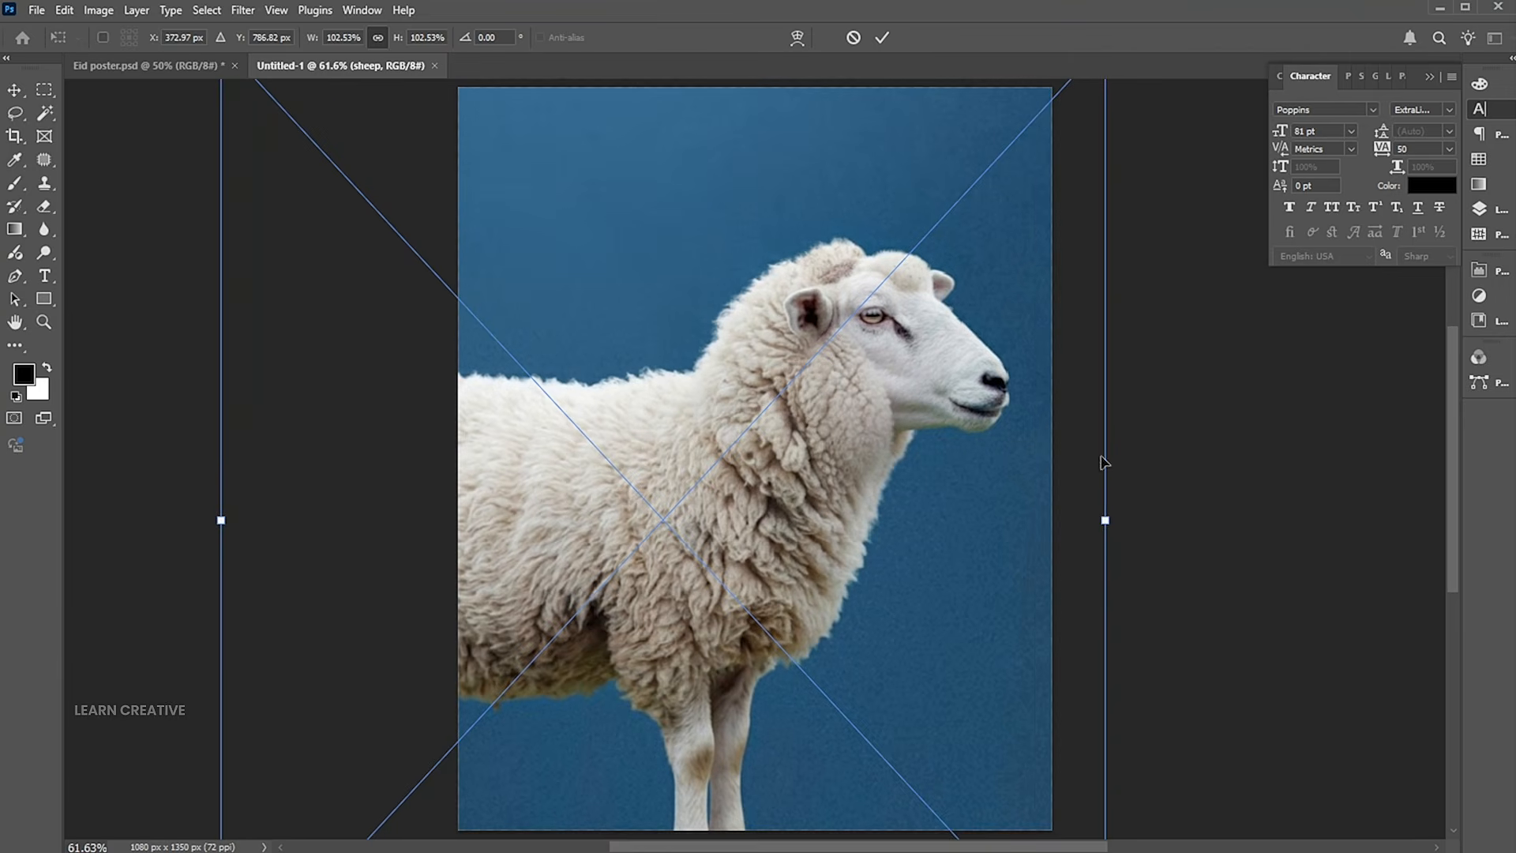
Enlarge the sheep image slightly and shift it so the head sits in the upper part of the canvas.
drag(1105, 520, 1139, 520)
drag(837, 431, 798, 423)
key(Return)
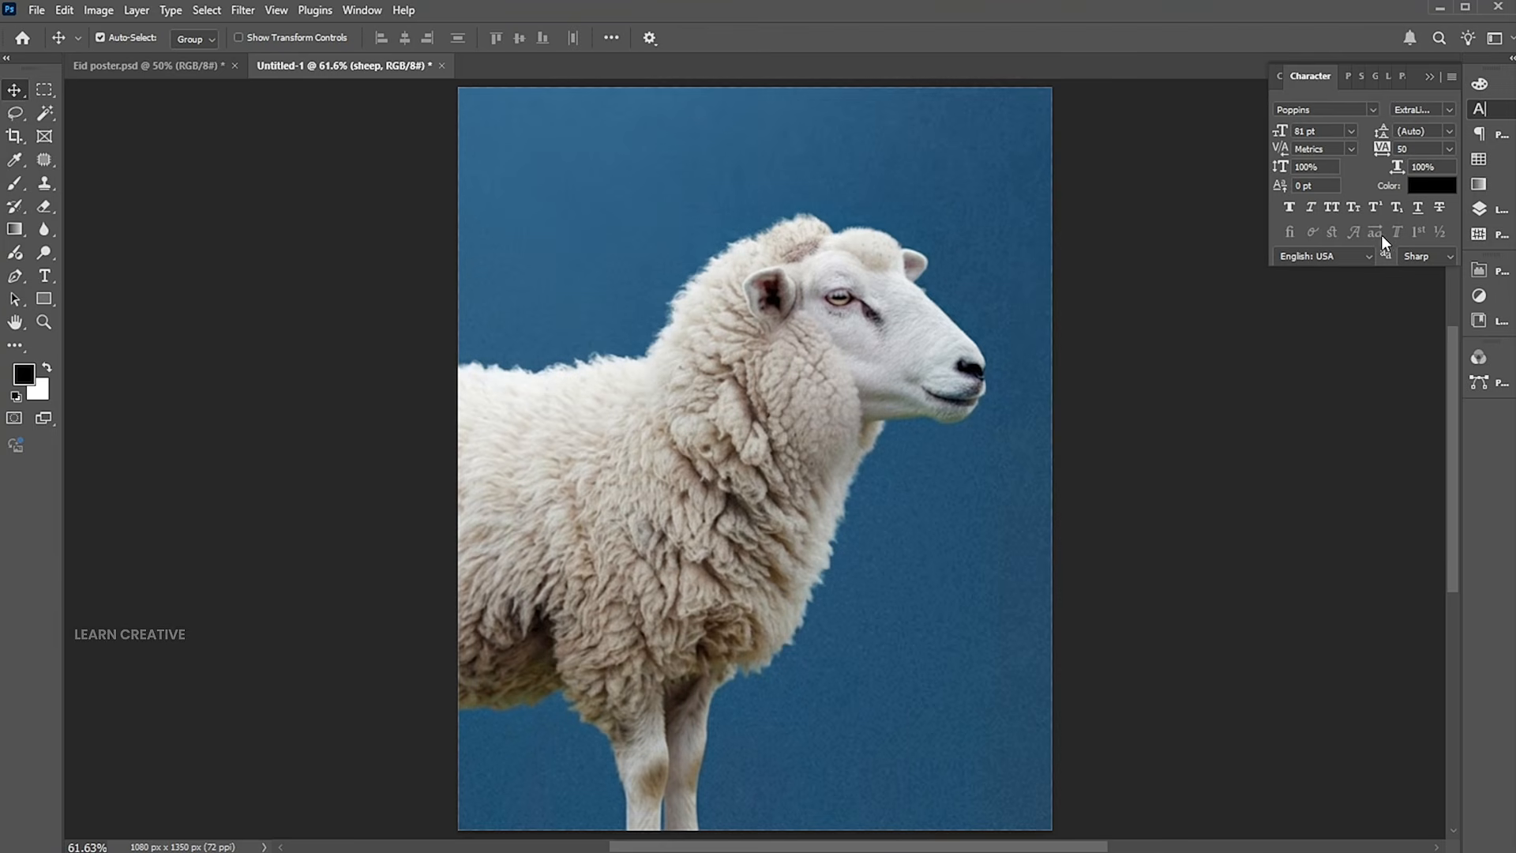
Copy the automatically selected sheep subject onto its own layer and hide that cutout layer.
click(1477, 212)
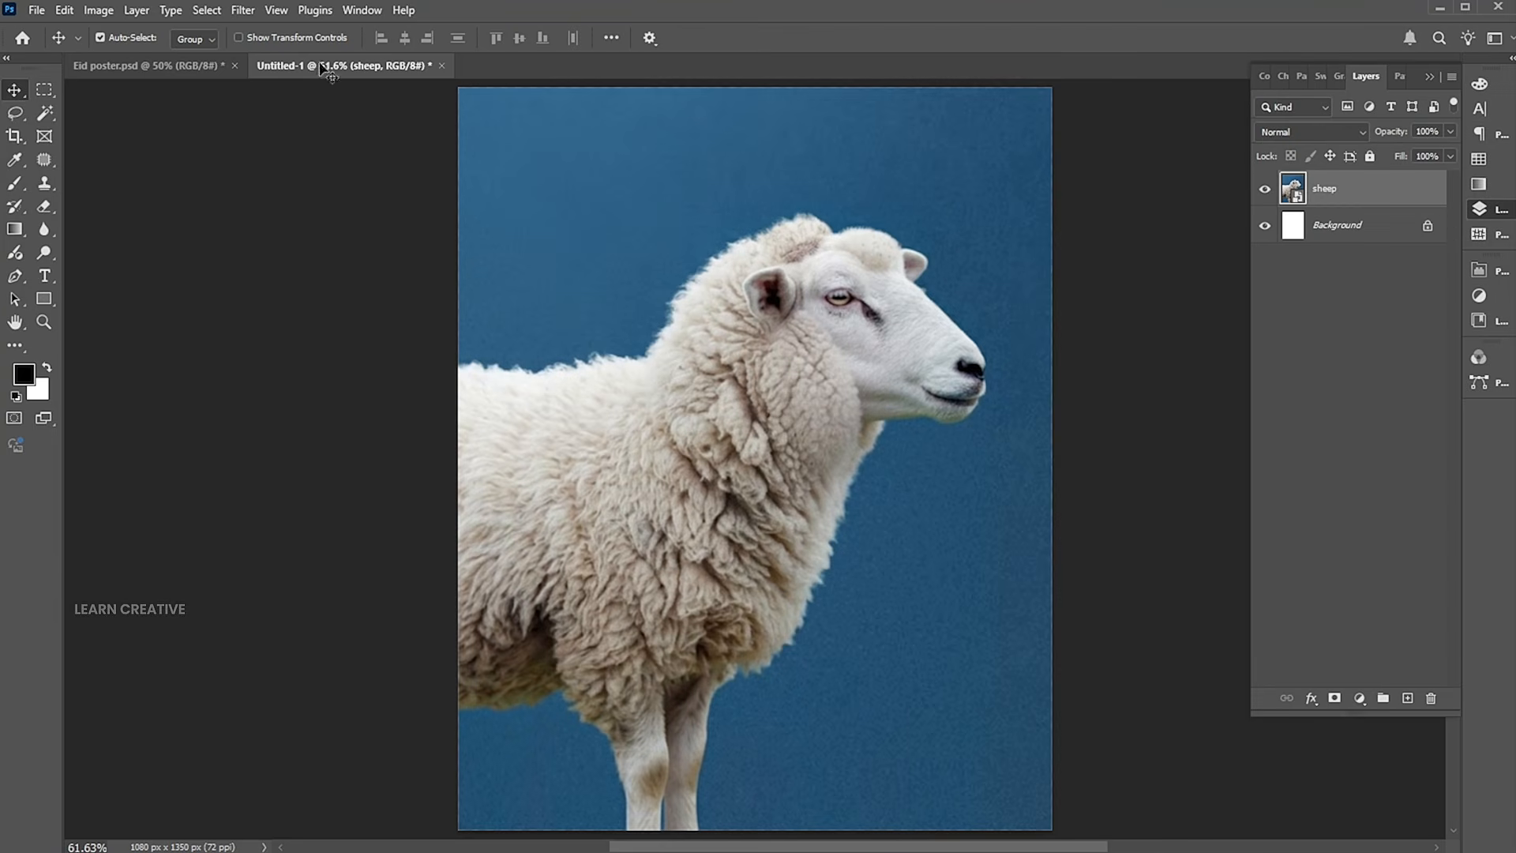
click(207, 11)
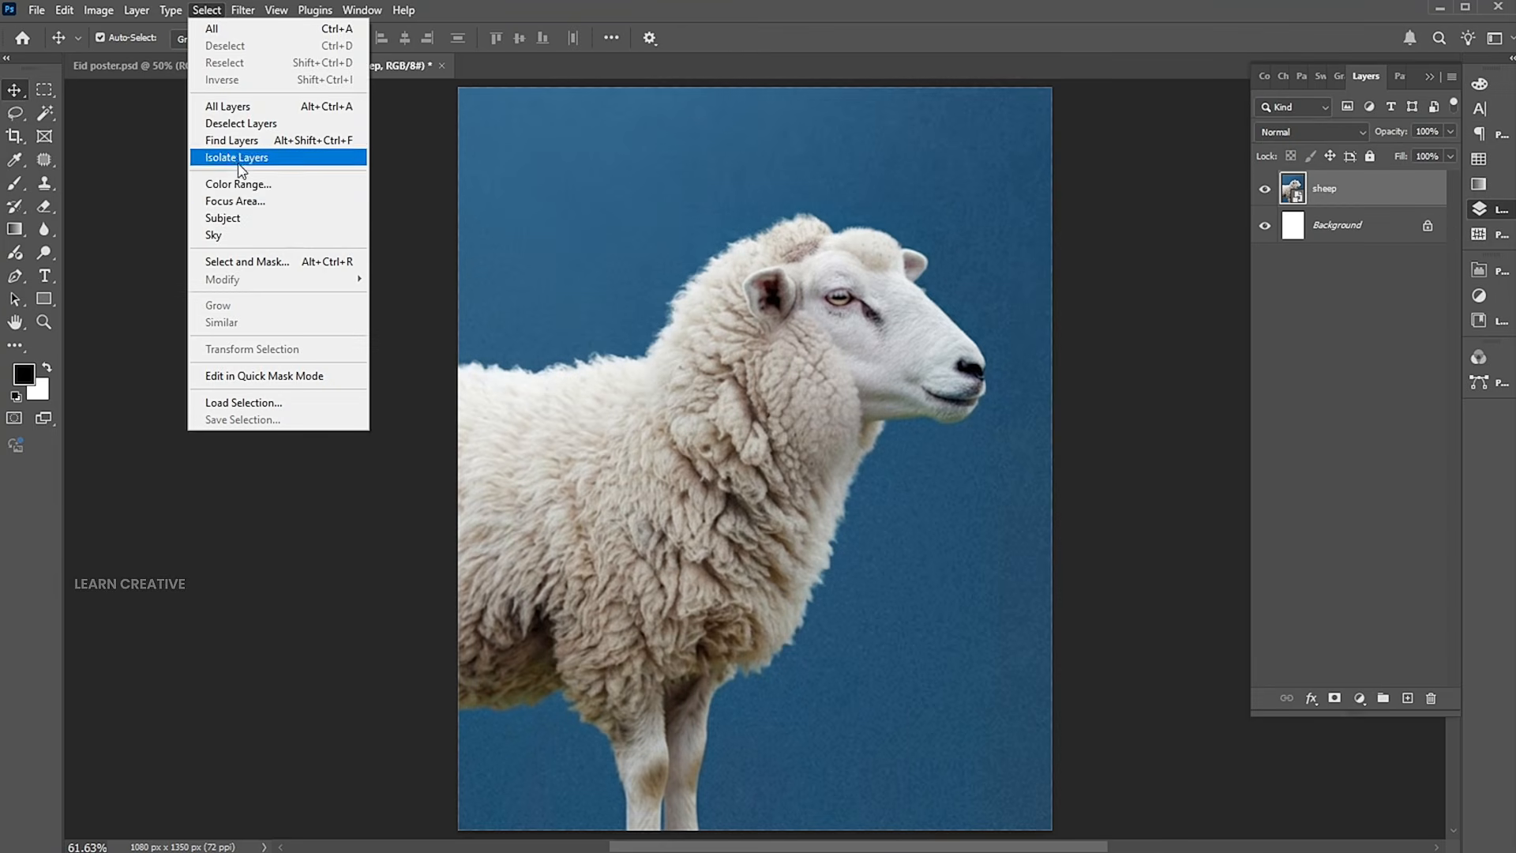
click(229, 218)
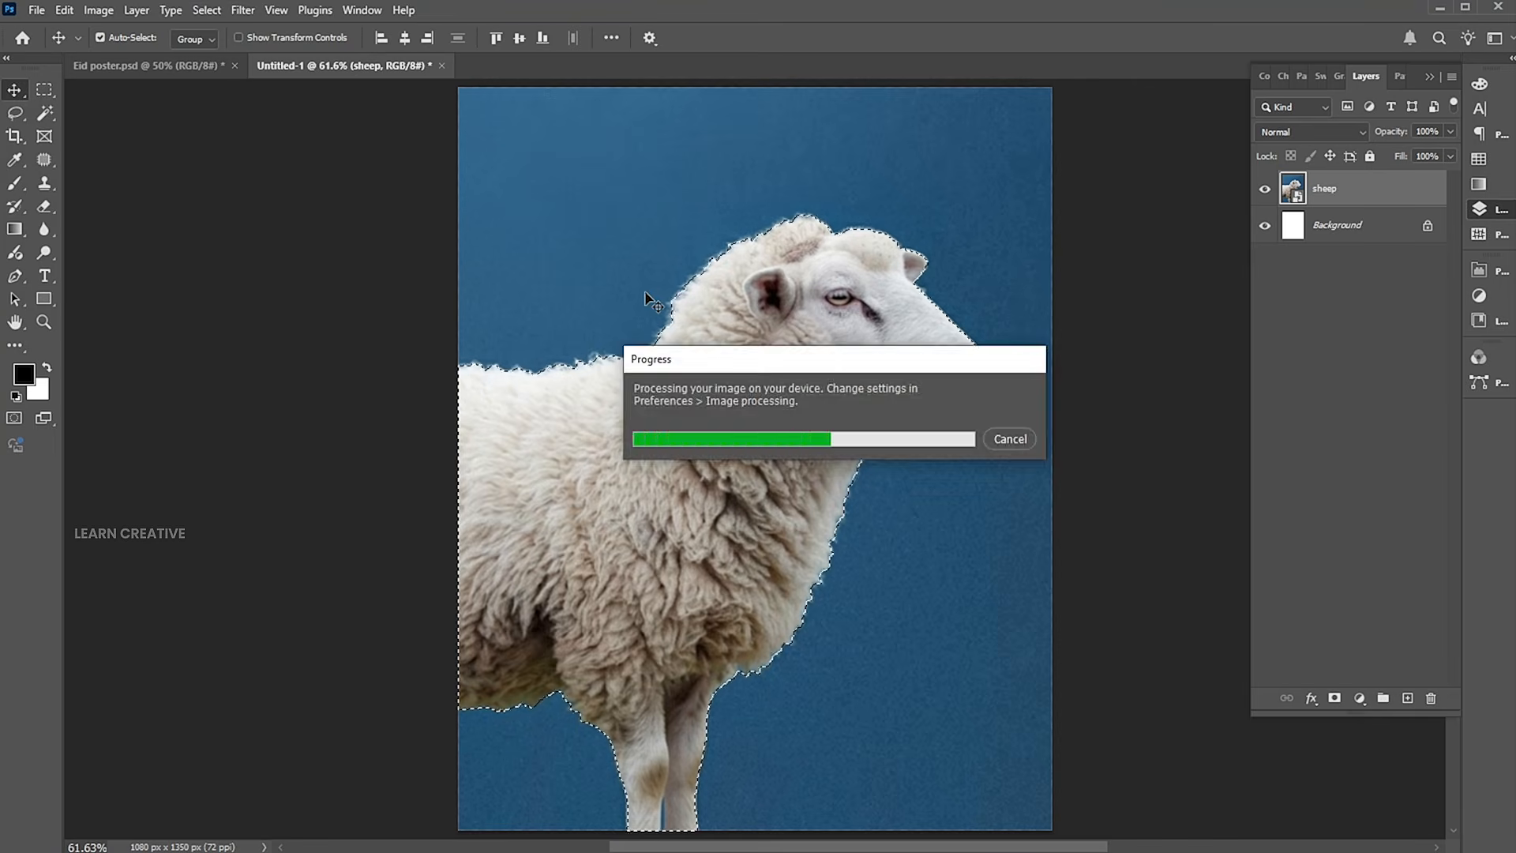
key(ctrl+j)
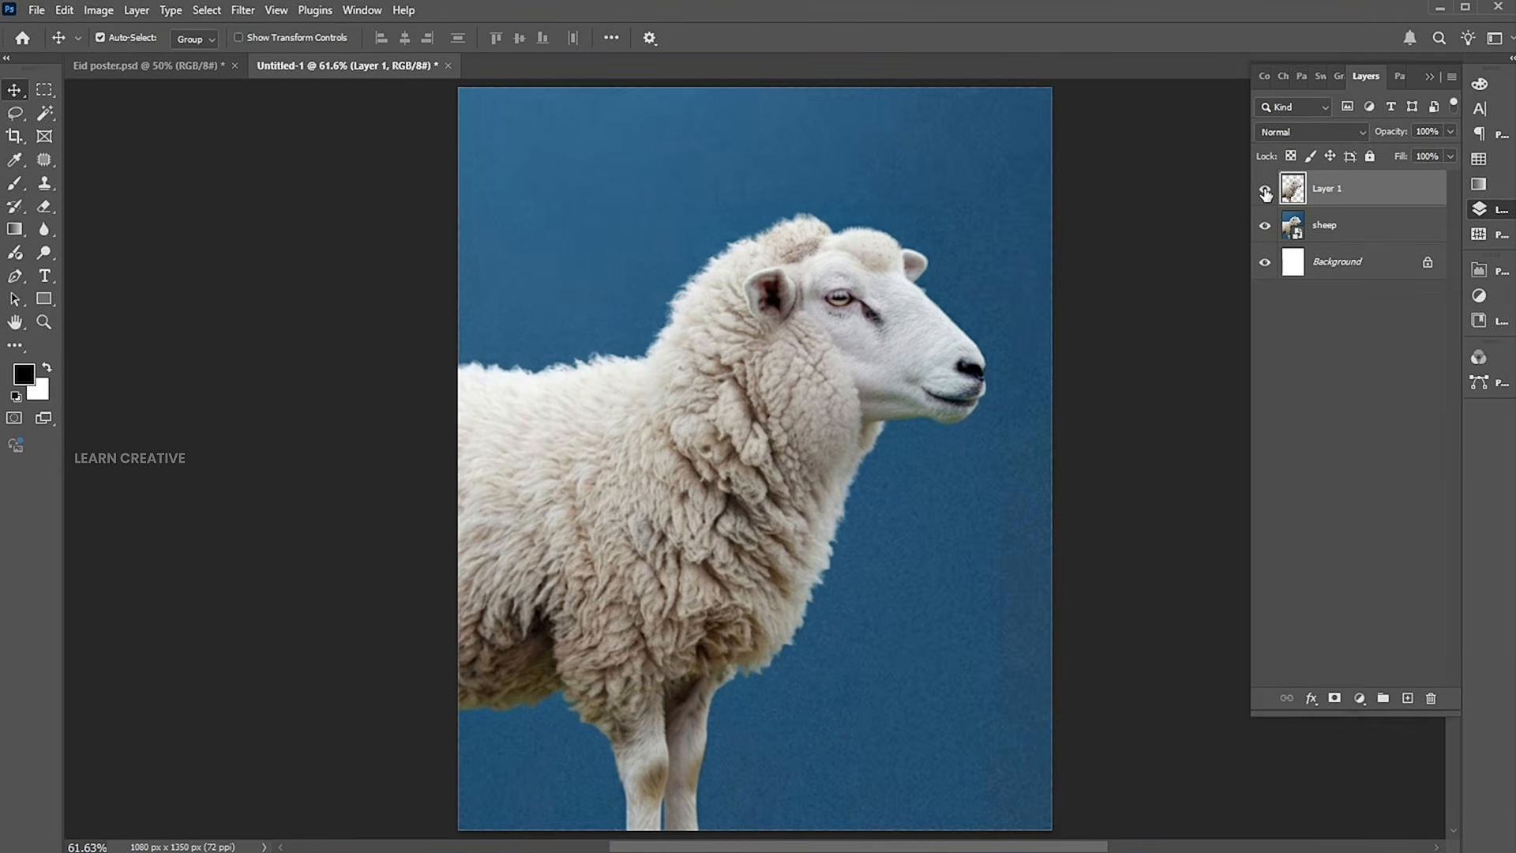
click(1266, 192)
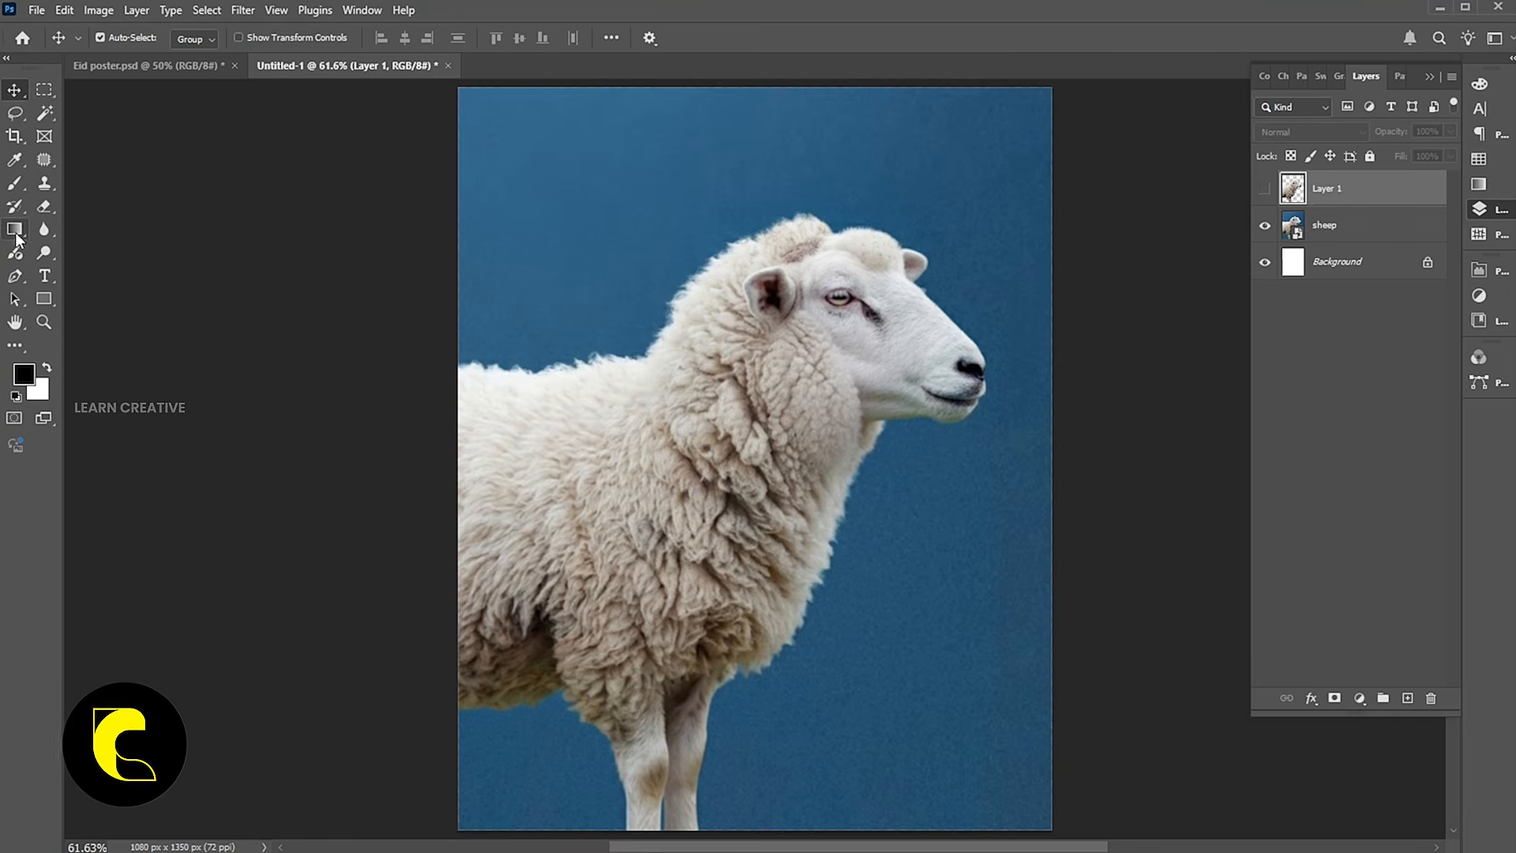
Draw a tall rectangle shape about 363 by 1001 px over the sheep's head and neck.
click(43, 299)
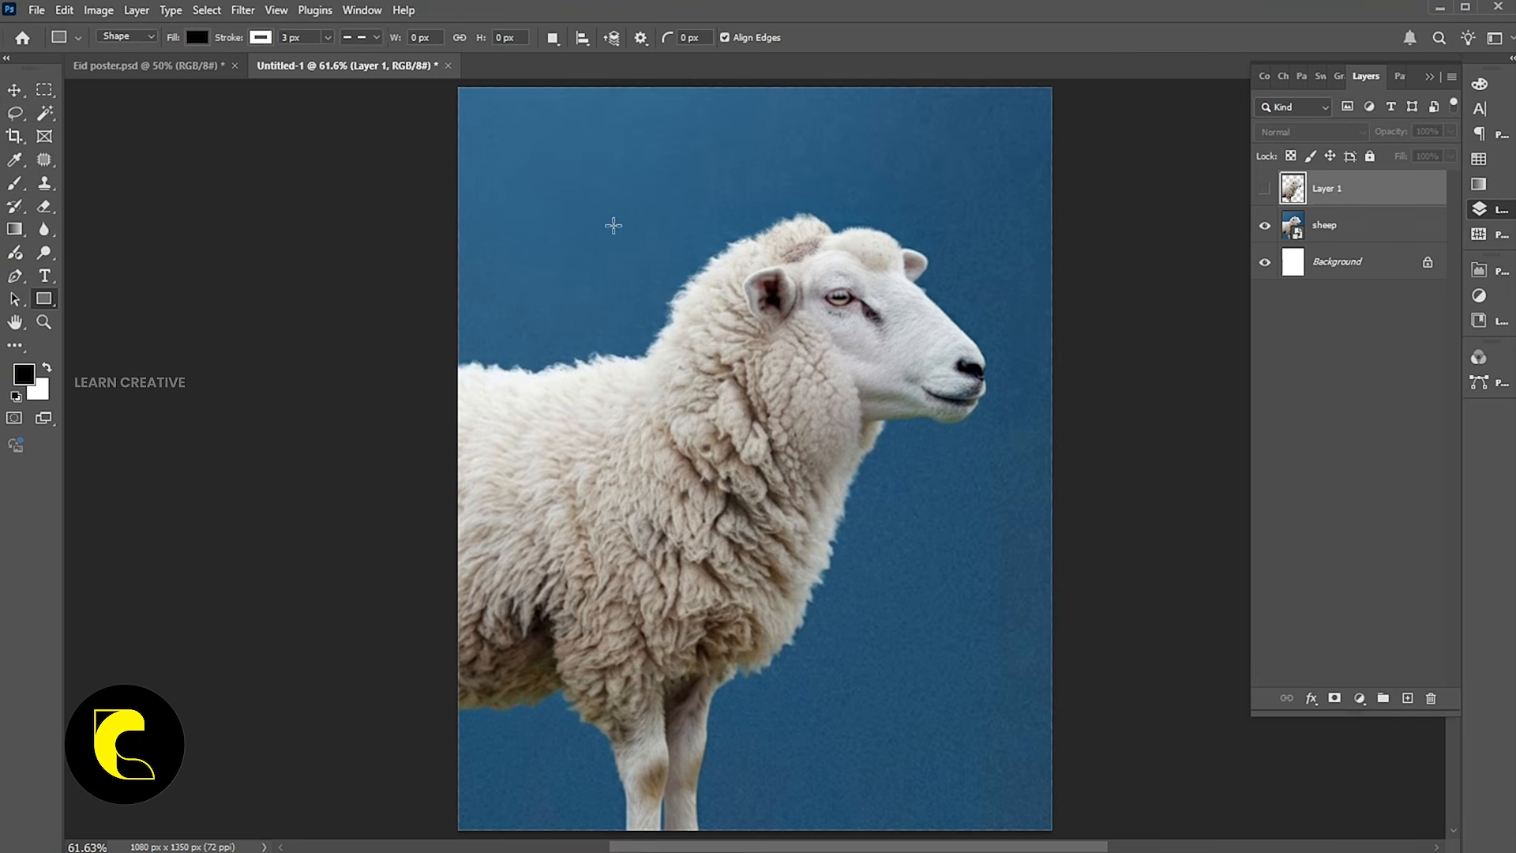
drag(734, 153, 940, 704)
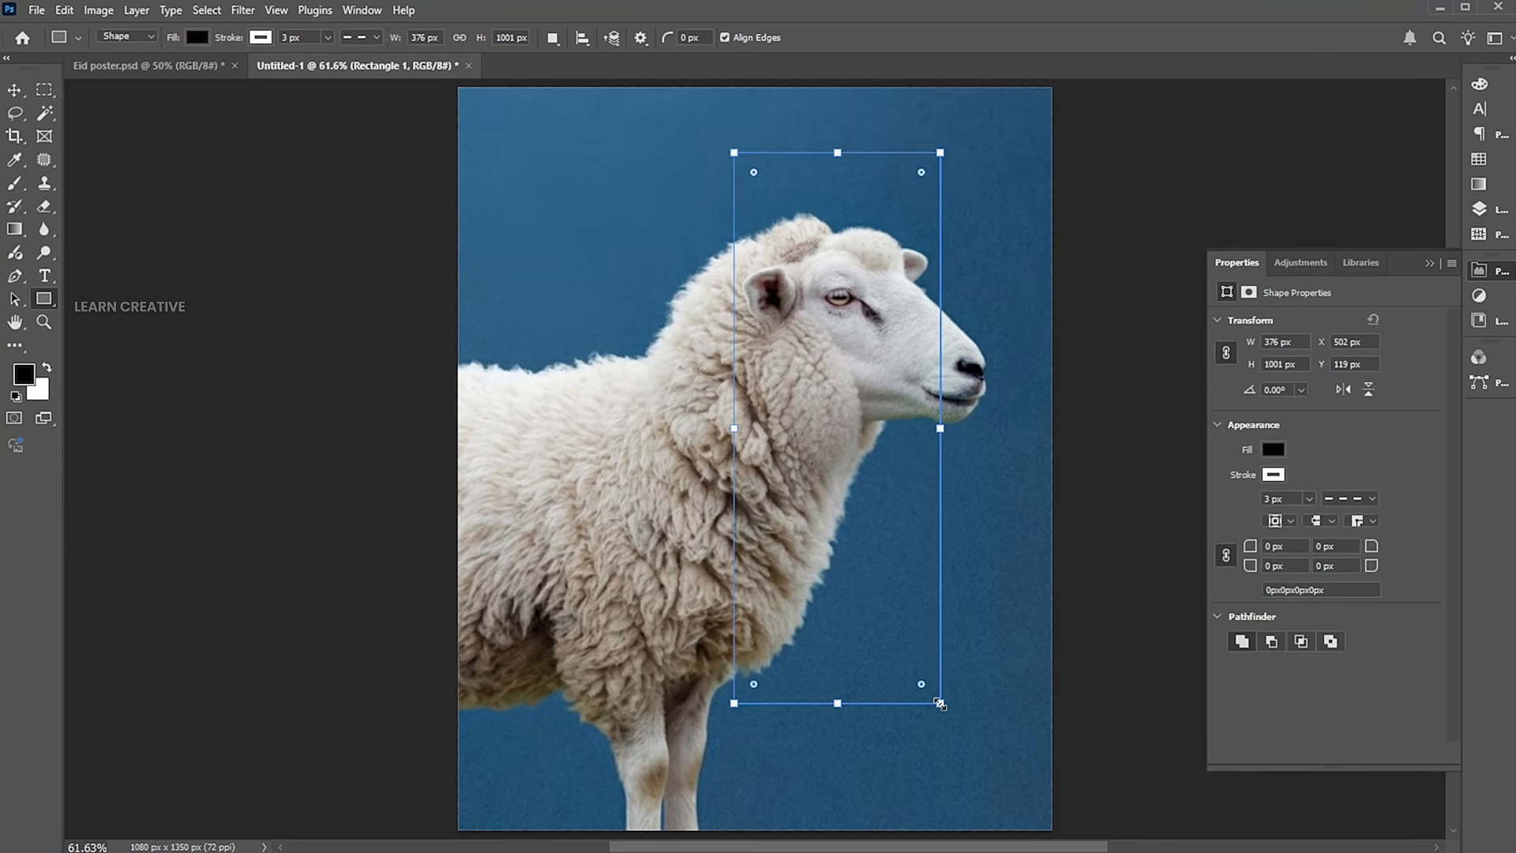
drag(734, 430, 741, 431)
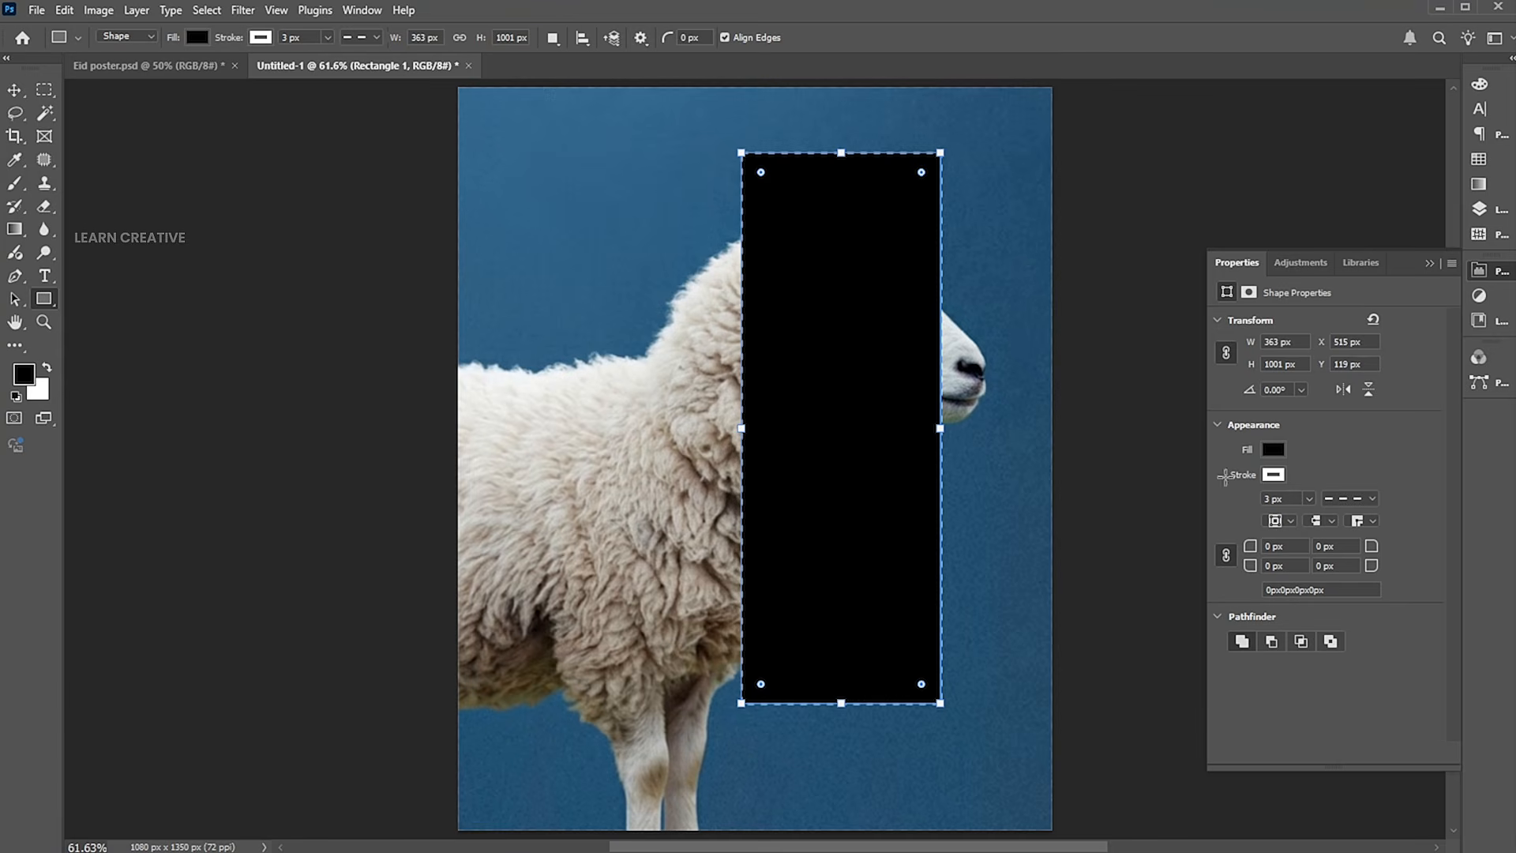
Check the tall rectangle's dashed stroke options and set its fill to no color.
click(1340, 498)
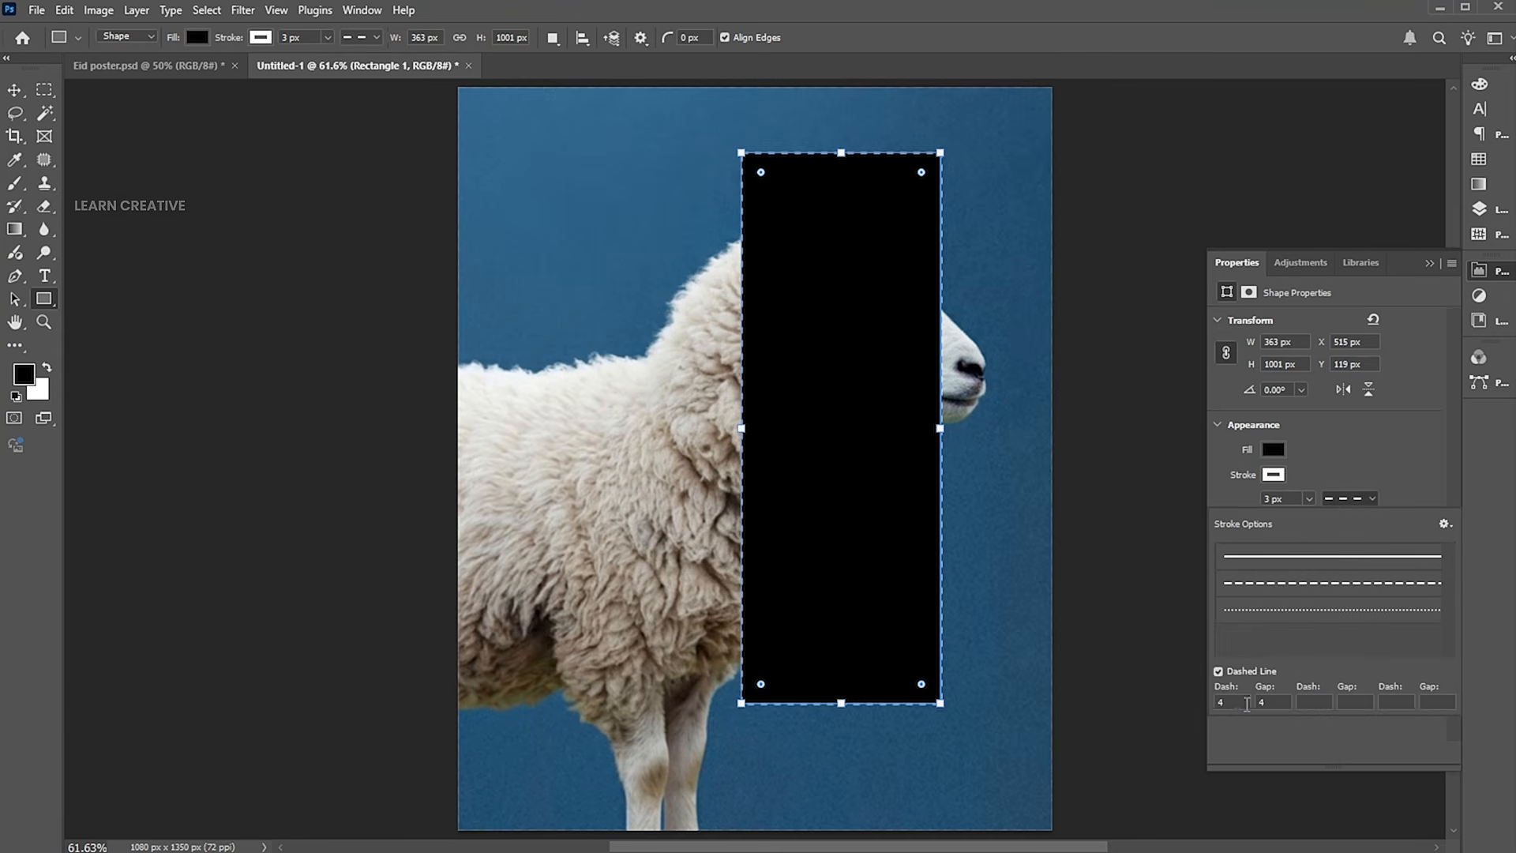
click(1368, 441)
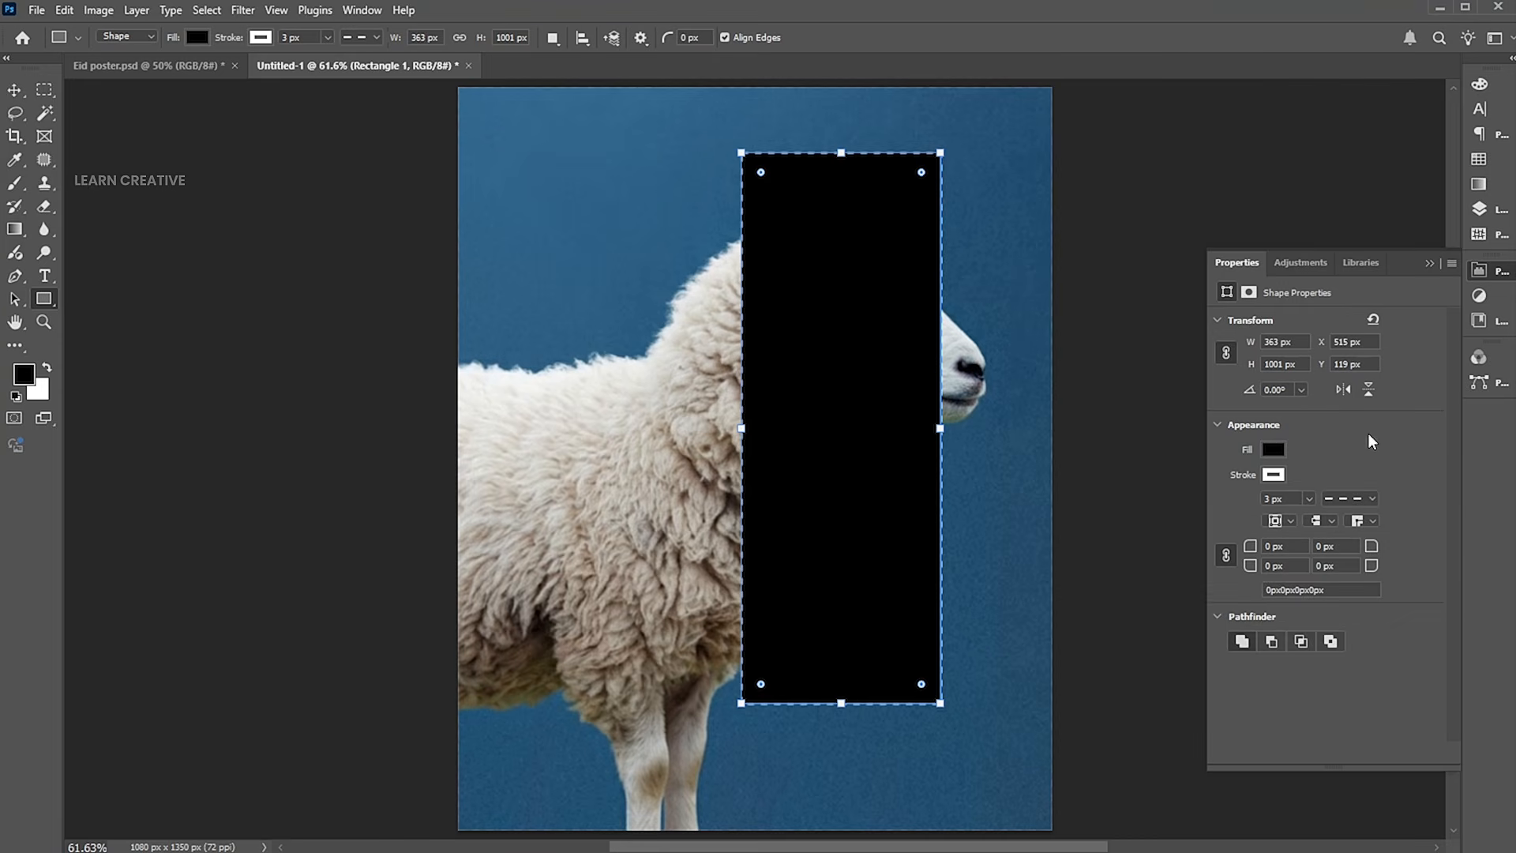
click(1273, 449)
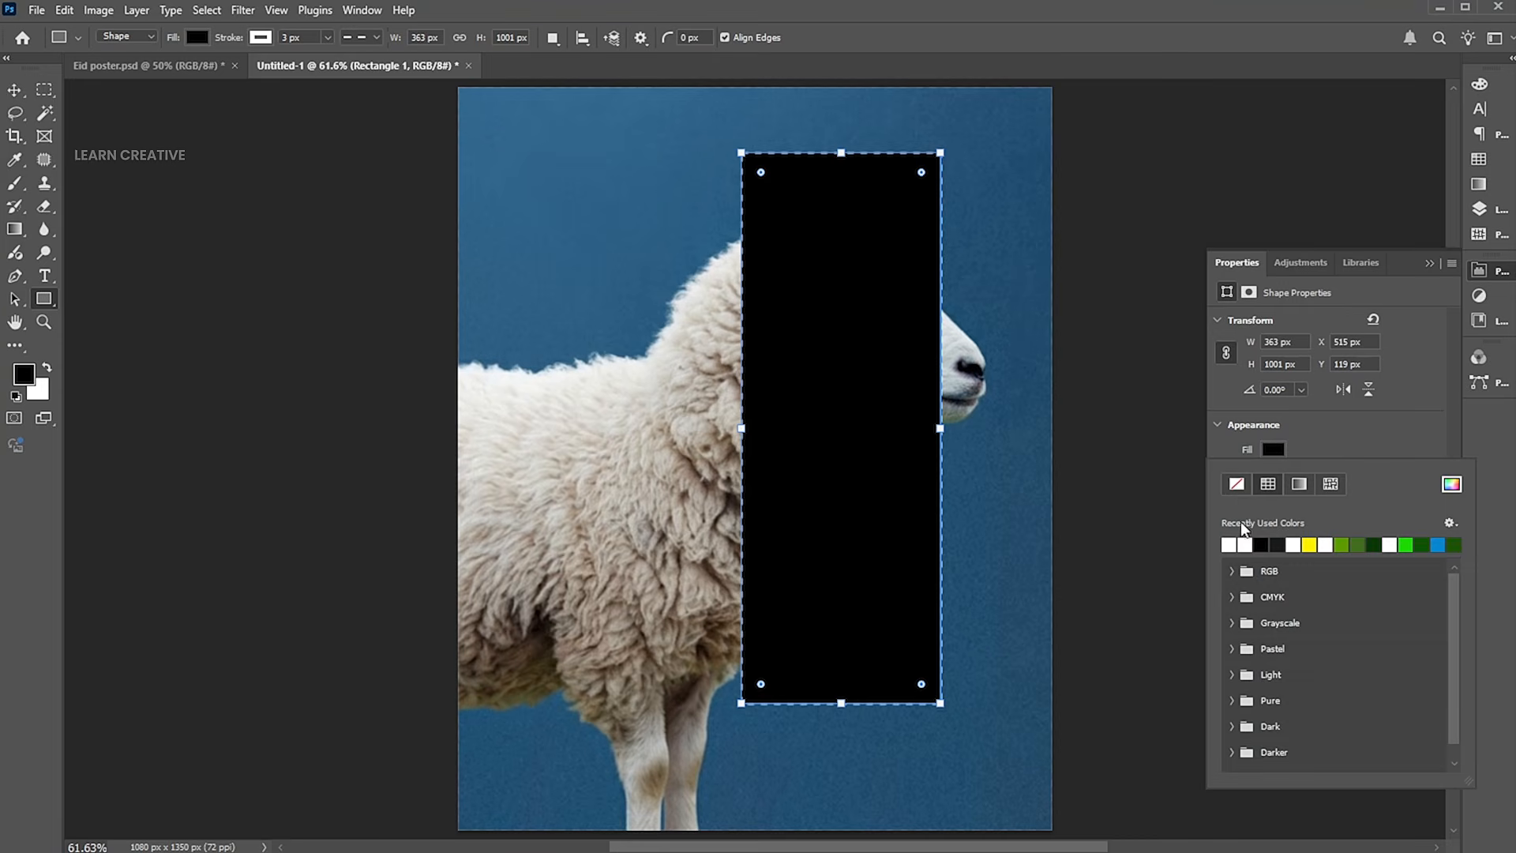
click(1237, 483)
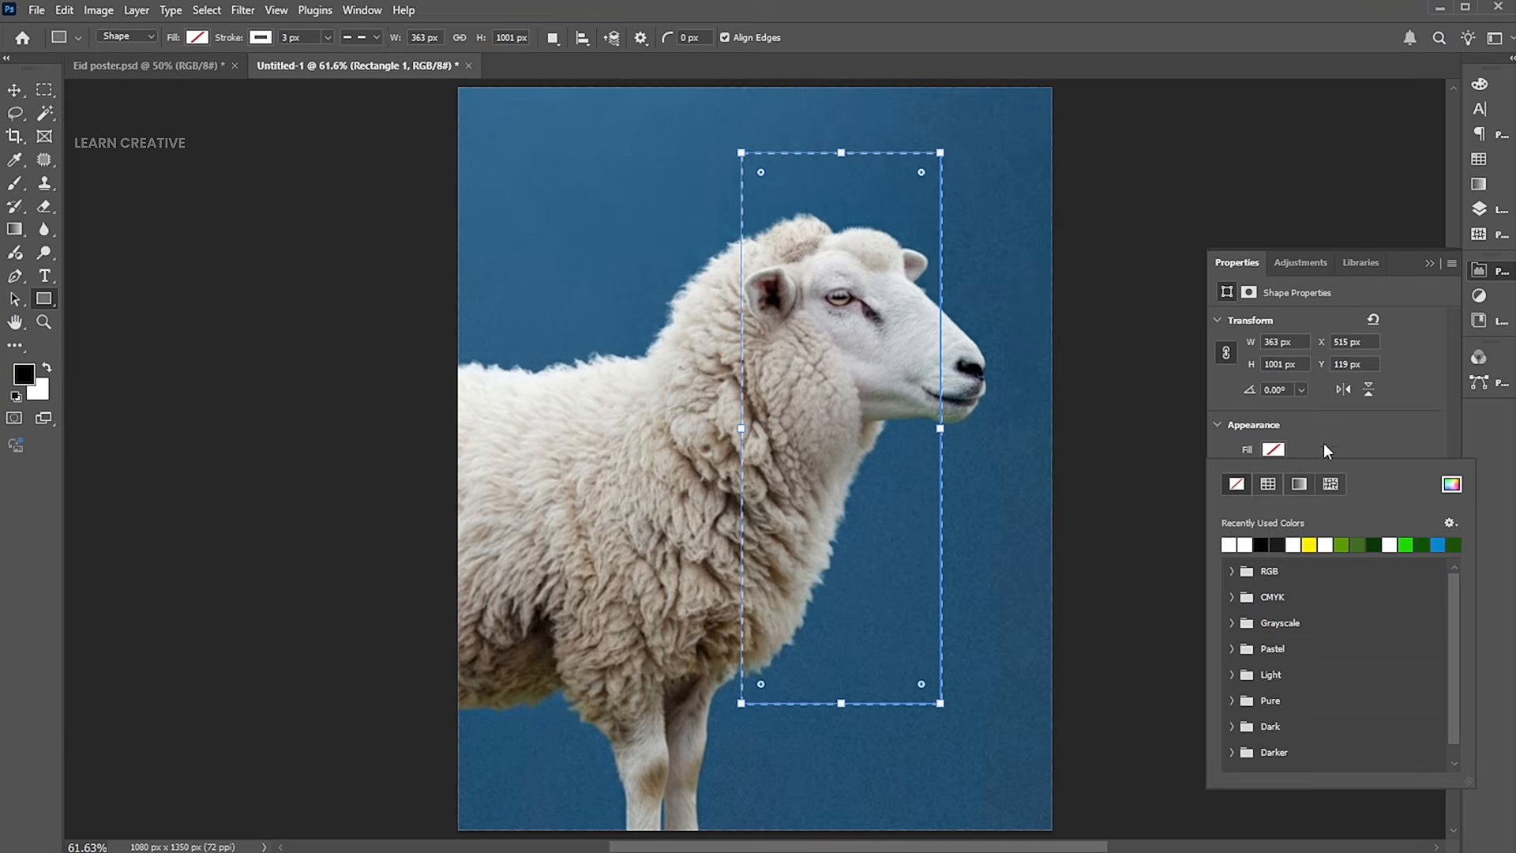
Narrow the dashed rectangle from both sides to about 330 px wide around the sheep's face.
click(1430, 263)
drag(940, 428, 935, 426)
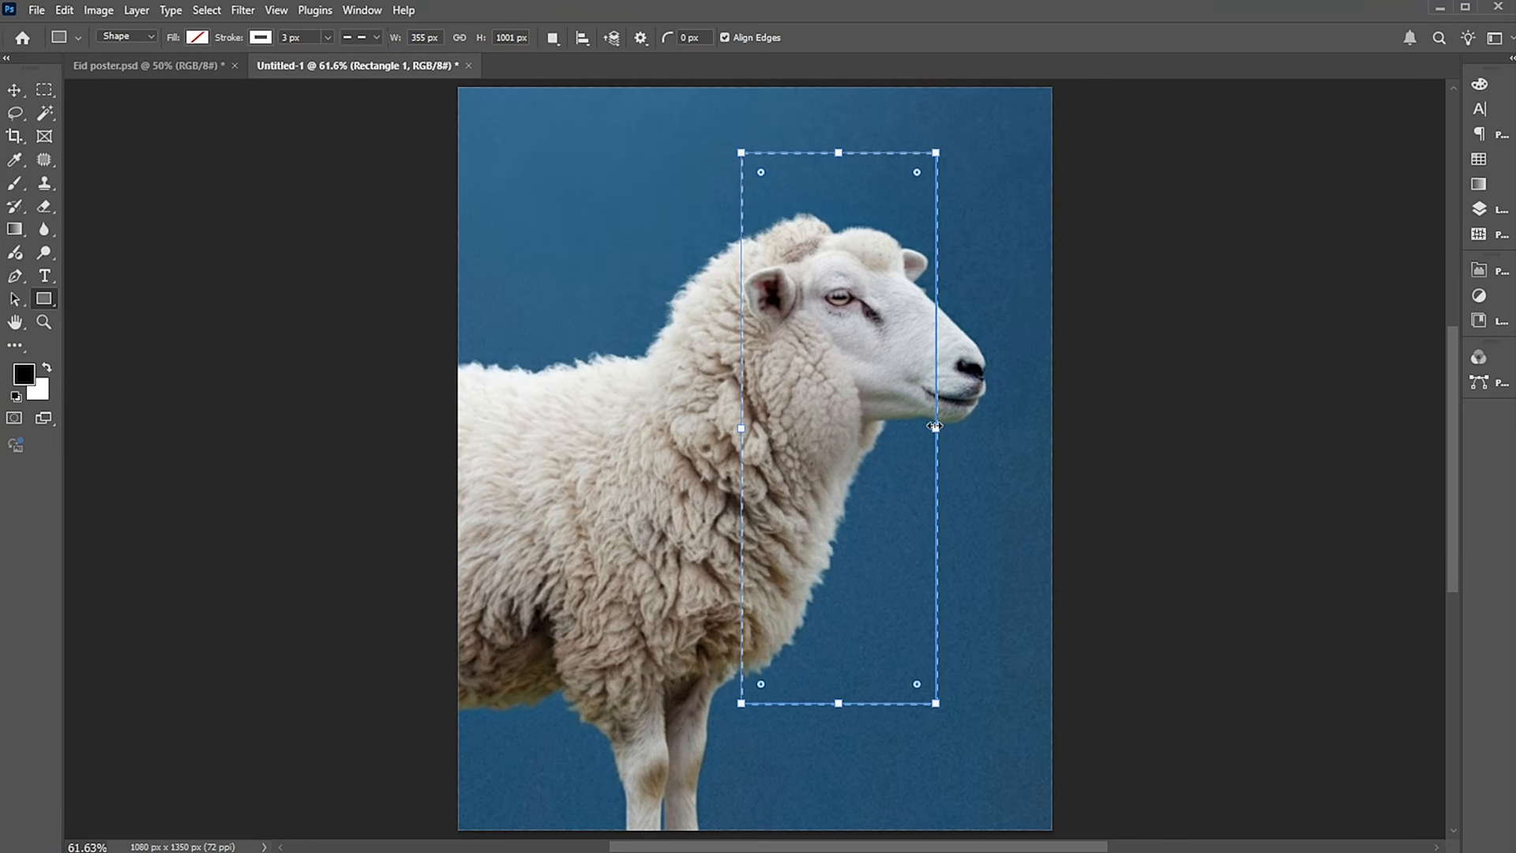
drag(745, 428, 754, 429)
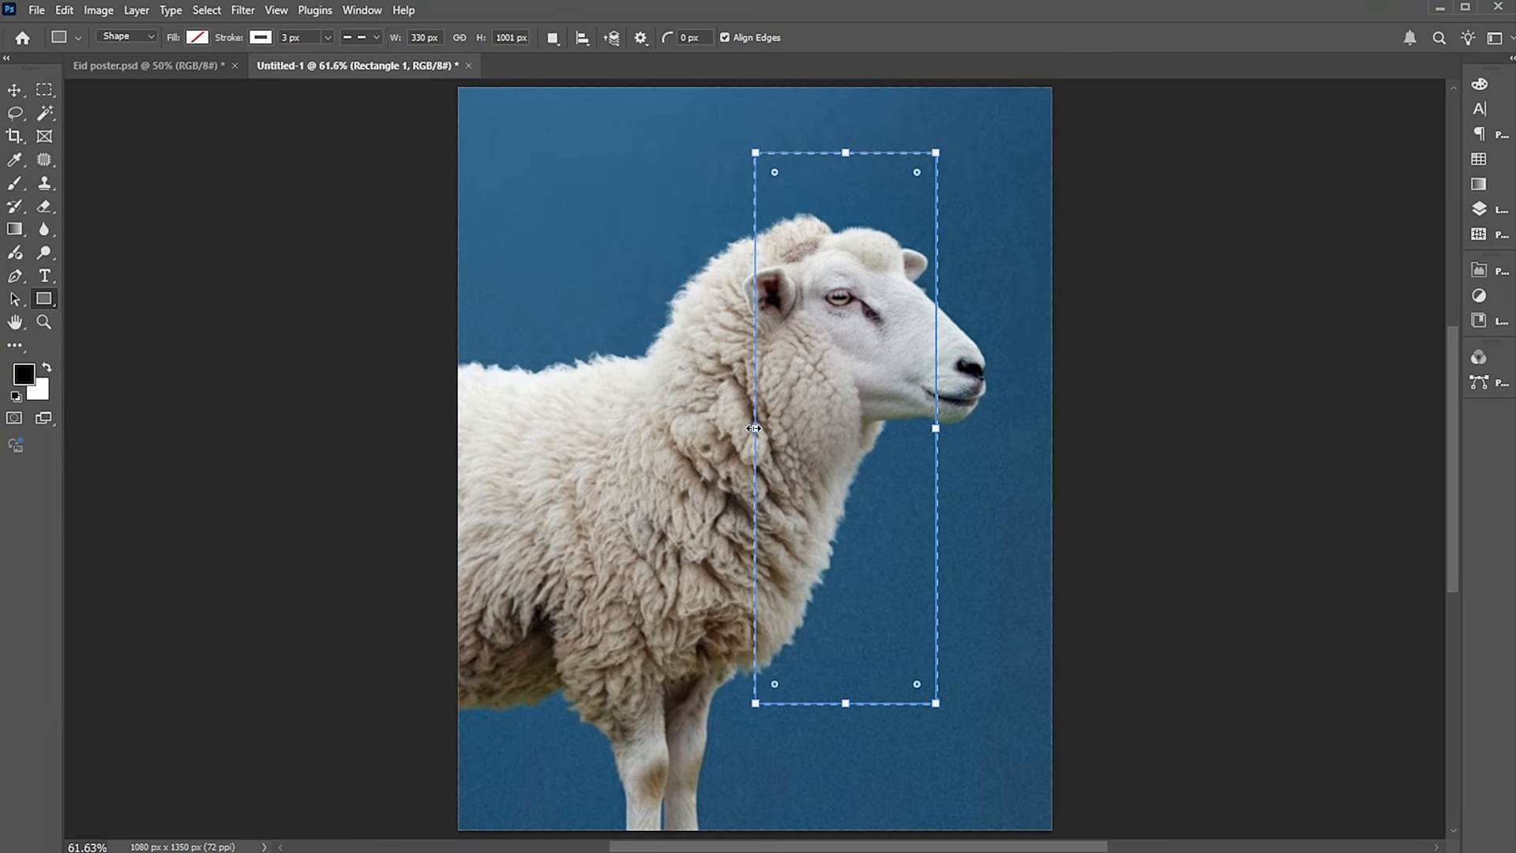
click(15, 90)
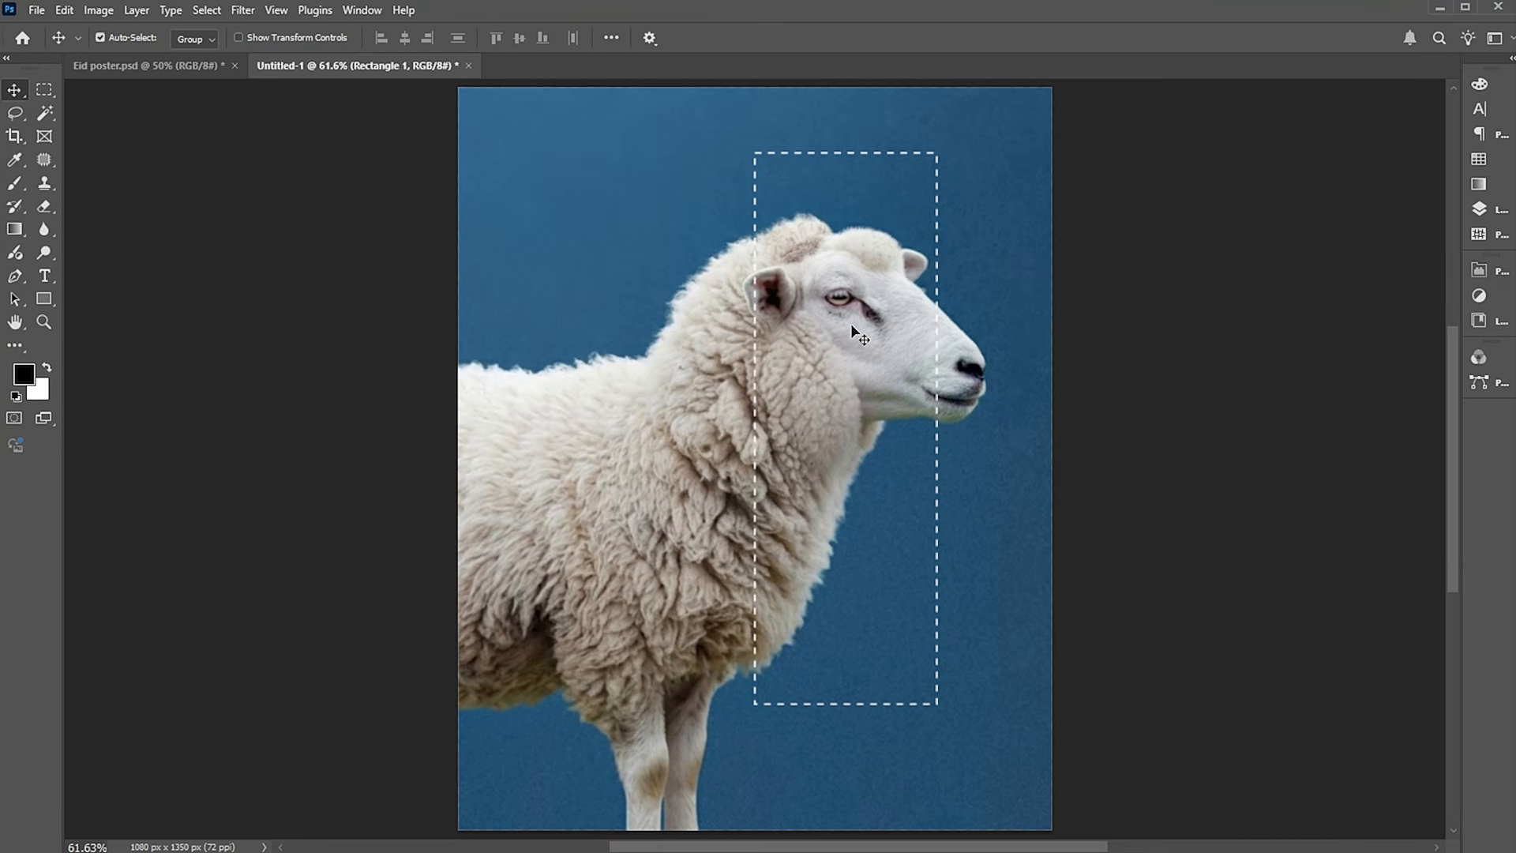
Draw an unfilled 18 px square on the dashed rectangle's upper-left corner and give it a solid stroke.
click(1479, 209)
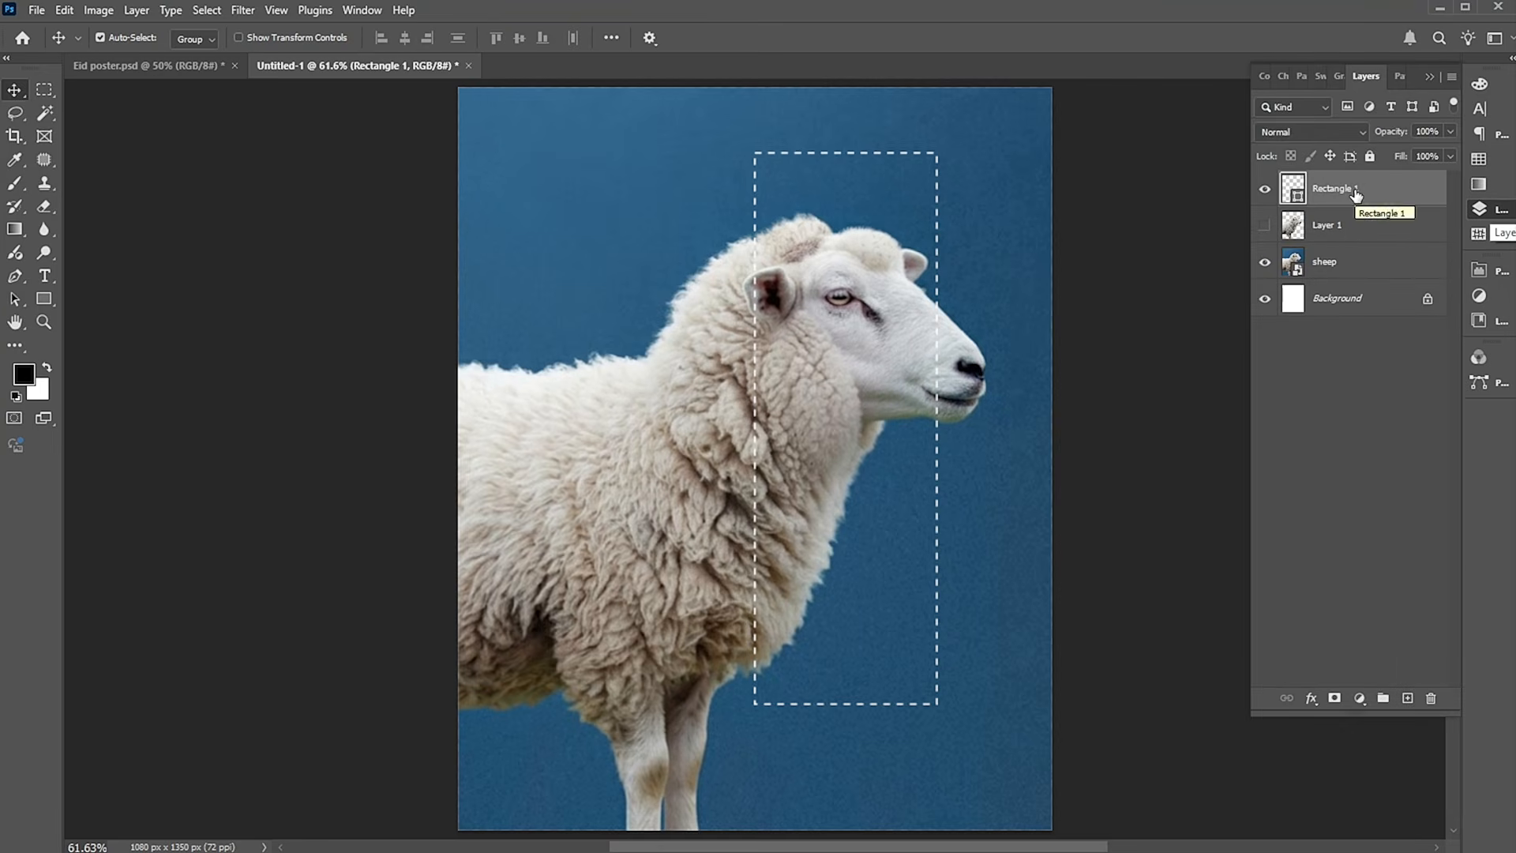
click(1409, 700)
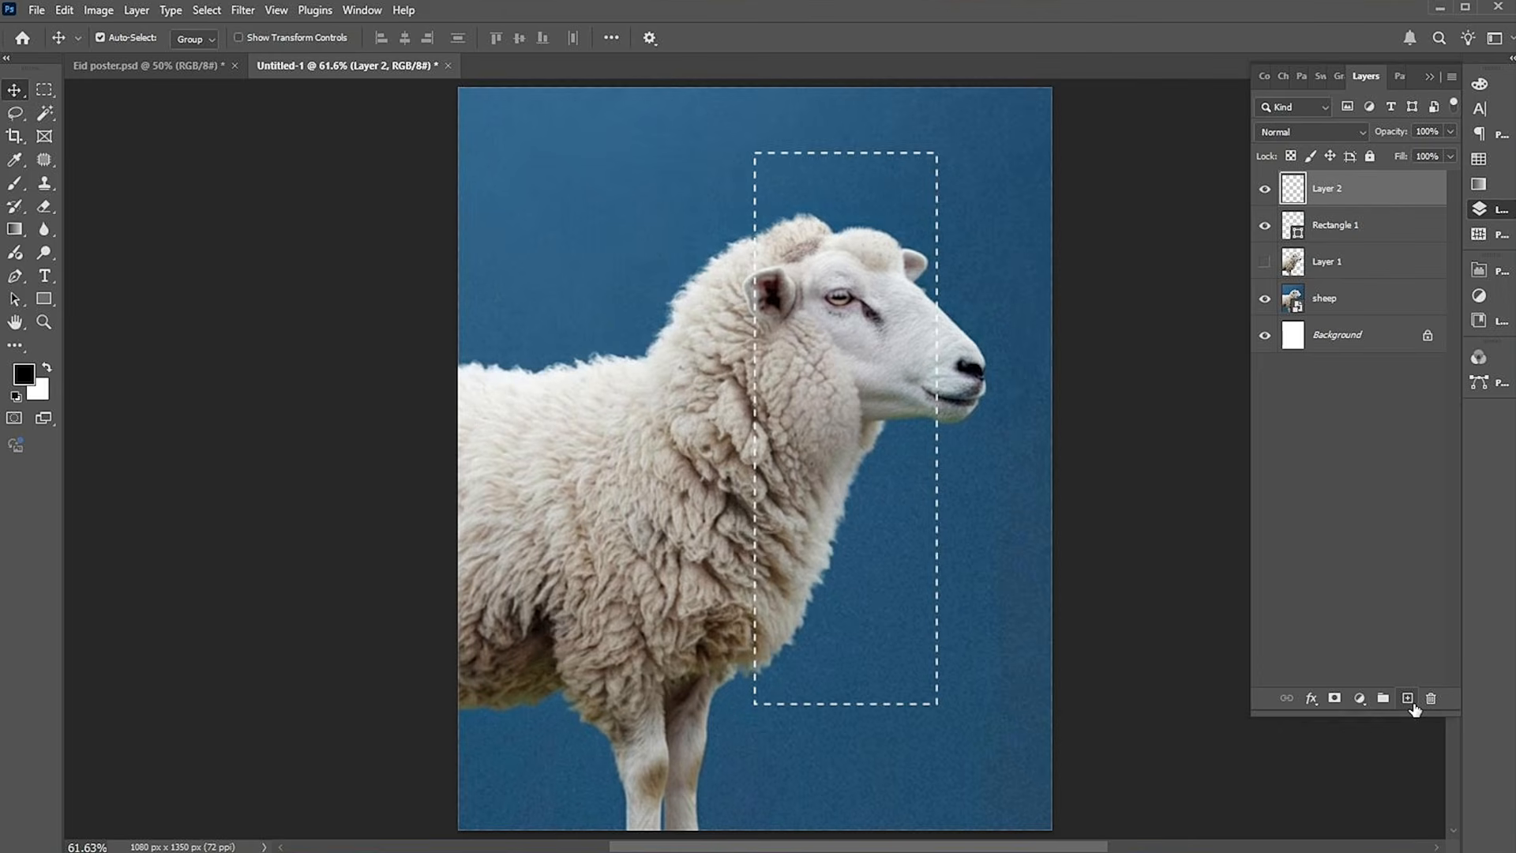
click(51, 305)
drag(751, 148, 764, 157)
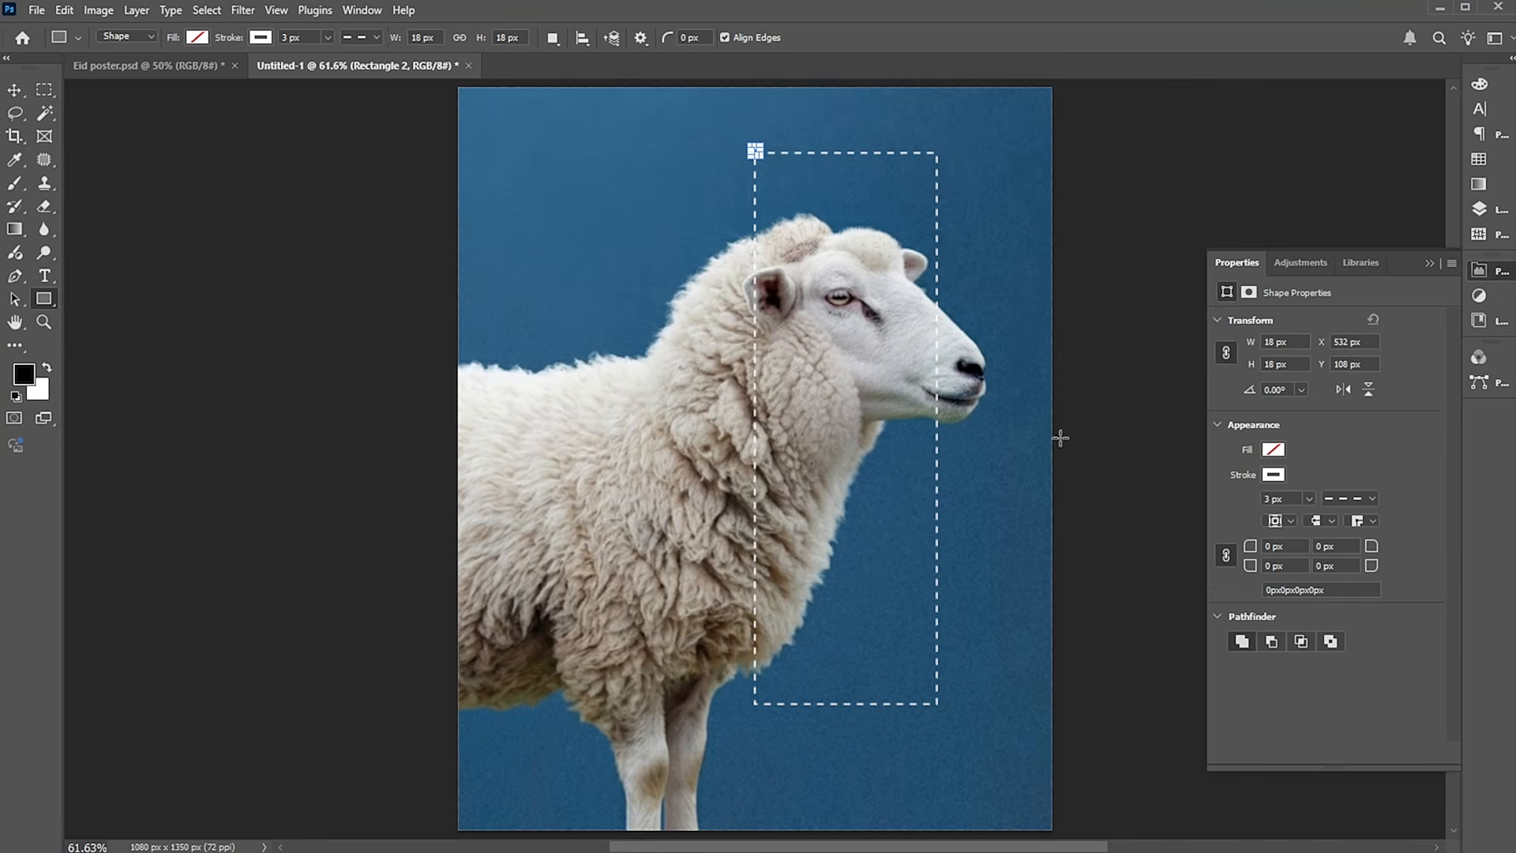
click(1343, 497)
click(1324, 556)
click(1344, 454)
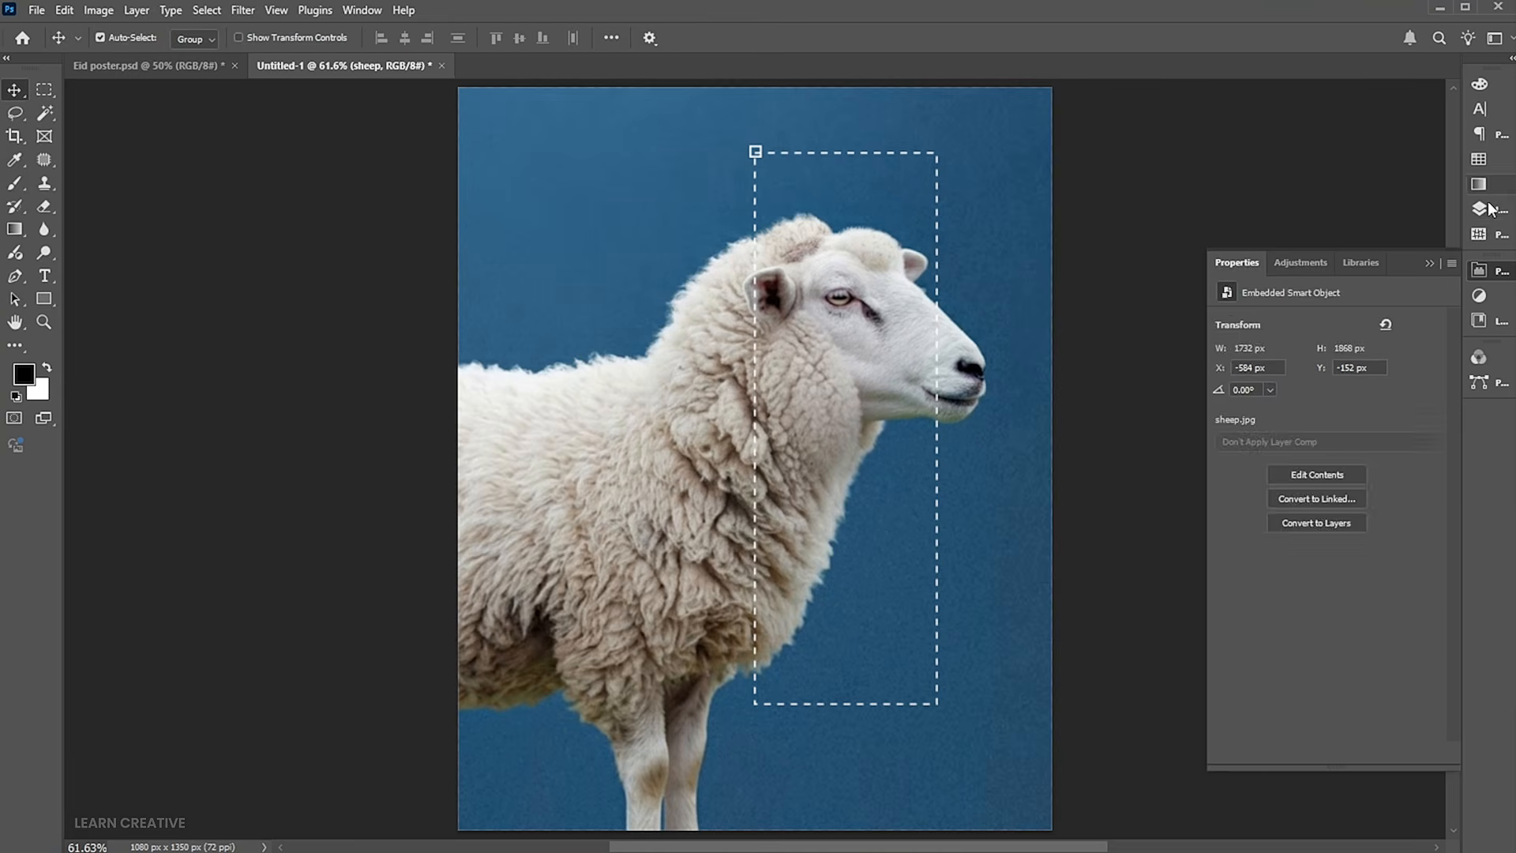
Duplicate the small corner square and fill the copy with dark gray 393939, without a stroke.
click(1485, 208)
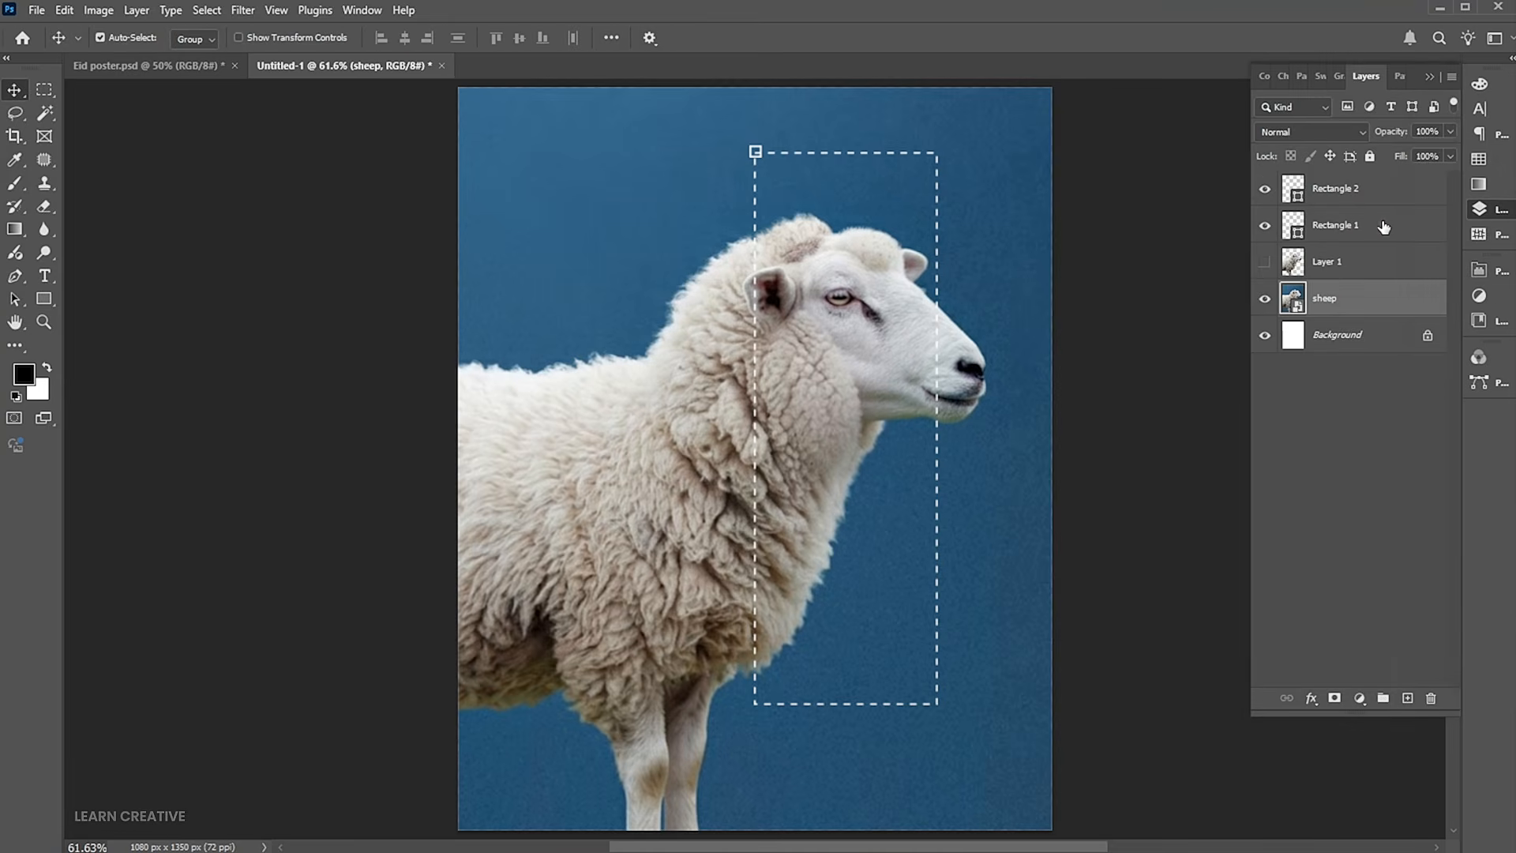
click(1365, 196)
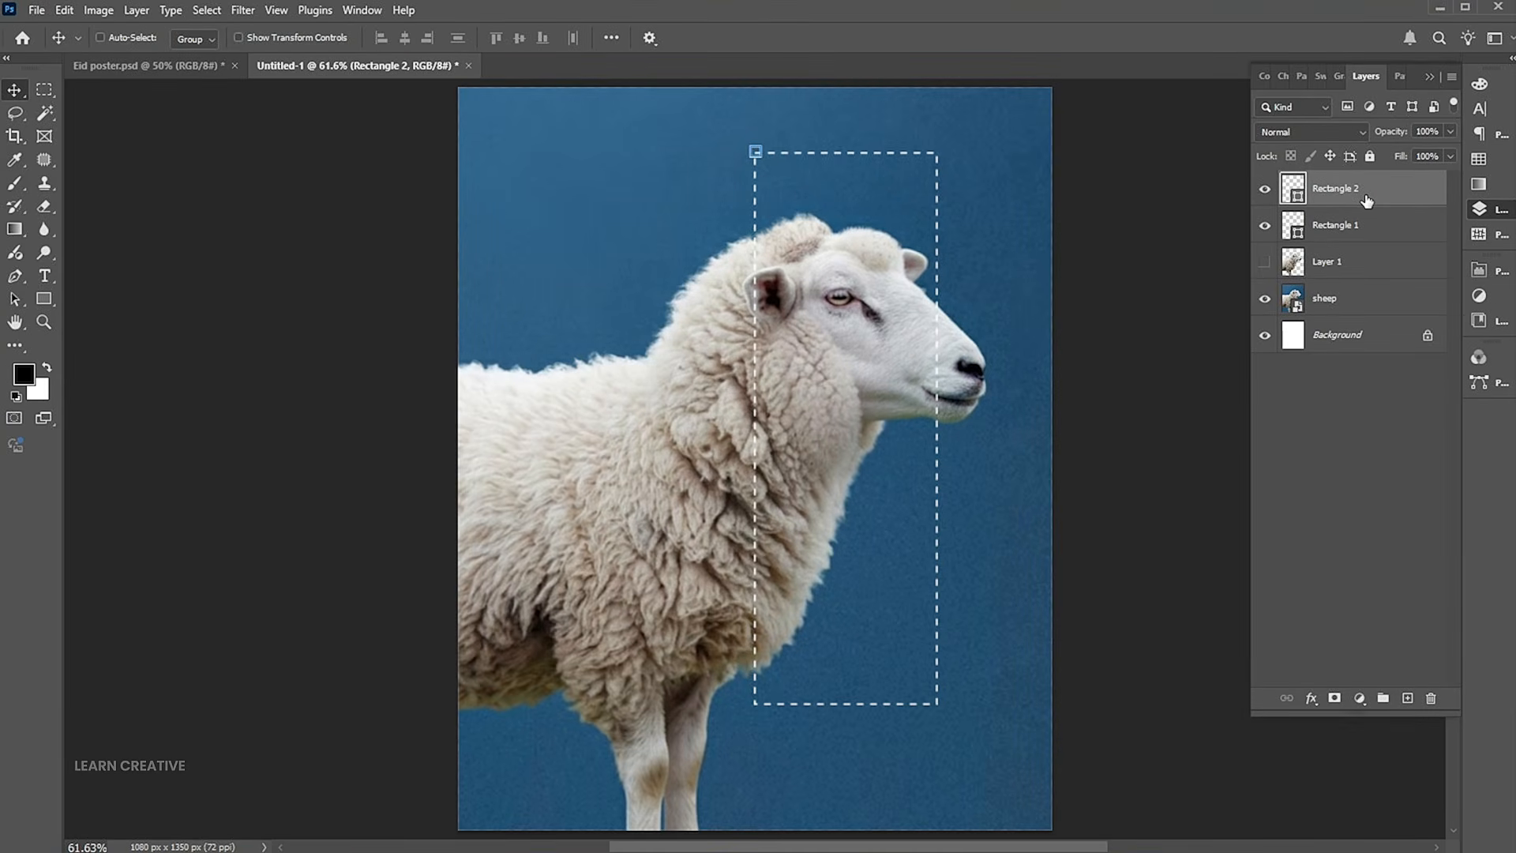
key(ctrl+j)
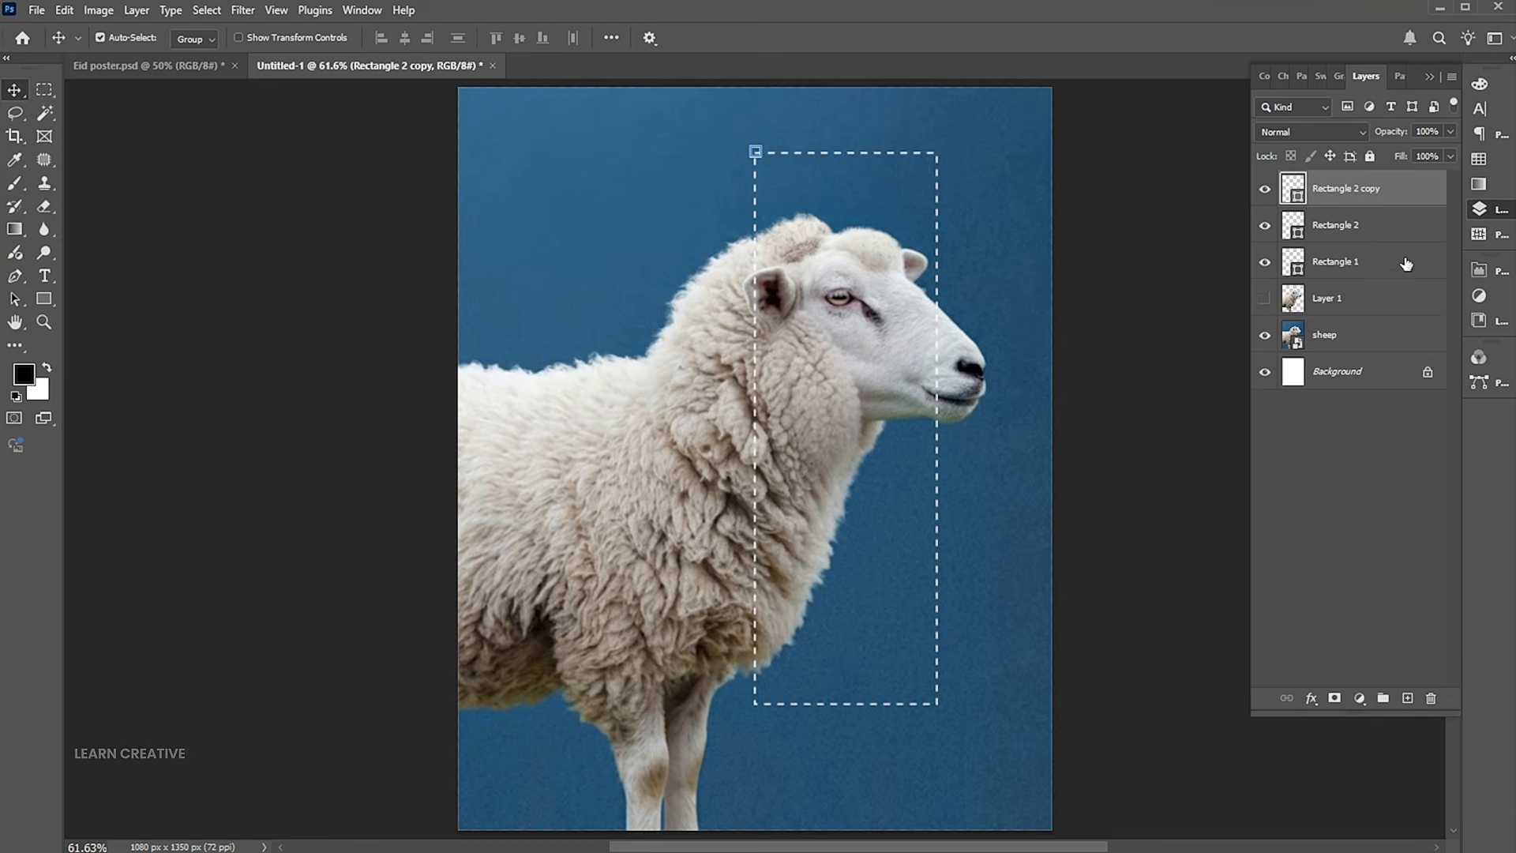
click(1485, 270)
click(1272, 475)
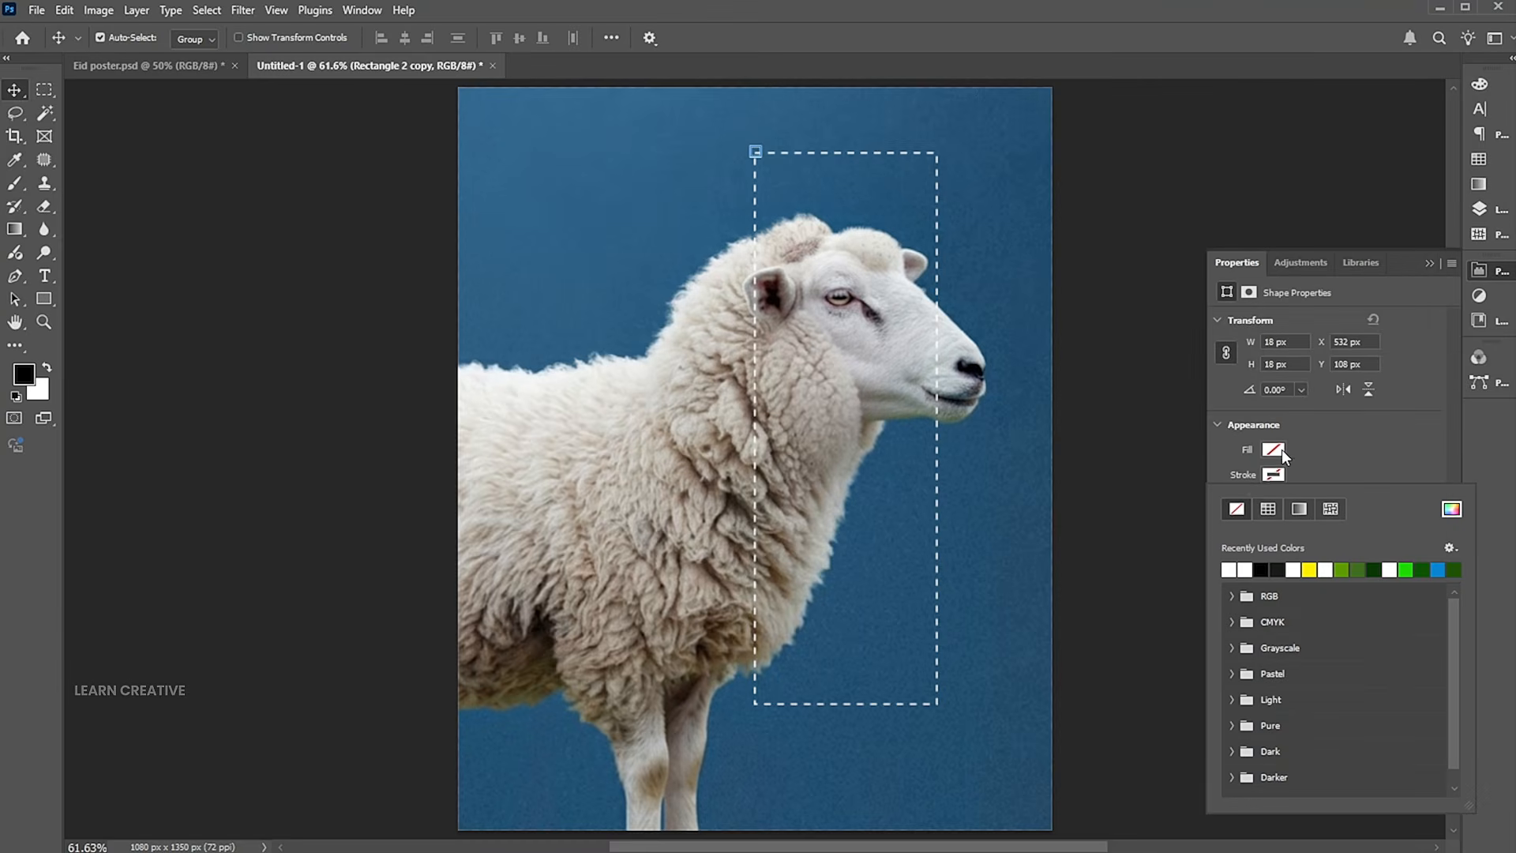
click(1282, 449)
click(1445, 481)
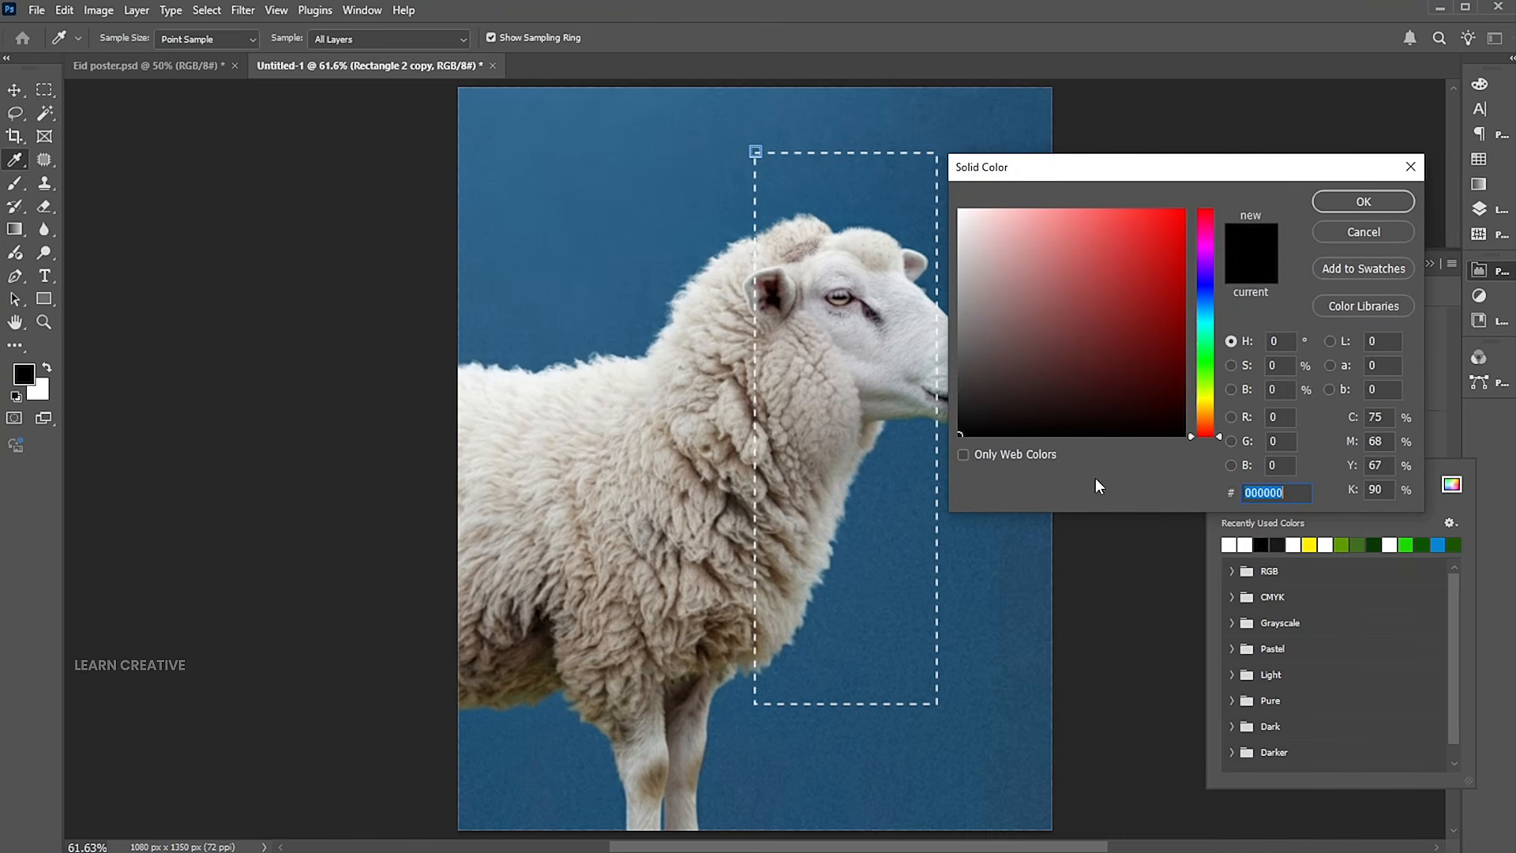
click(960, 385)
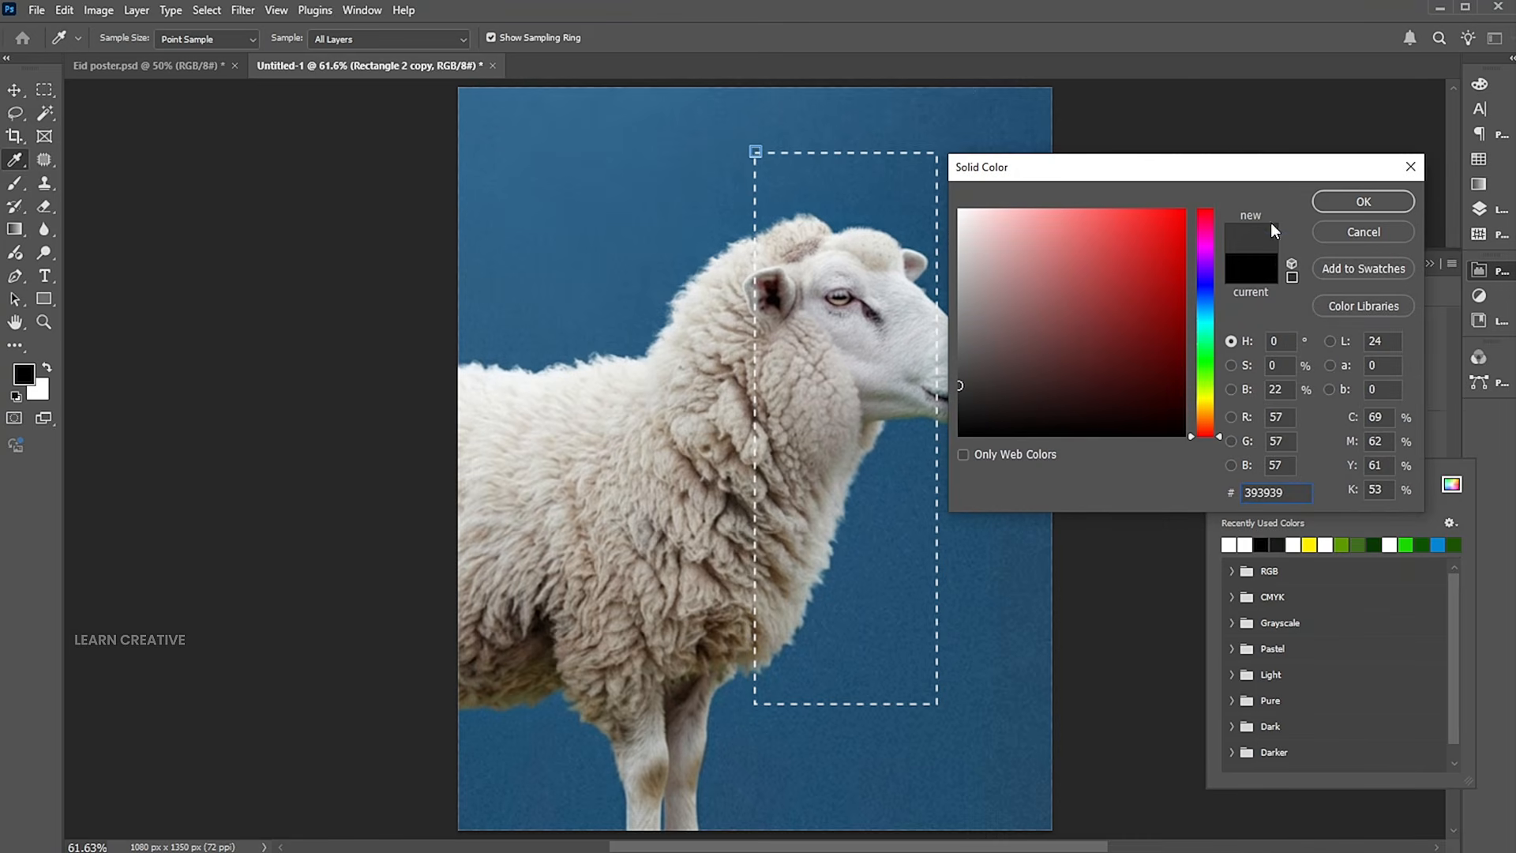
click(1325, 204)
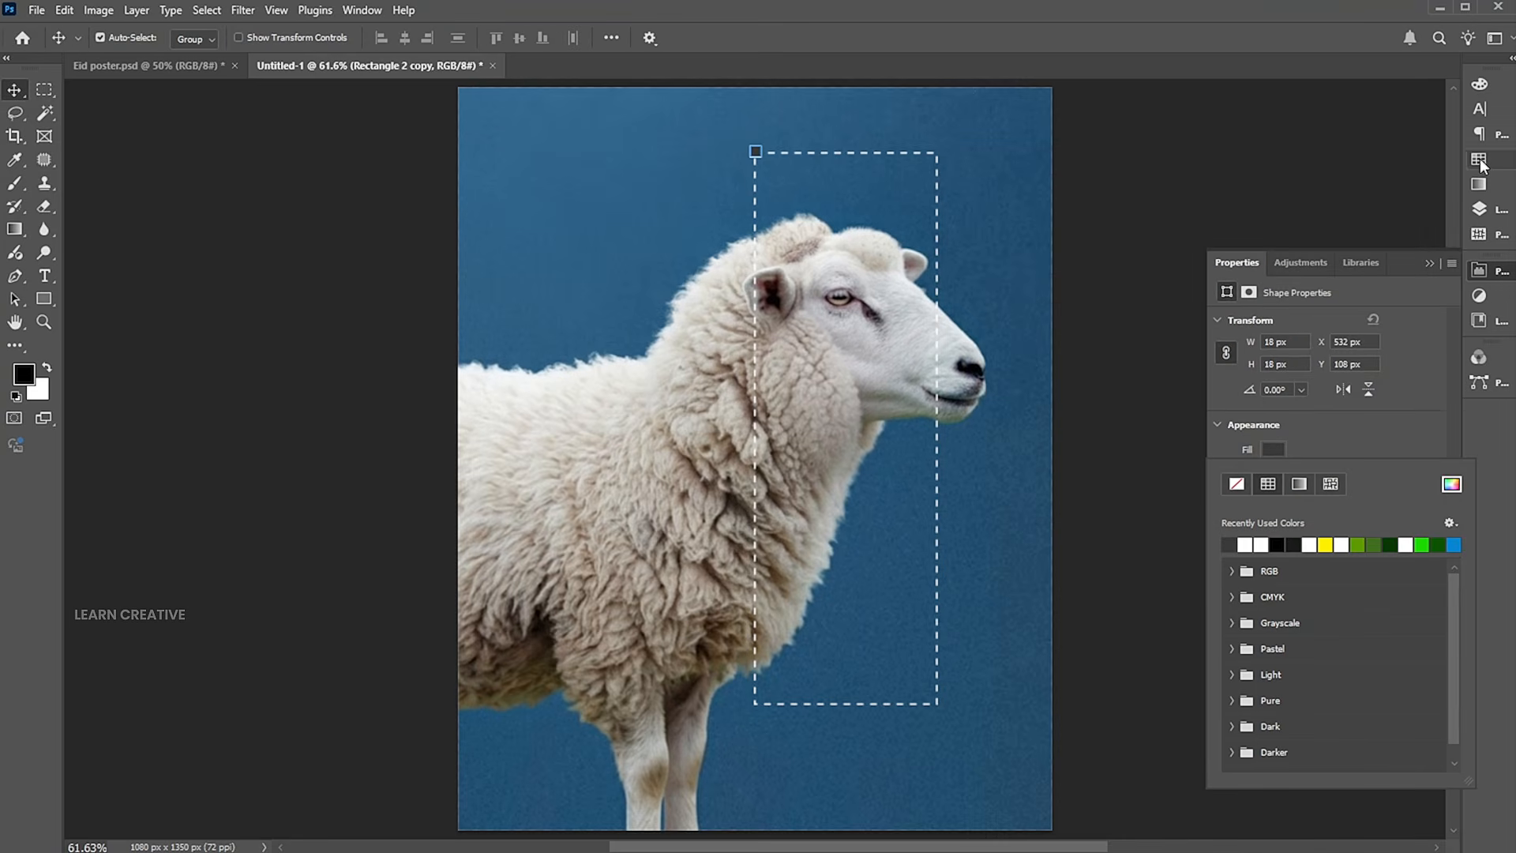
Move the dark filled square below the outlined square in the layer order and group the two.
click(1479, 209)
drag(1346, 189, 1359, 244)
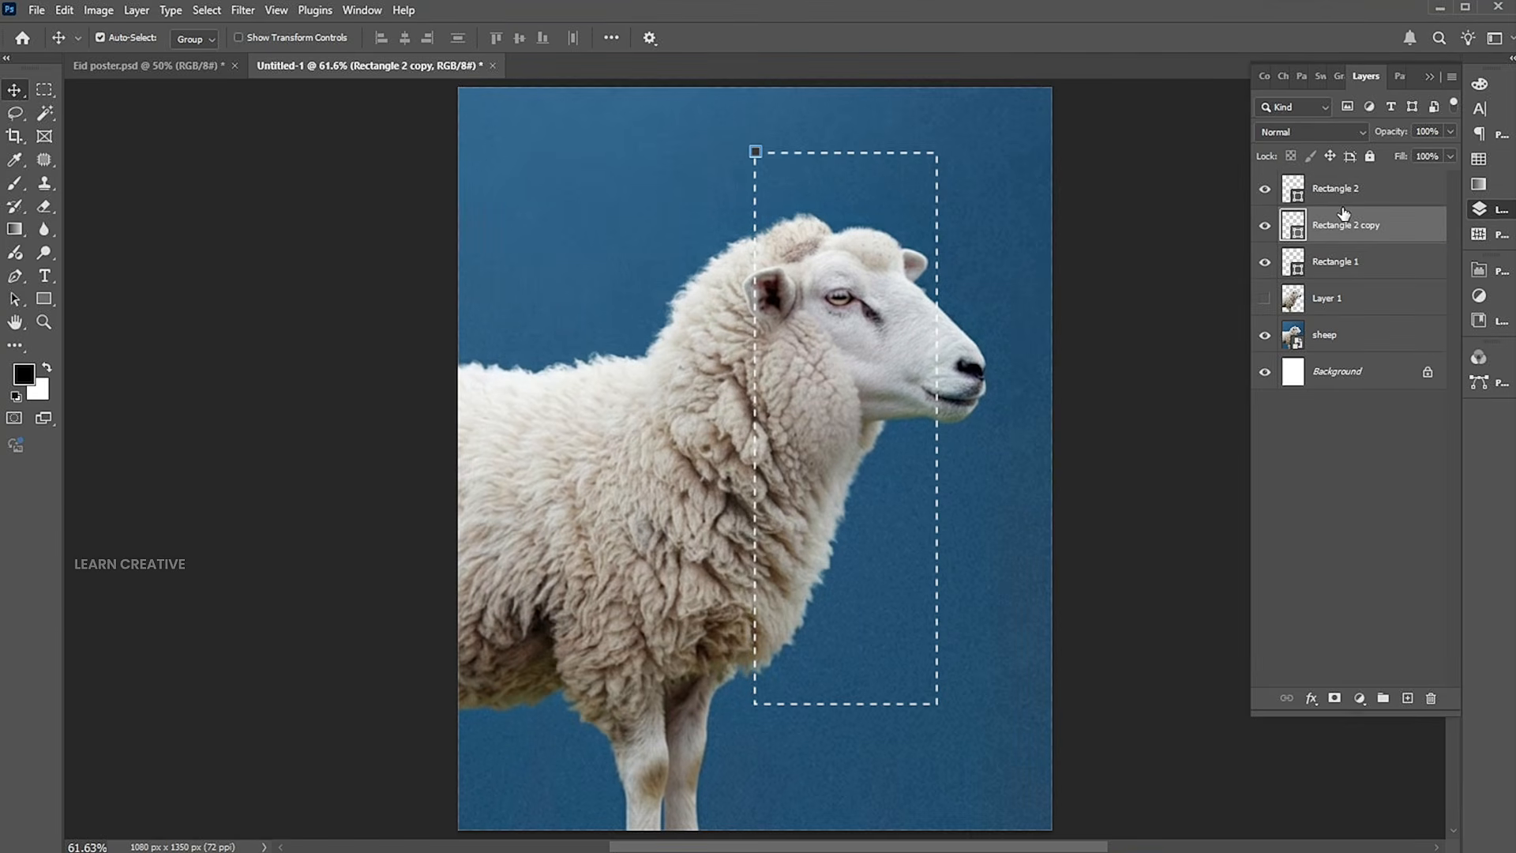
ctrl+click(1325, 190)
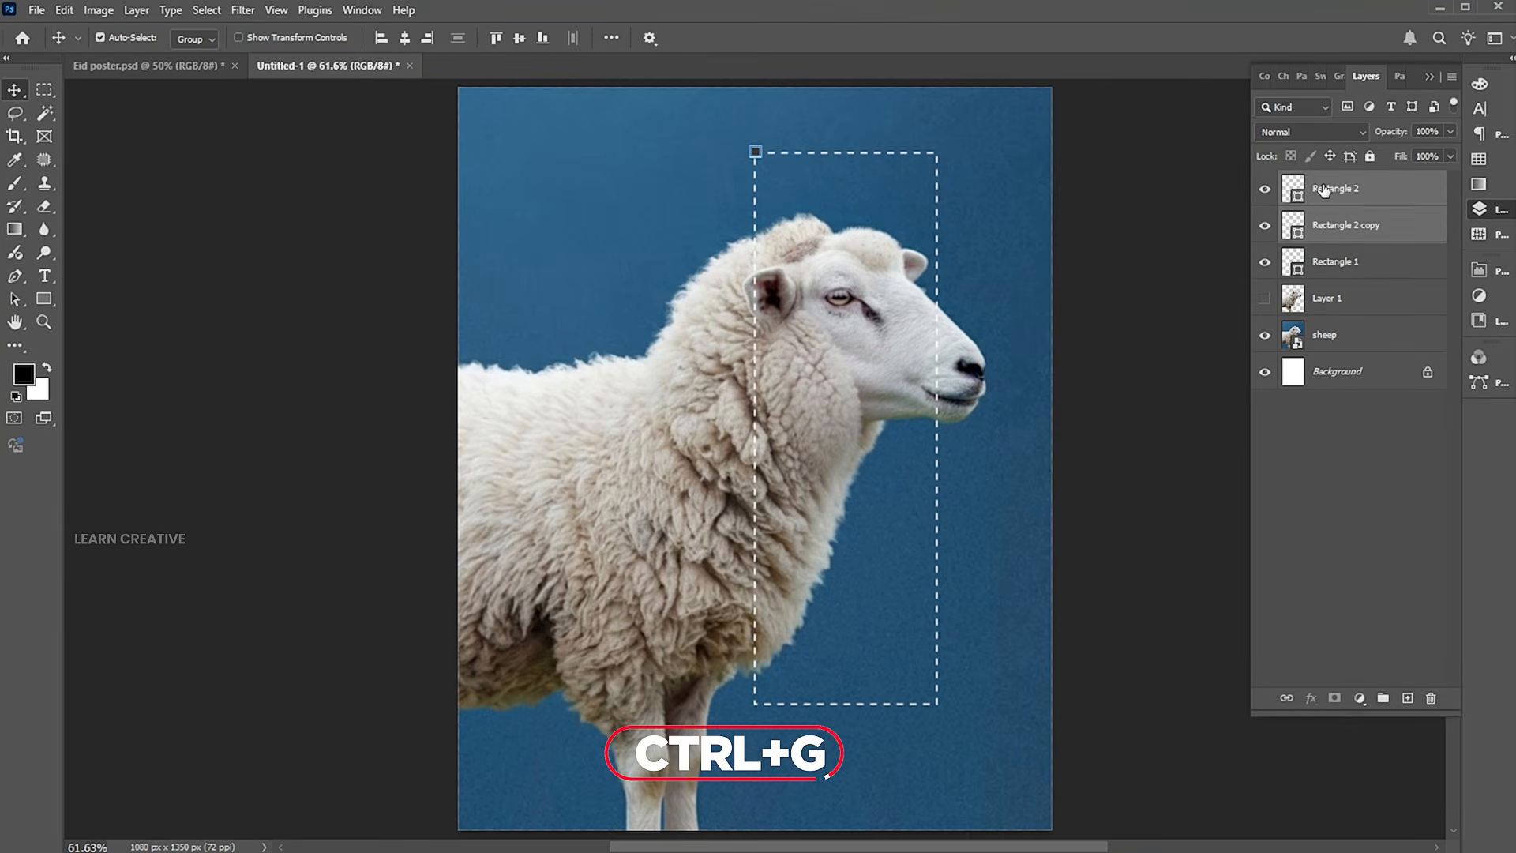
key(ctrl+g)
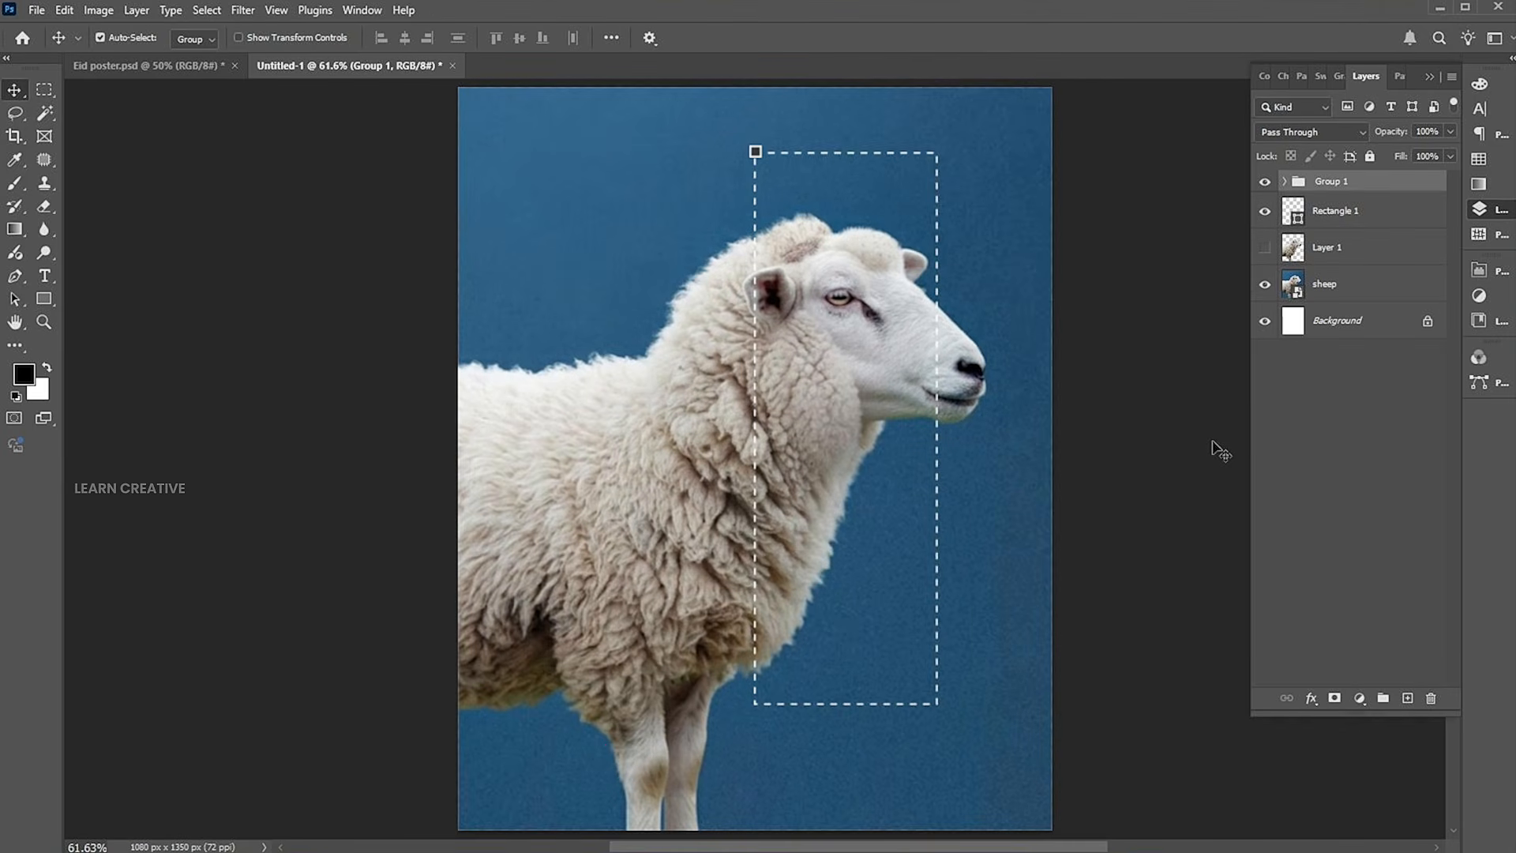
Duplicate the corner square group onto the other three corners of the dashed rectangle.
key(ctrl+j)
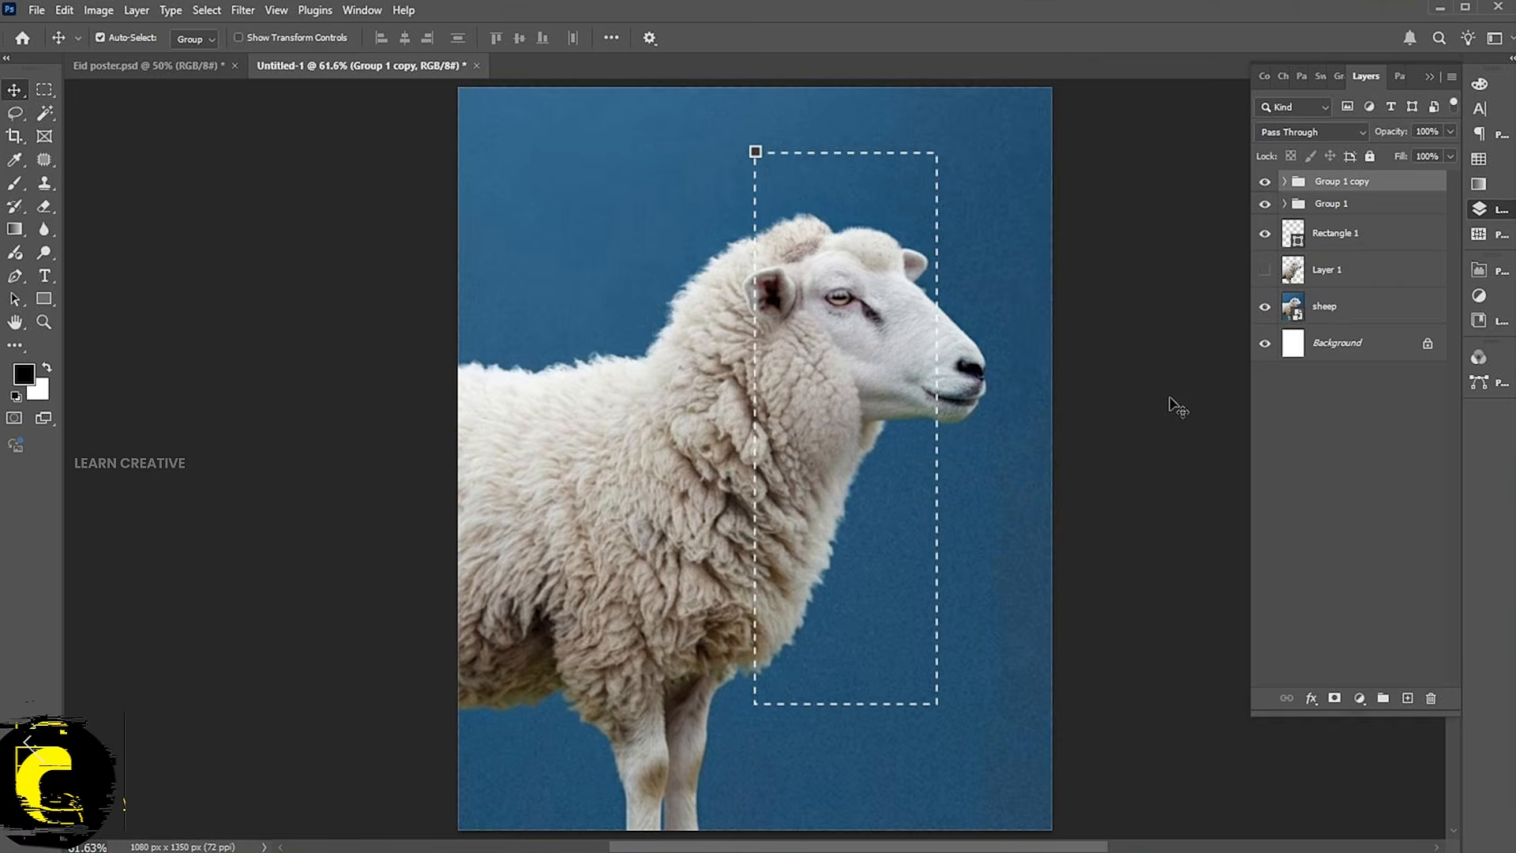
drag(757, 152, 940, 178)
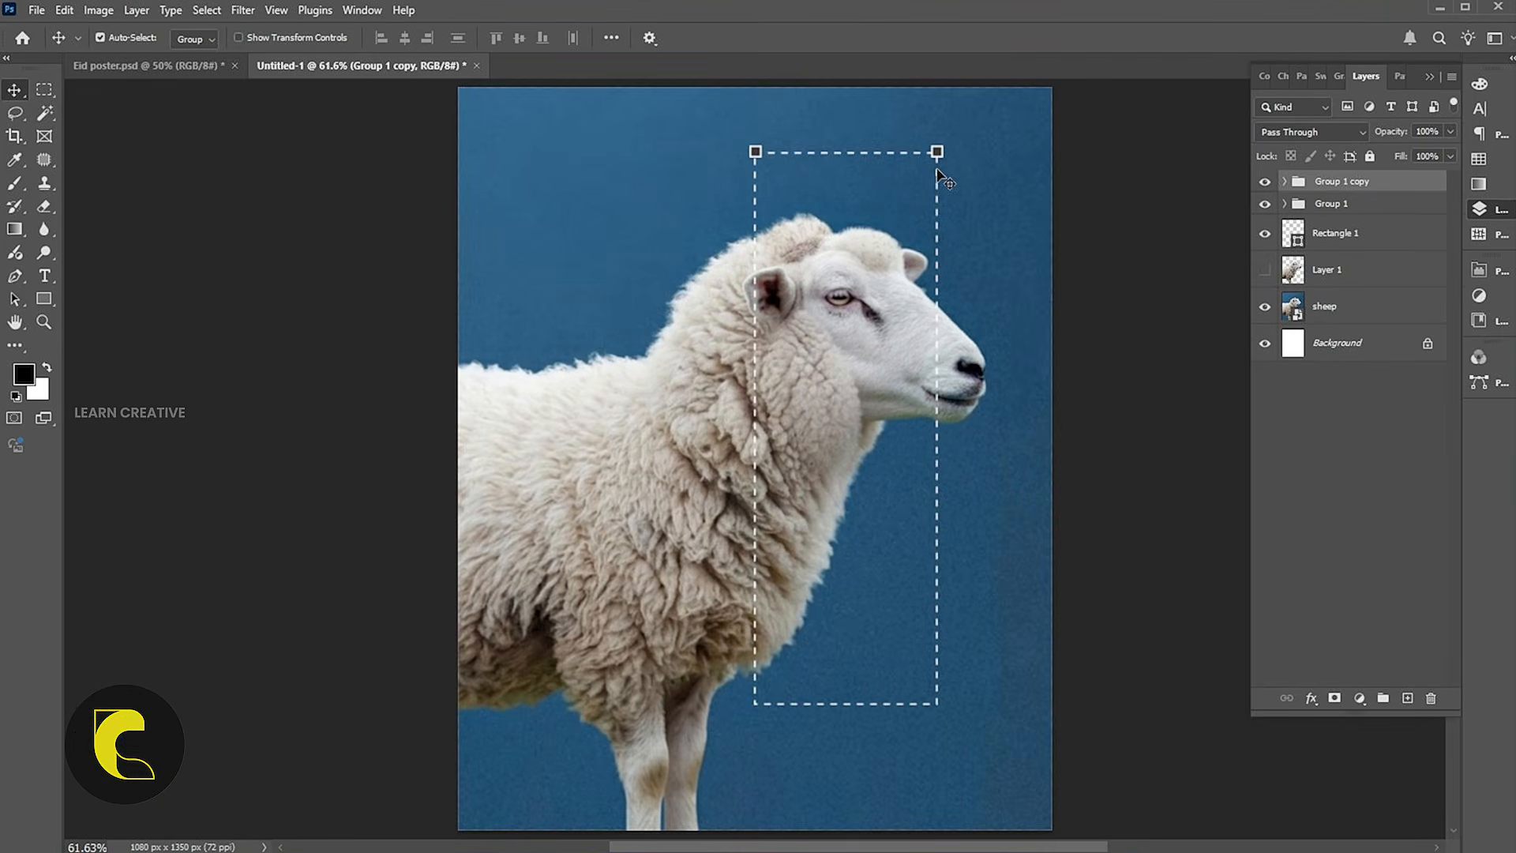
shift+click(762, 162)
drag(939, 156, 921, 714)
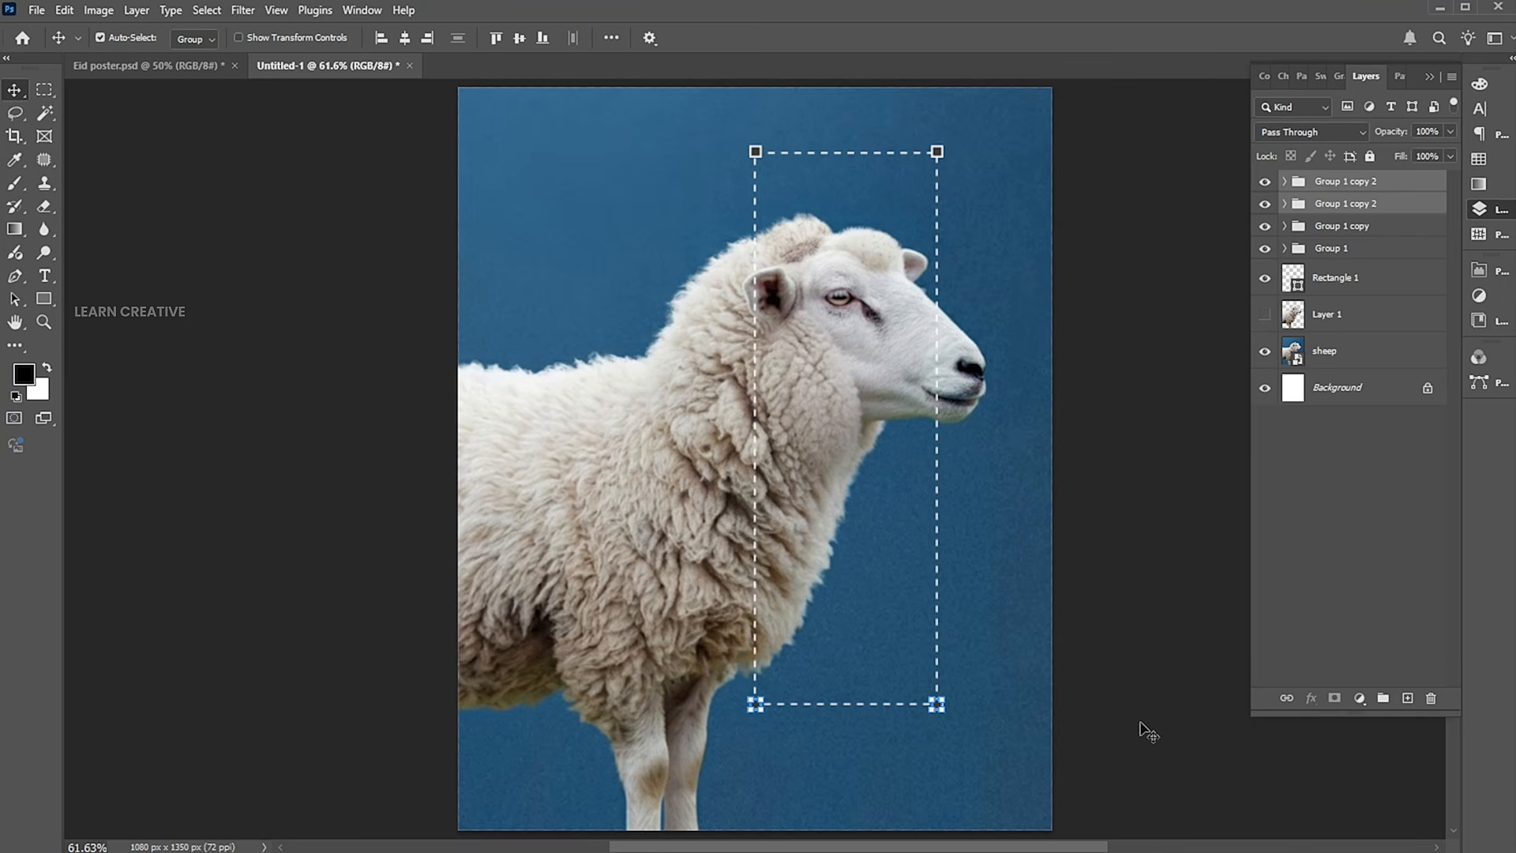
Convert the four corner square groups into a single smart object.
click(1343, 225)
shift+click(1335, 250)
click(1336, 253)
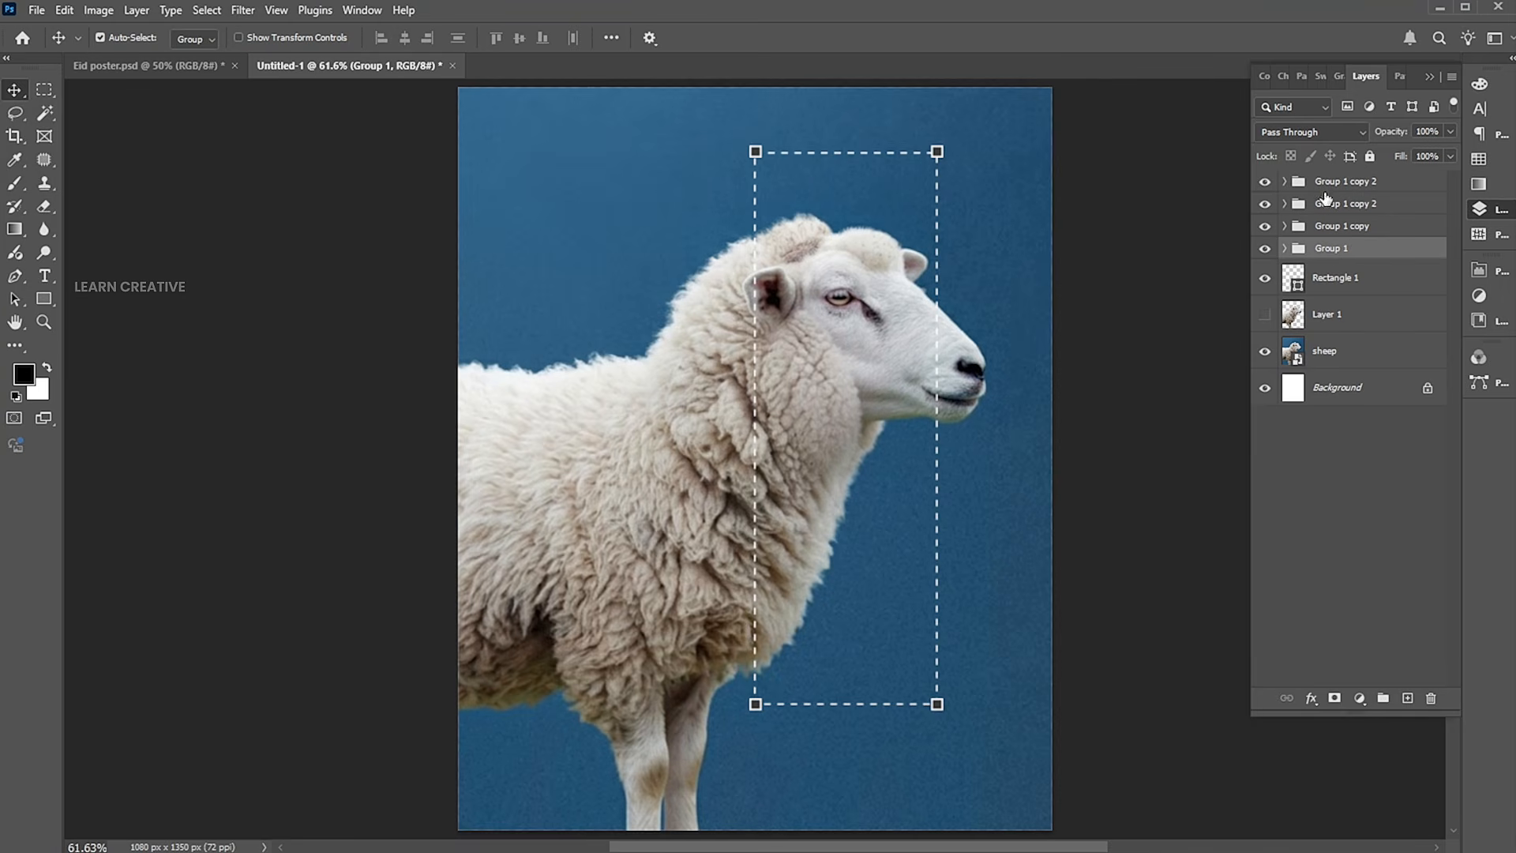
shift+click(1320, 184)
right_click(1313, 183)
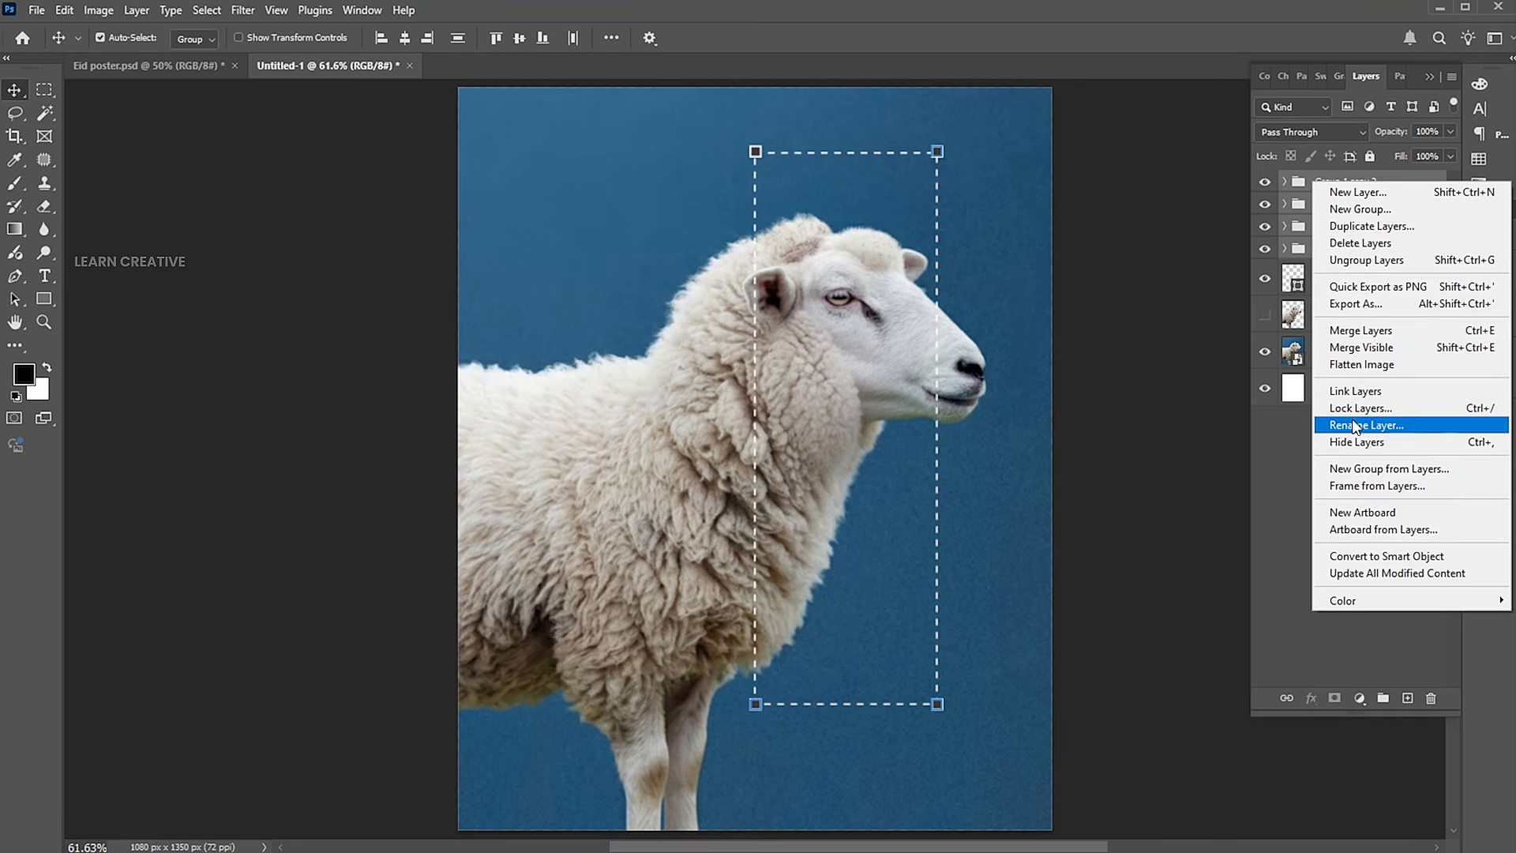
click(1341, 558)
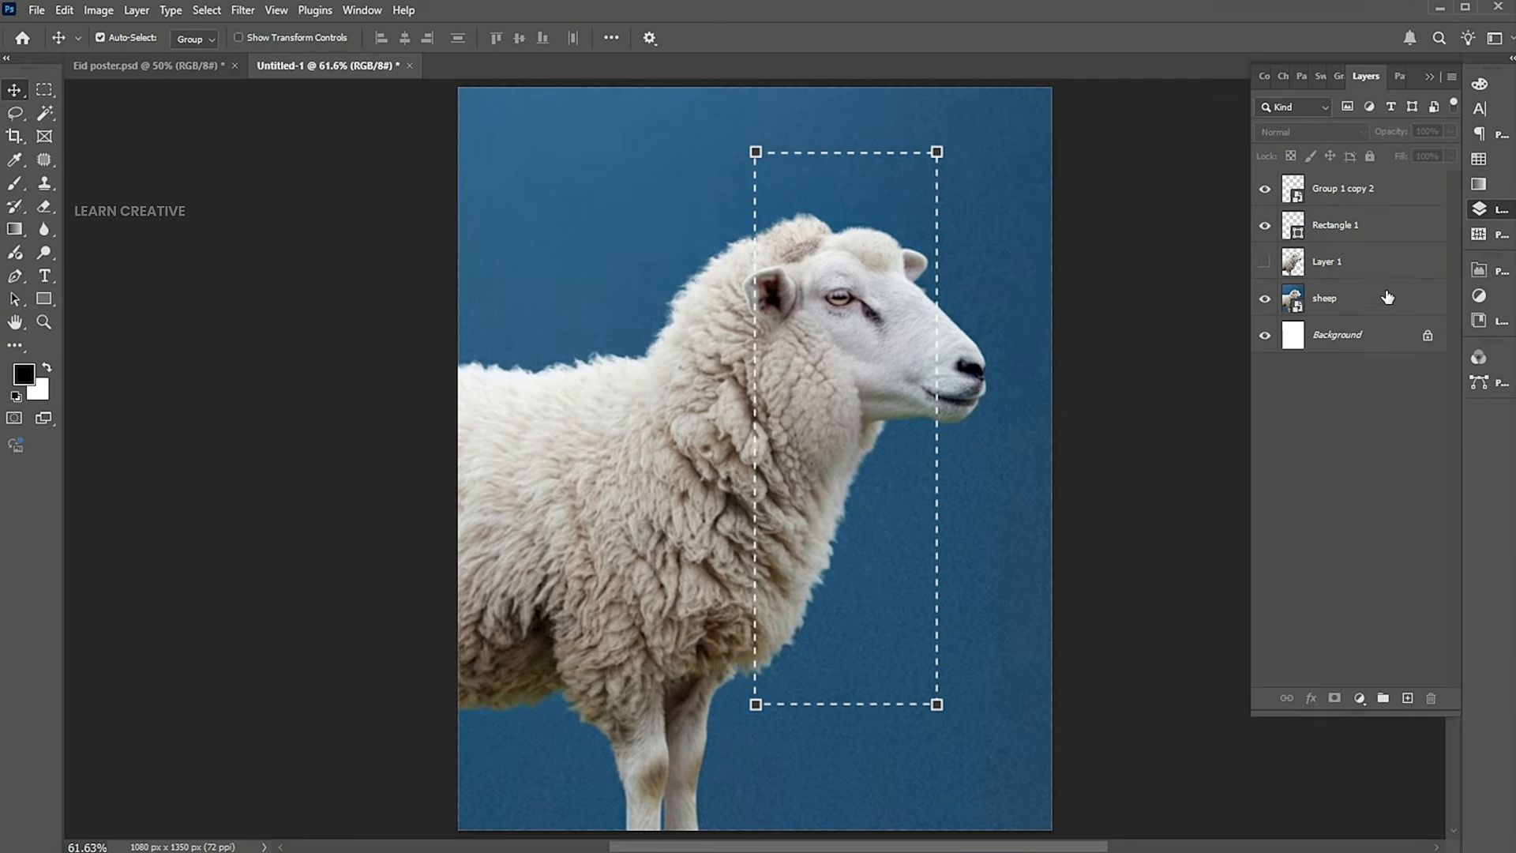
Add a Black & White adjustment directly above the sheep layer and set its Reds to 42.
click(1365, 305)
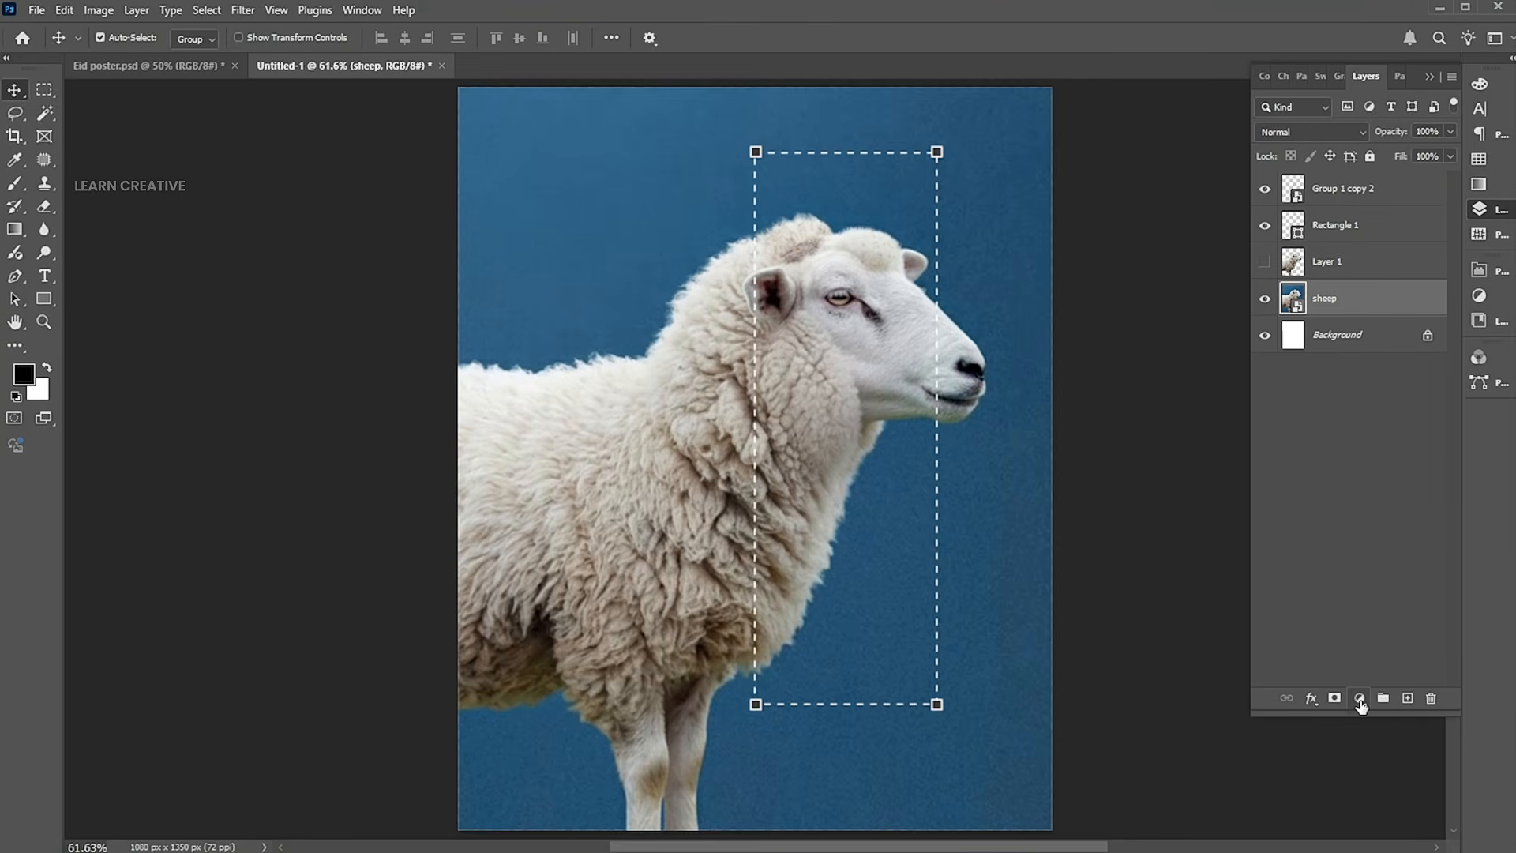
click(1360, 698)
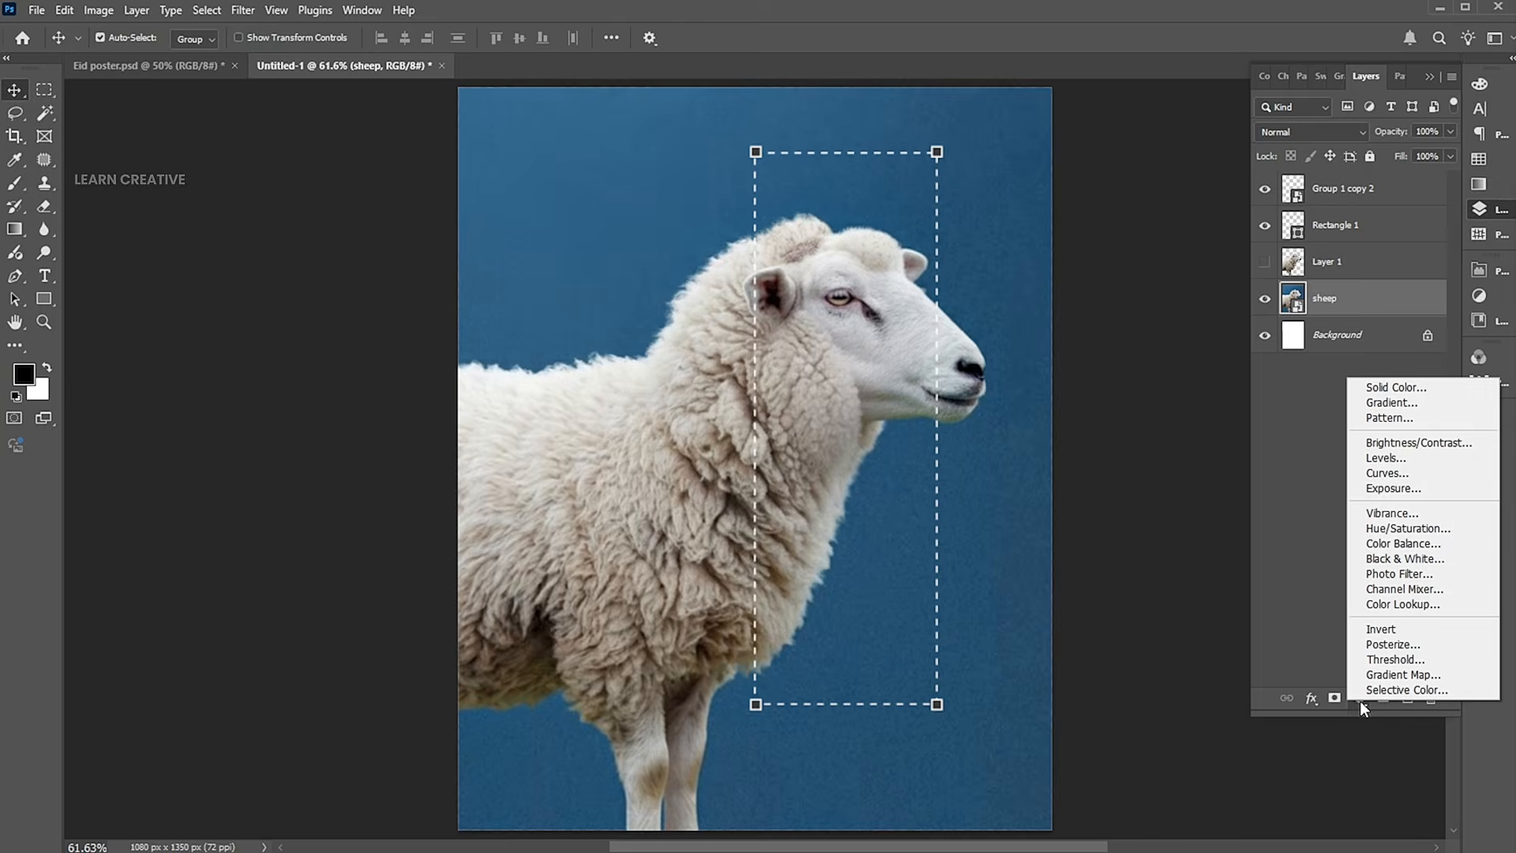
click(1404, 558)
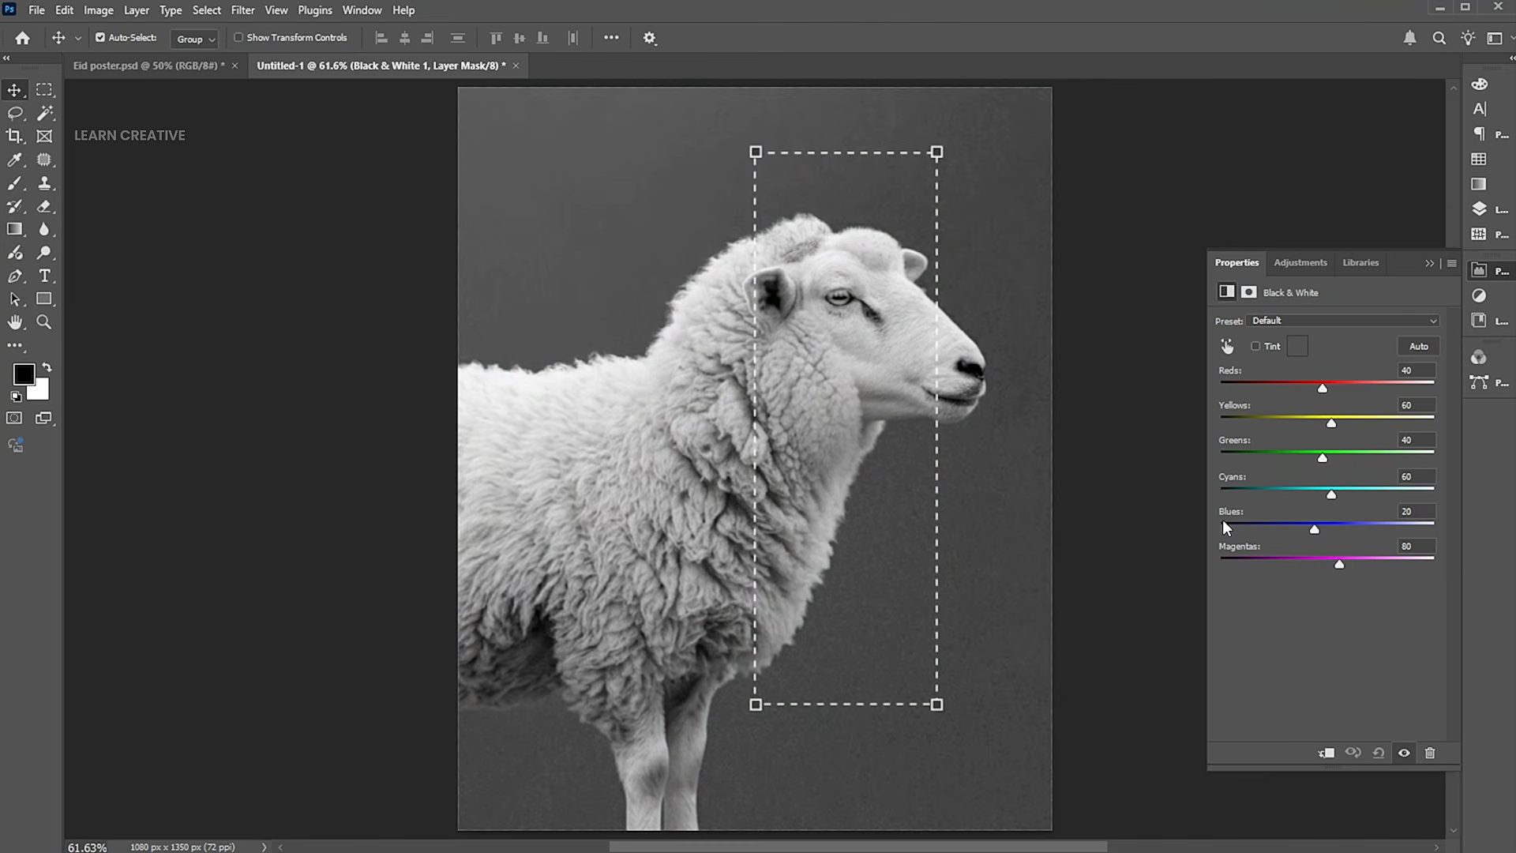
drag(1324, 387, 1333, 389)
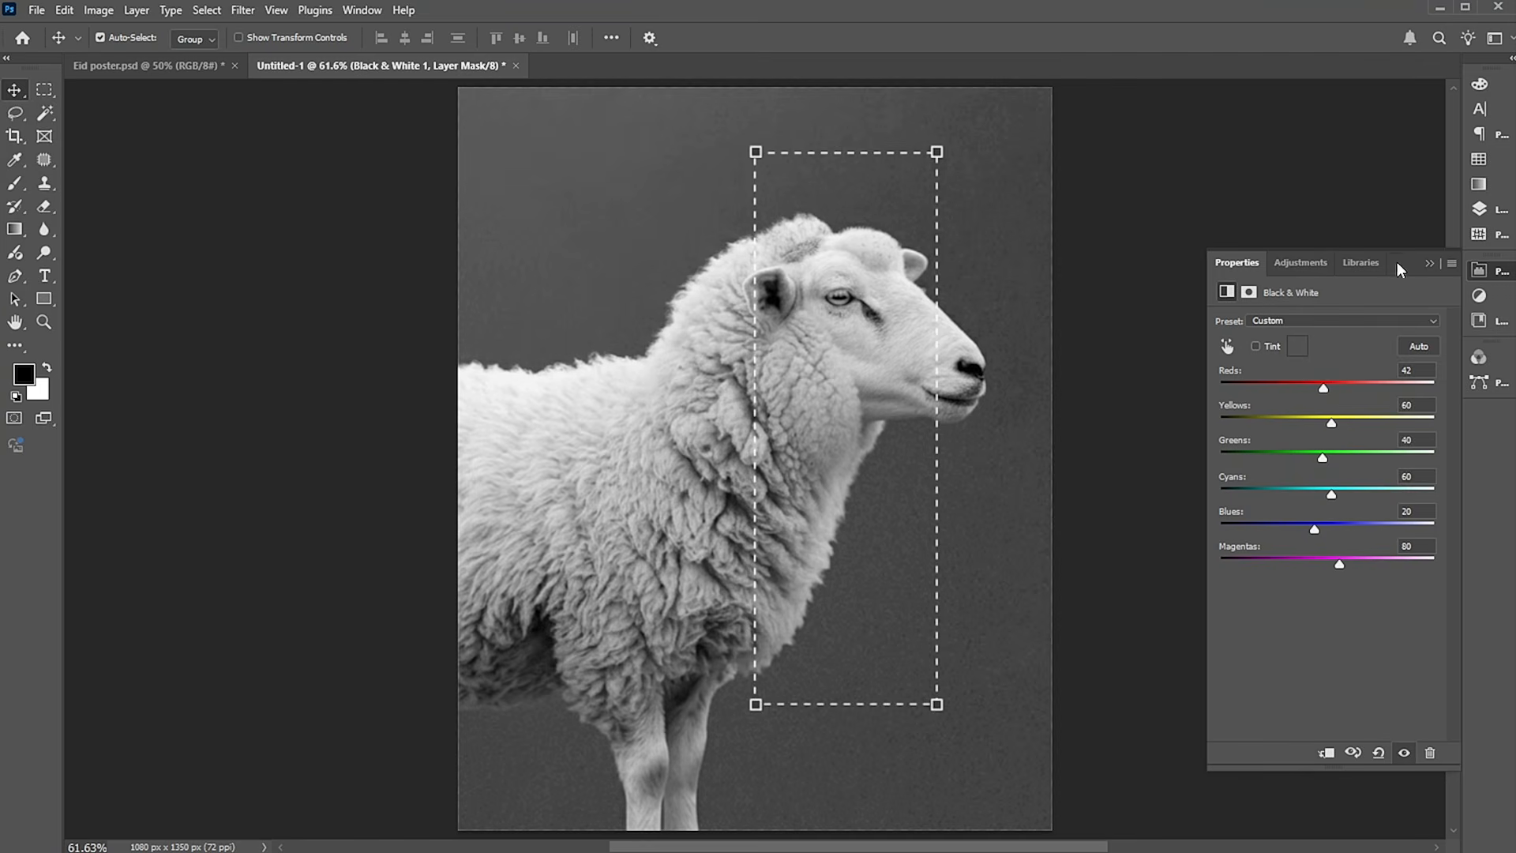
click(1430, 263)
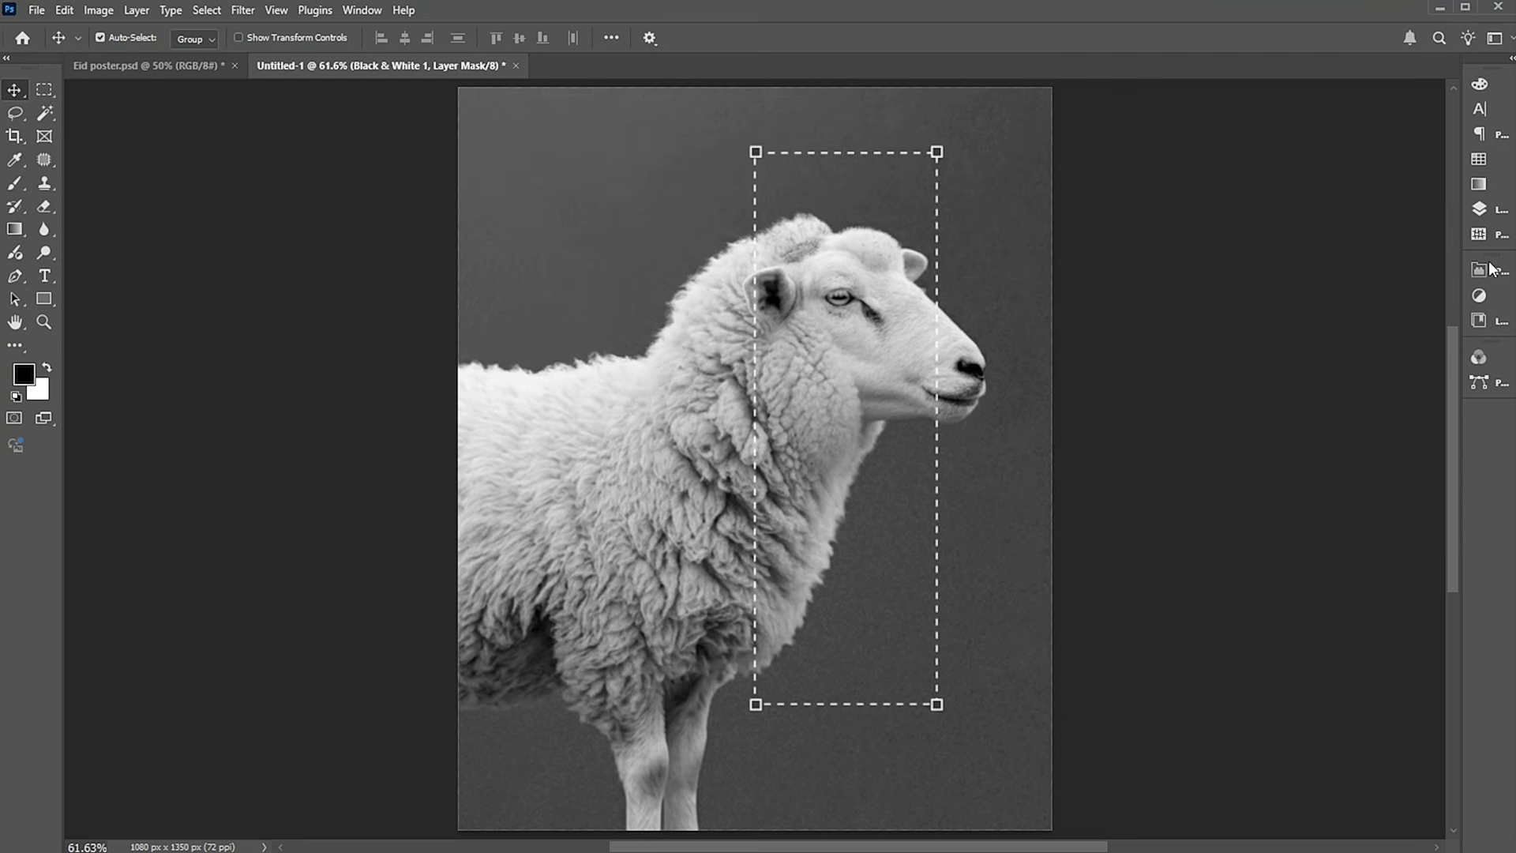
Apply a glass-like distortion from the Filter Gallery to the sheep layer as a smart filter.
click(1486, 215)
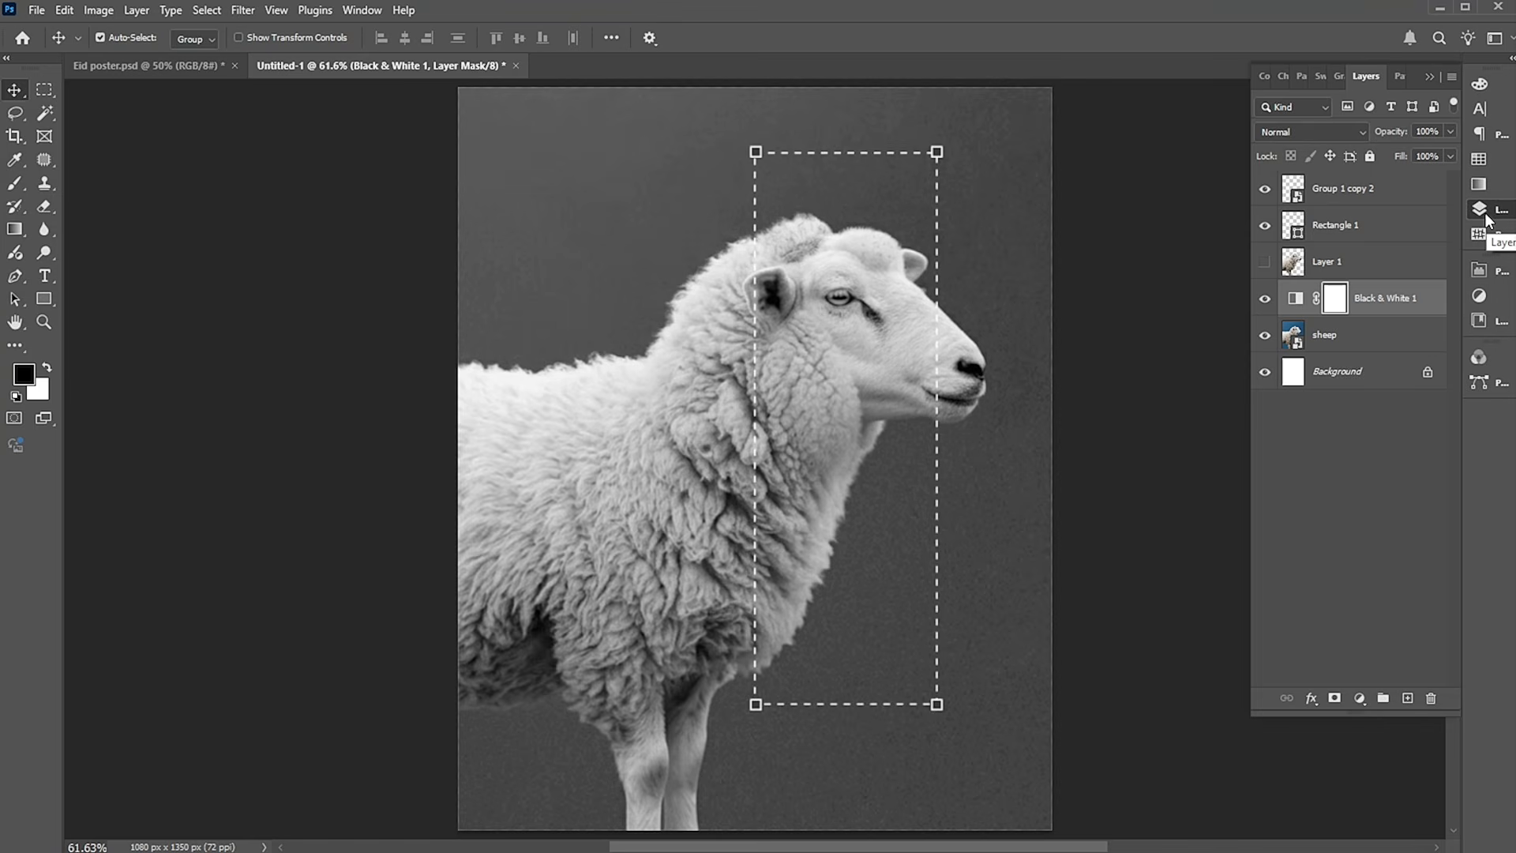
click(1355, 337)
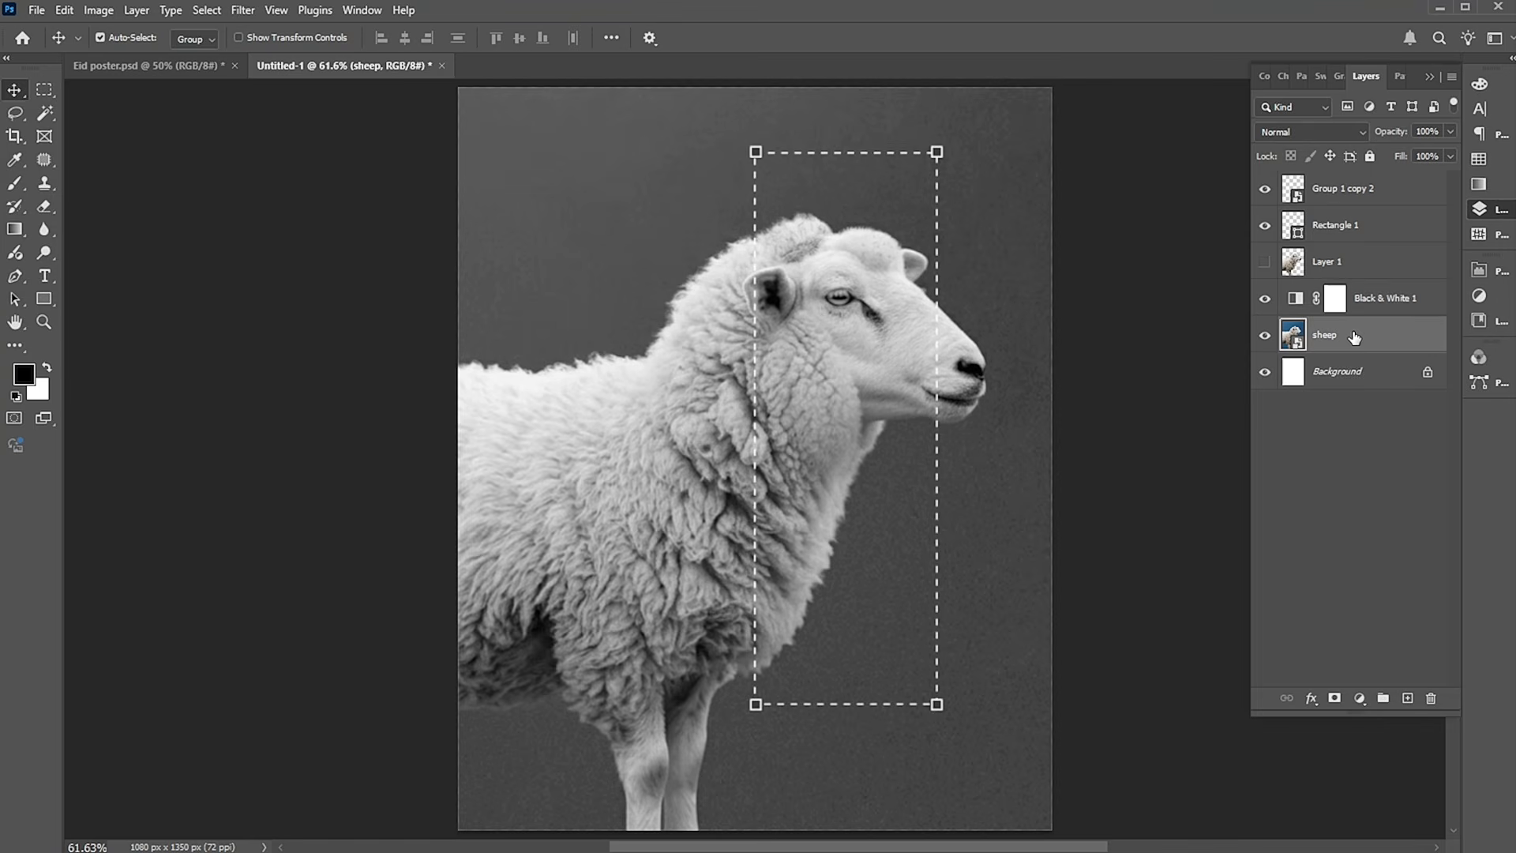
click(244, 10)
click(264, 111)
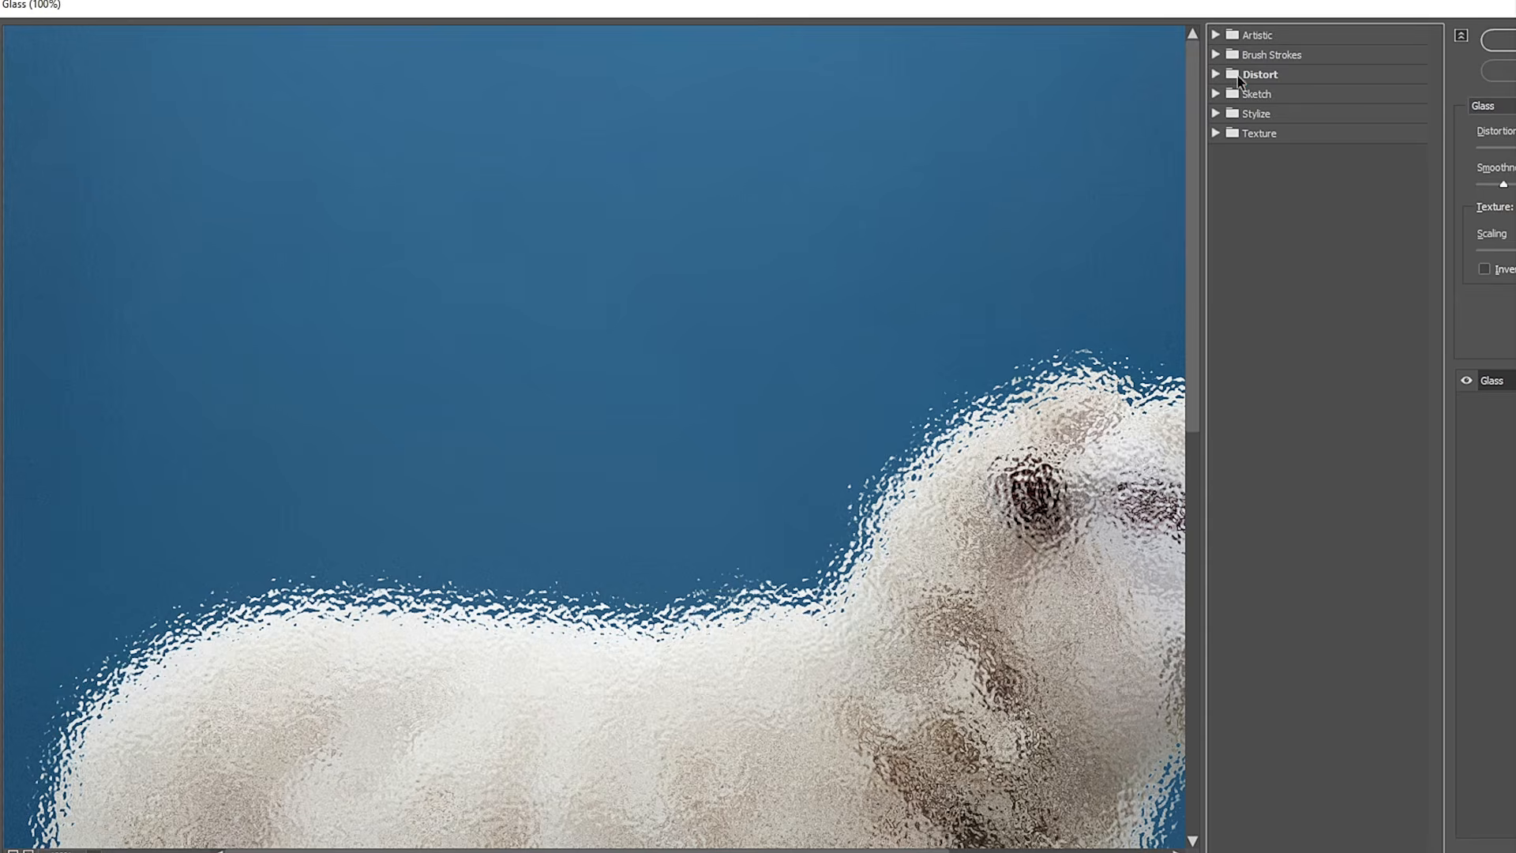
click(1238, 77)
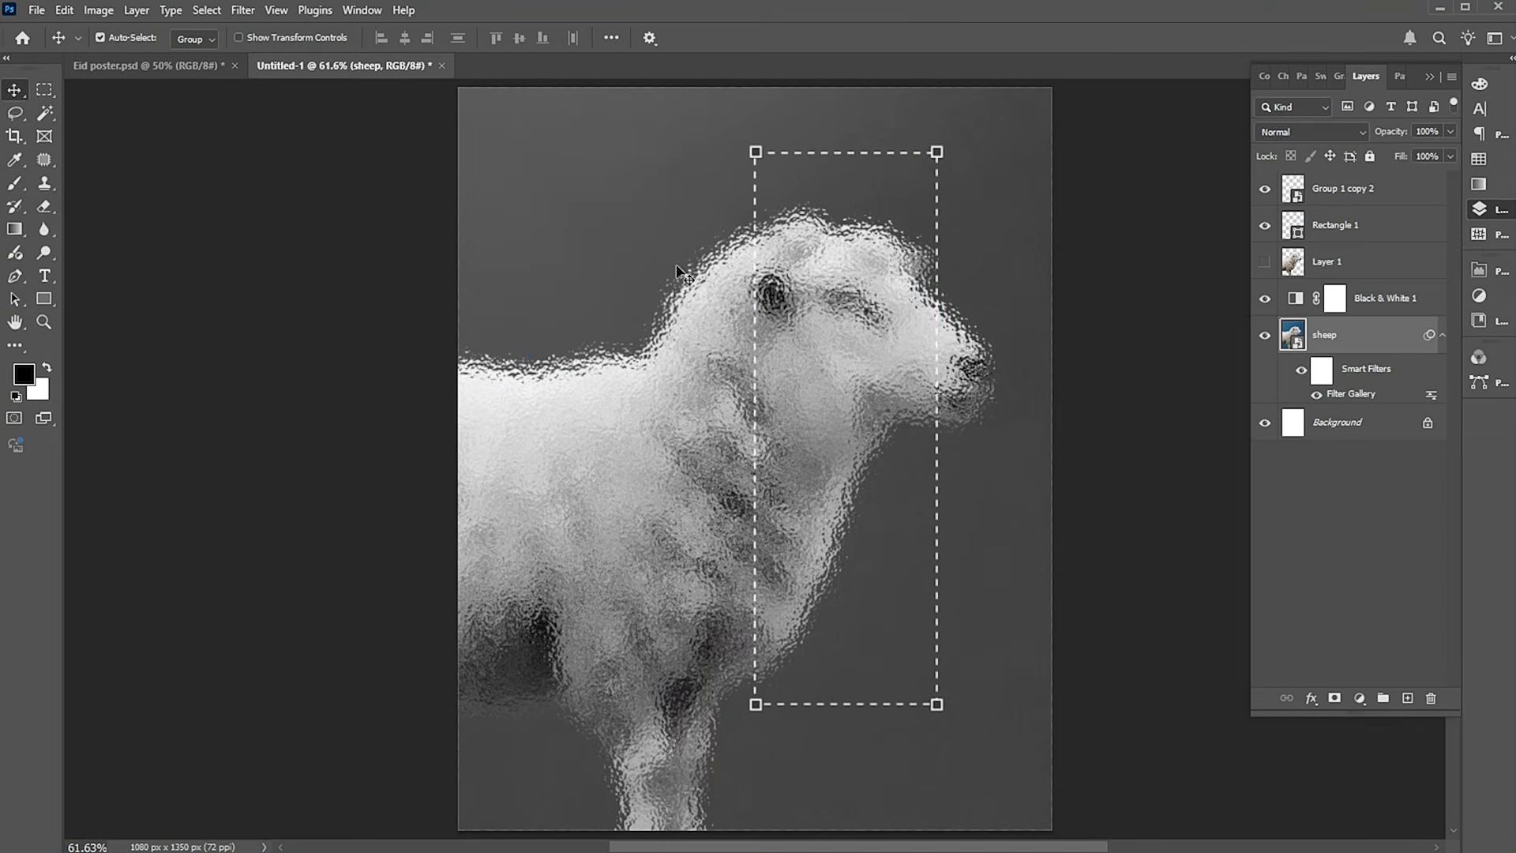
Apply a Gaussian Blur with a radius of 7.0 pixels to the sheep layer.
click(248, 14)
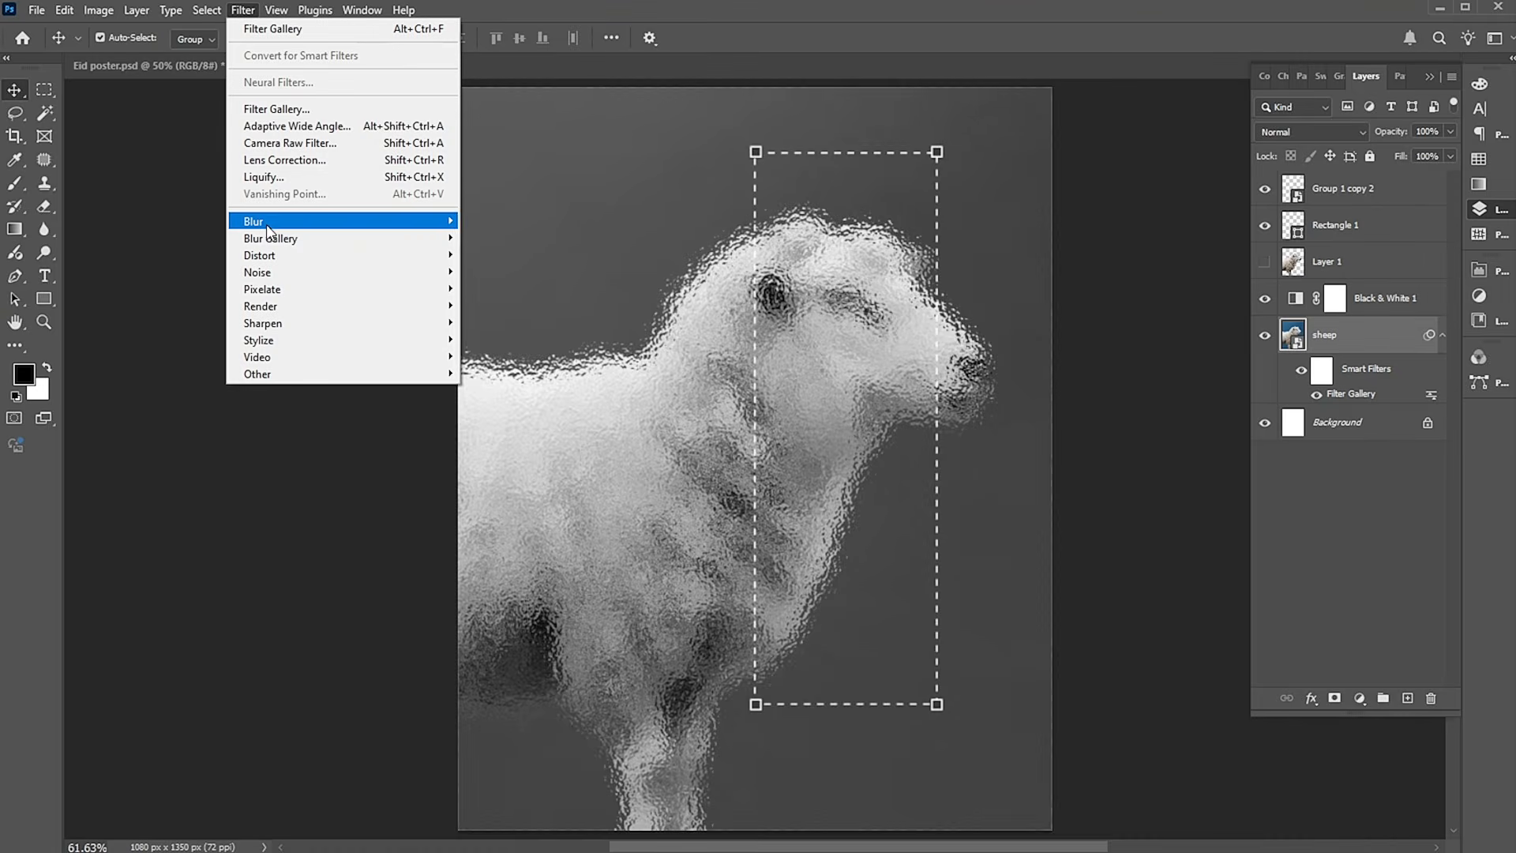
mouse_move(267, 224)
click(514, 289)
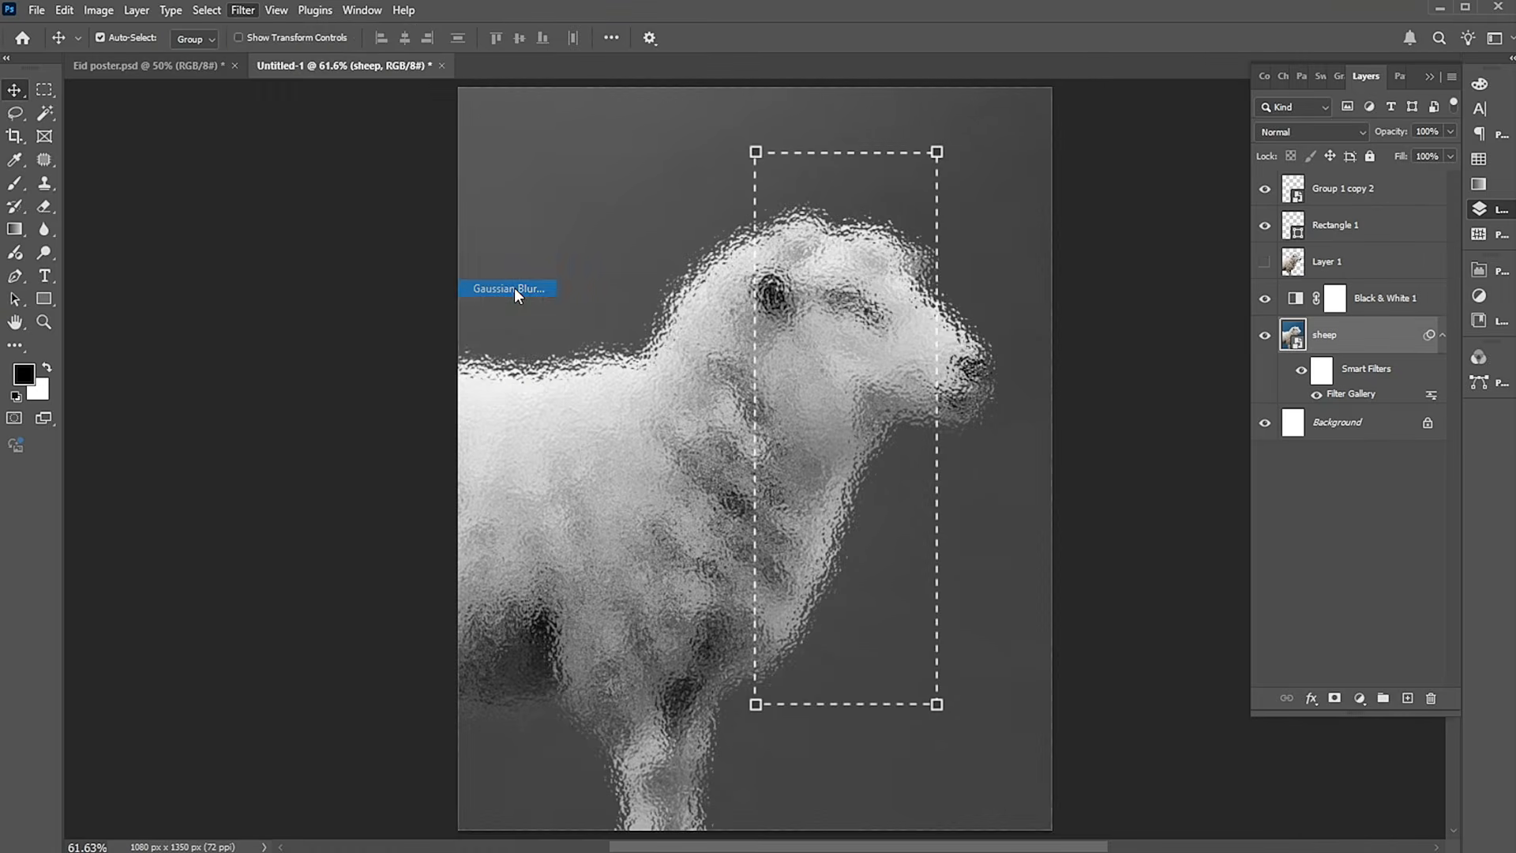
drag(1374, 158, 1027, 153)
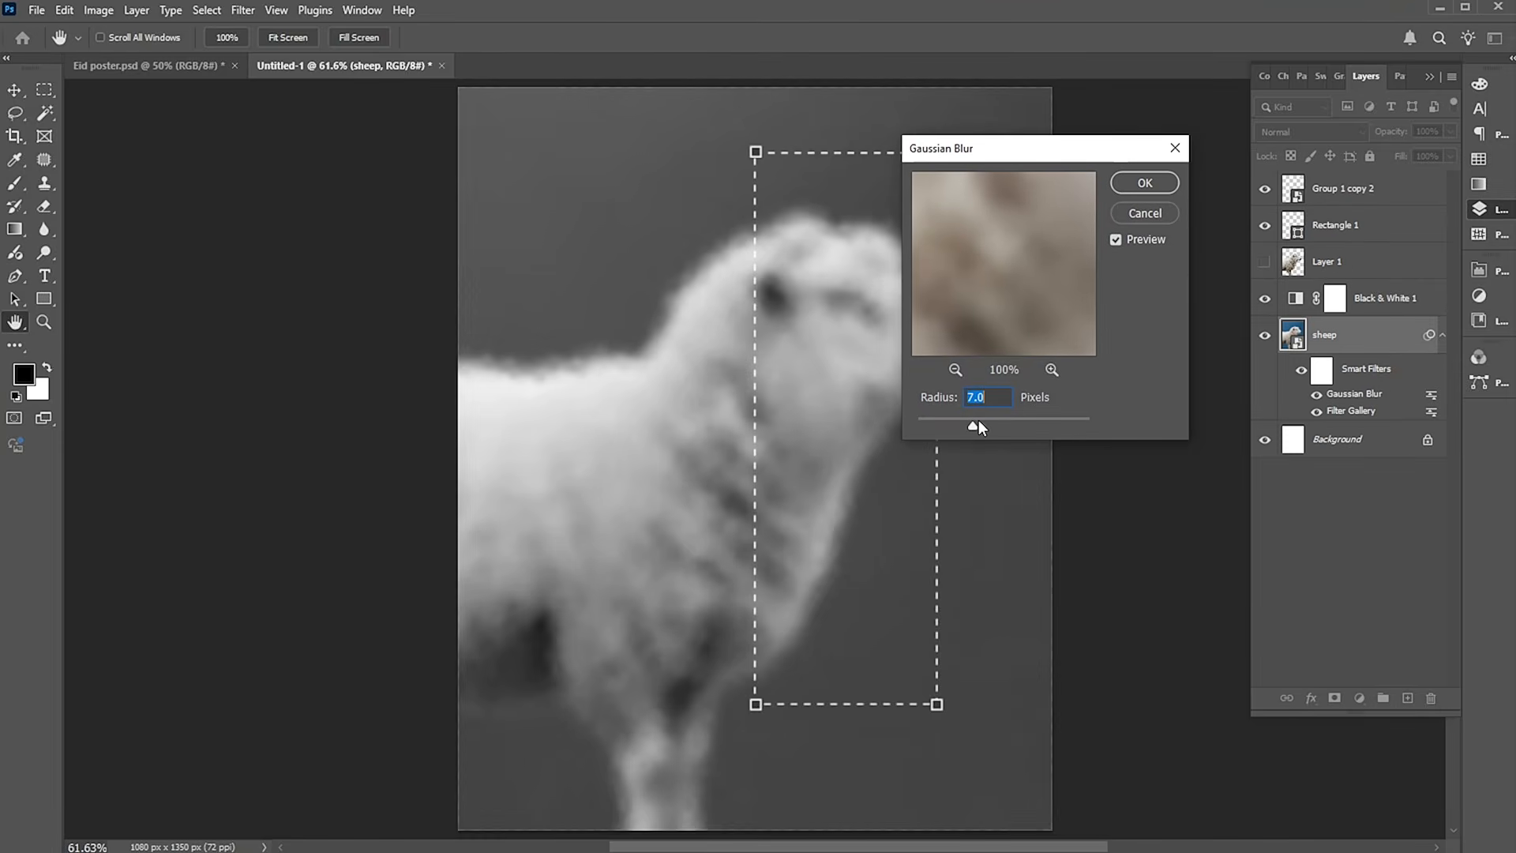
text(7.)
key(Return)
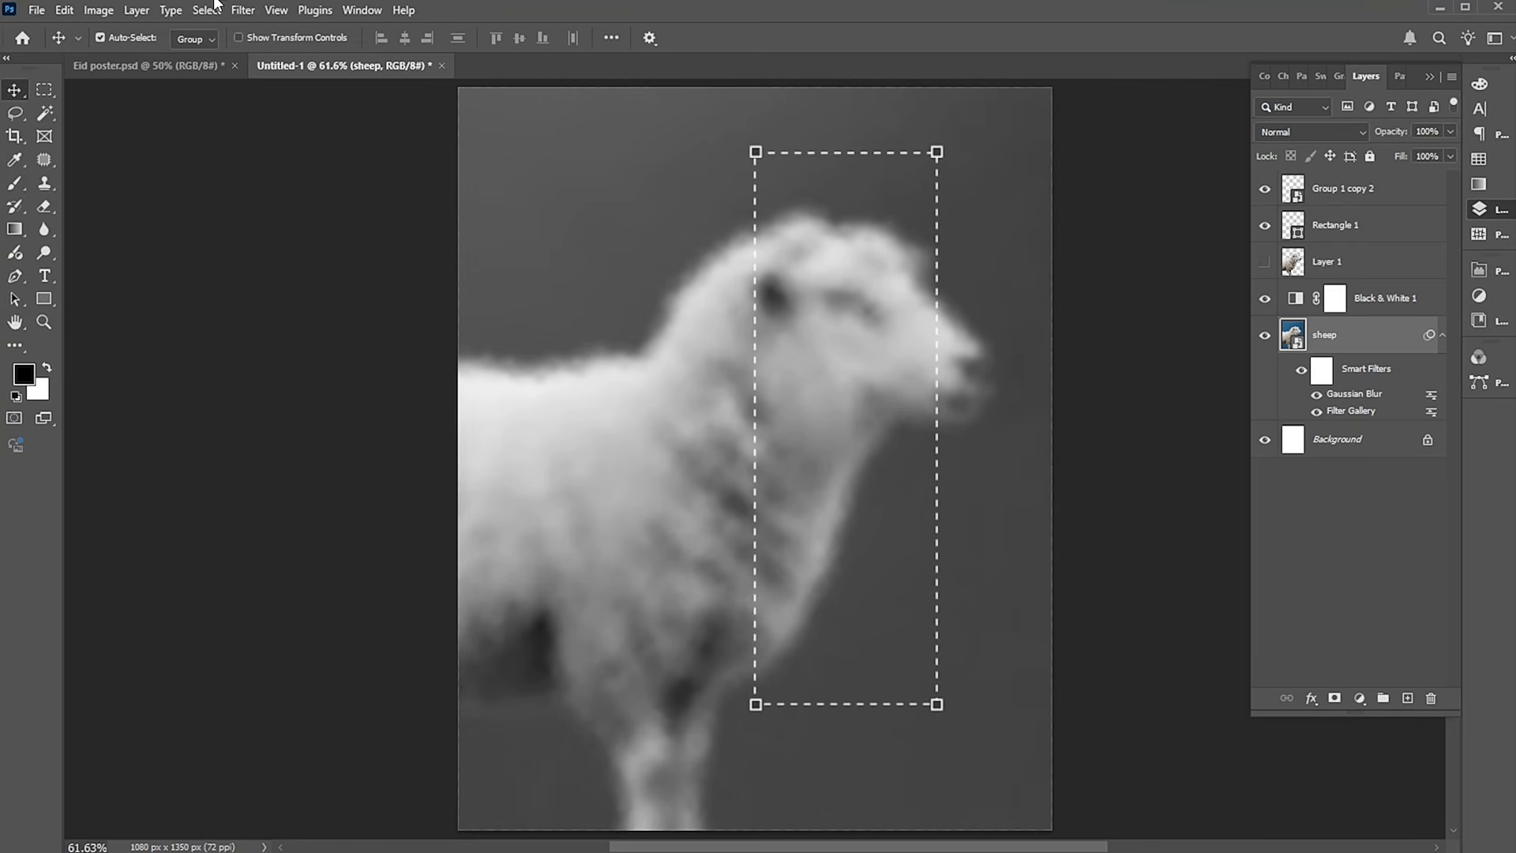
Add 8% uniform noise to the sheep layer.
click(241, 11)
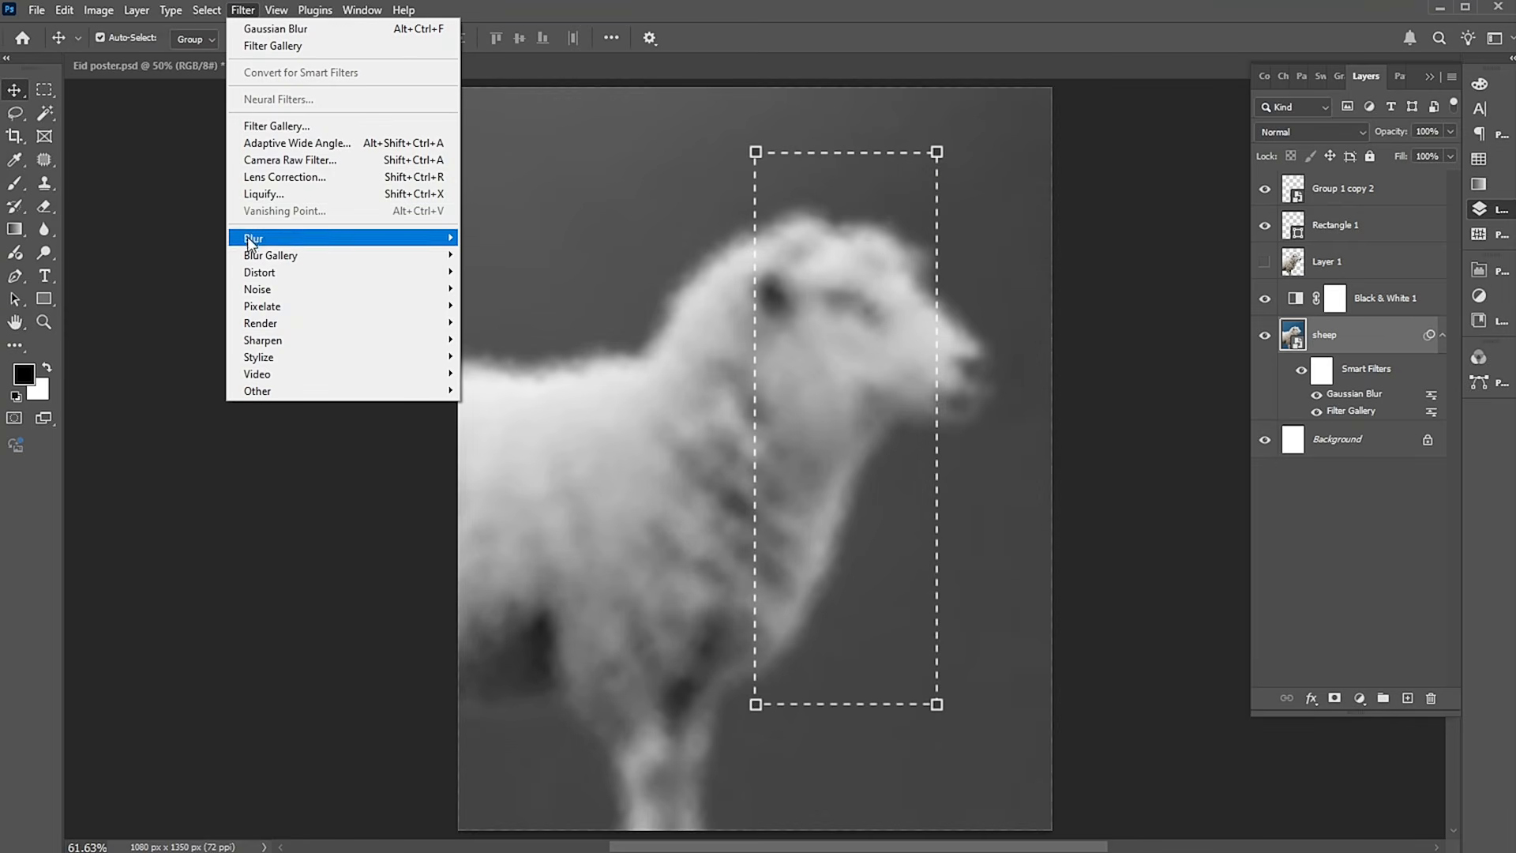
mouse_move(253, 290)
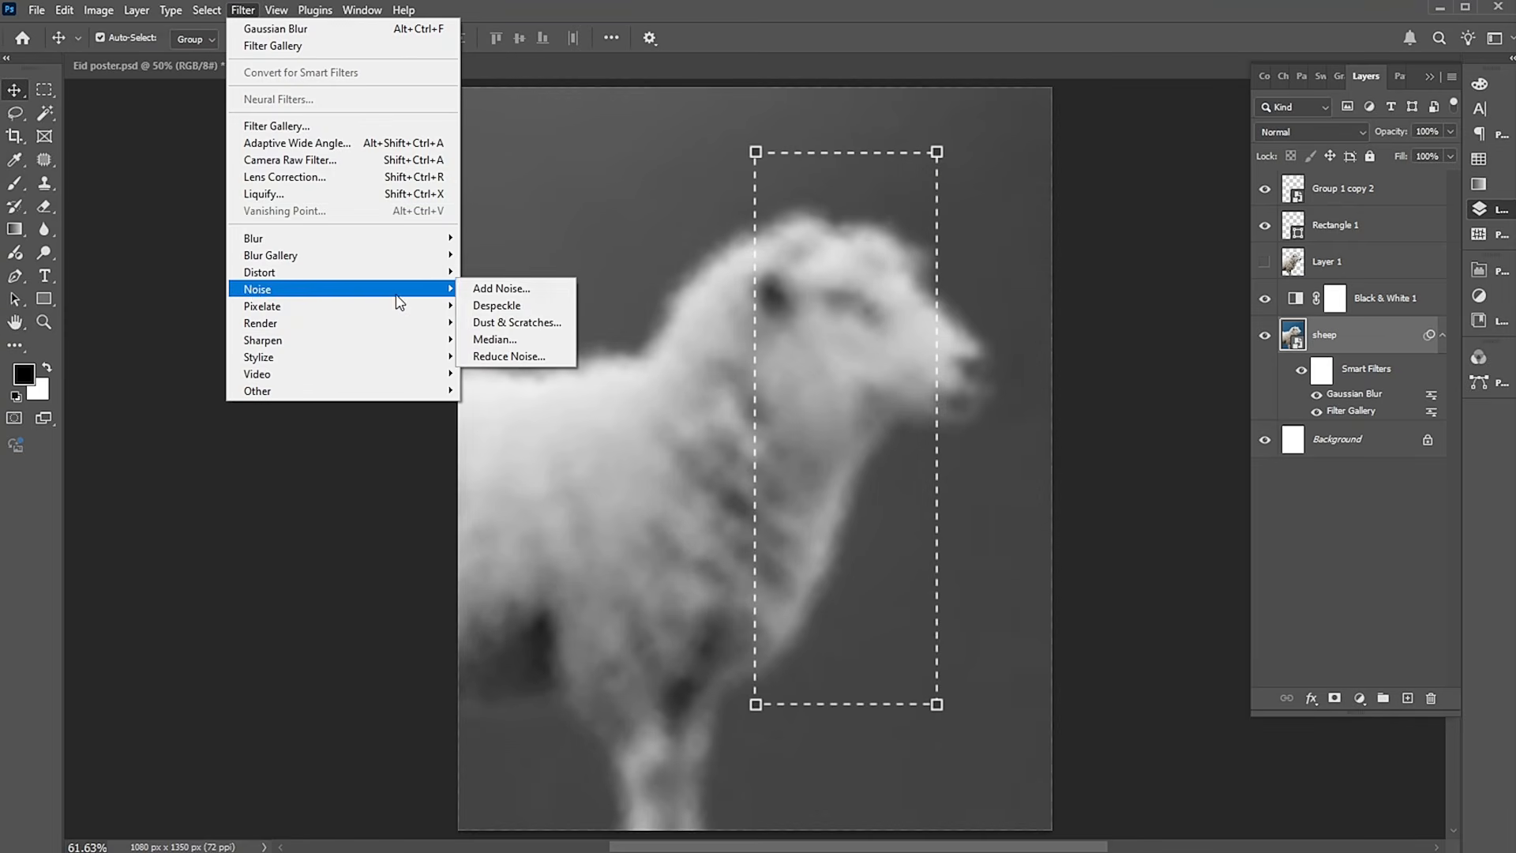
click(484, 289)
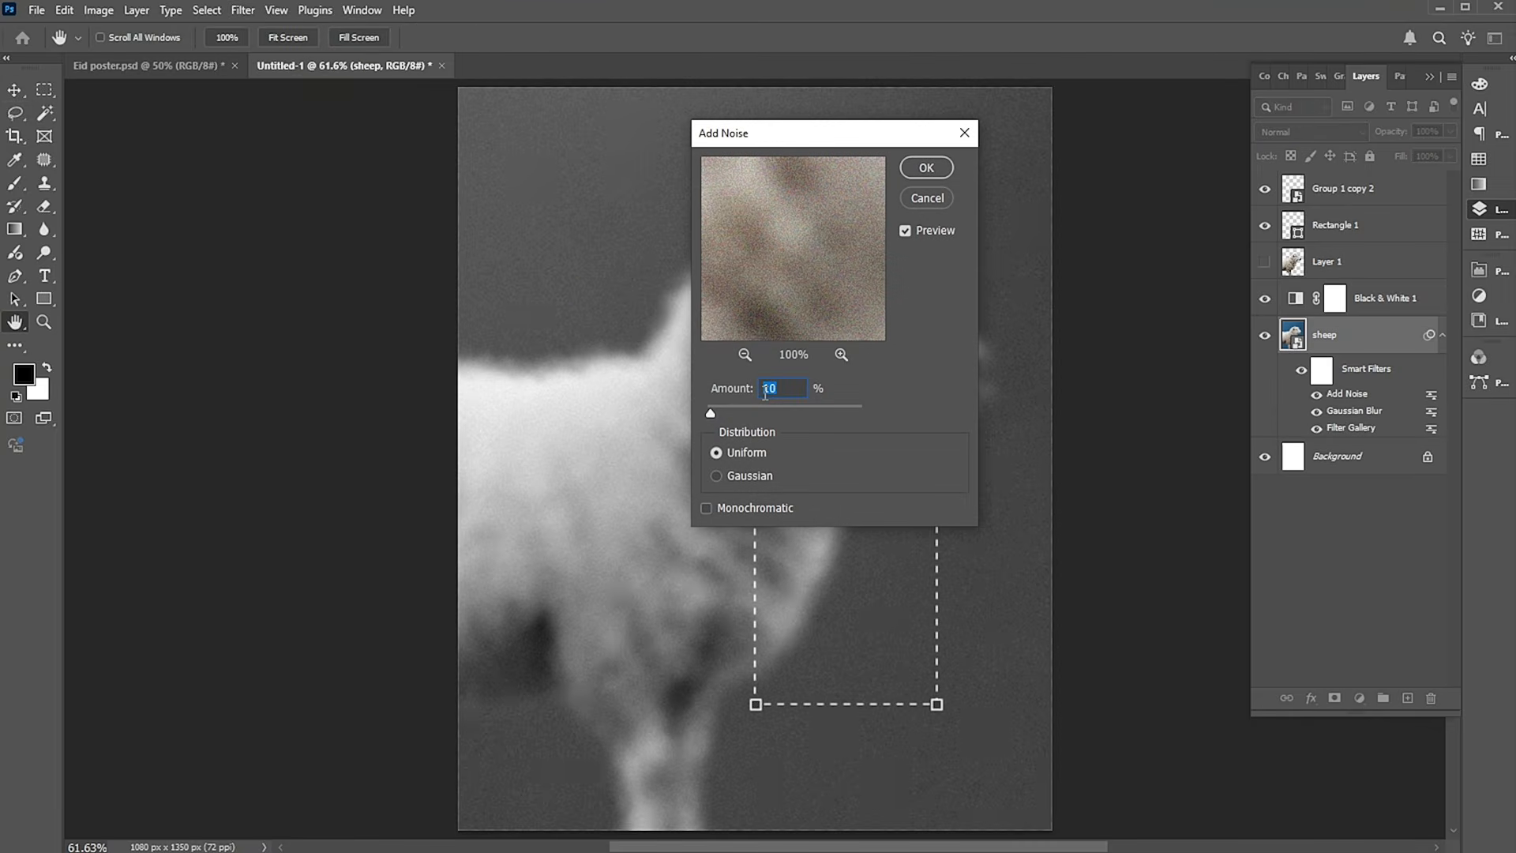
click(937, 165)
Copy the sheep layer's area inside the dashed rectangle to a new layer and move it above the Black & White adjustment.
click(1294, 227)
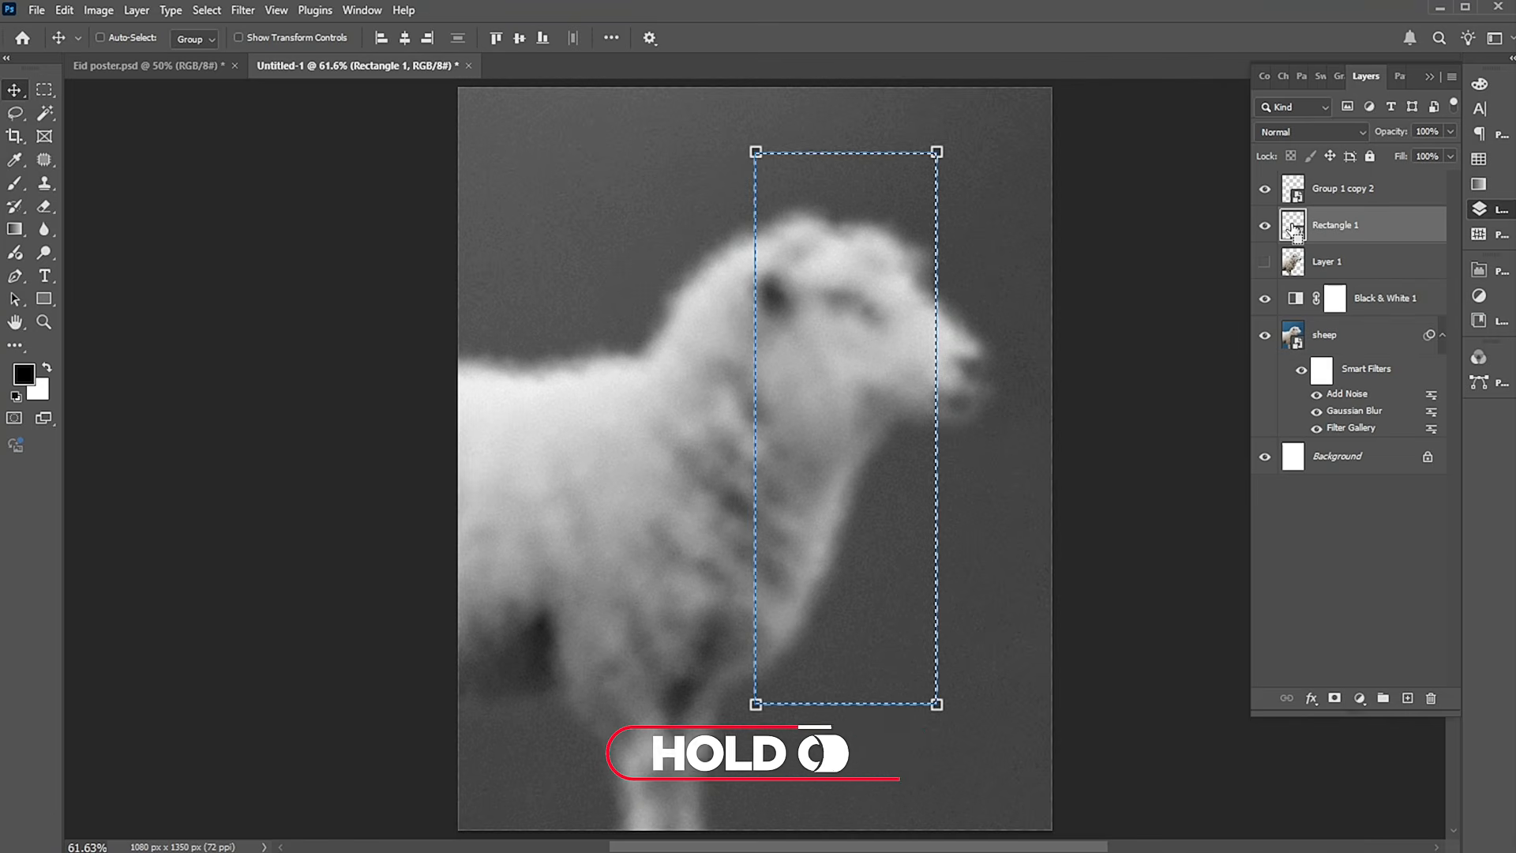
ctrl+click(1295, 230)
click(1326, 335)
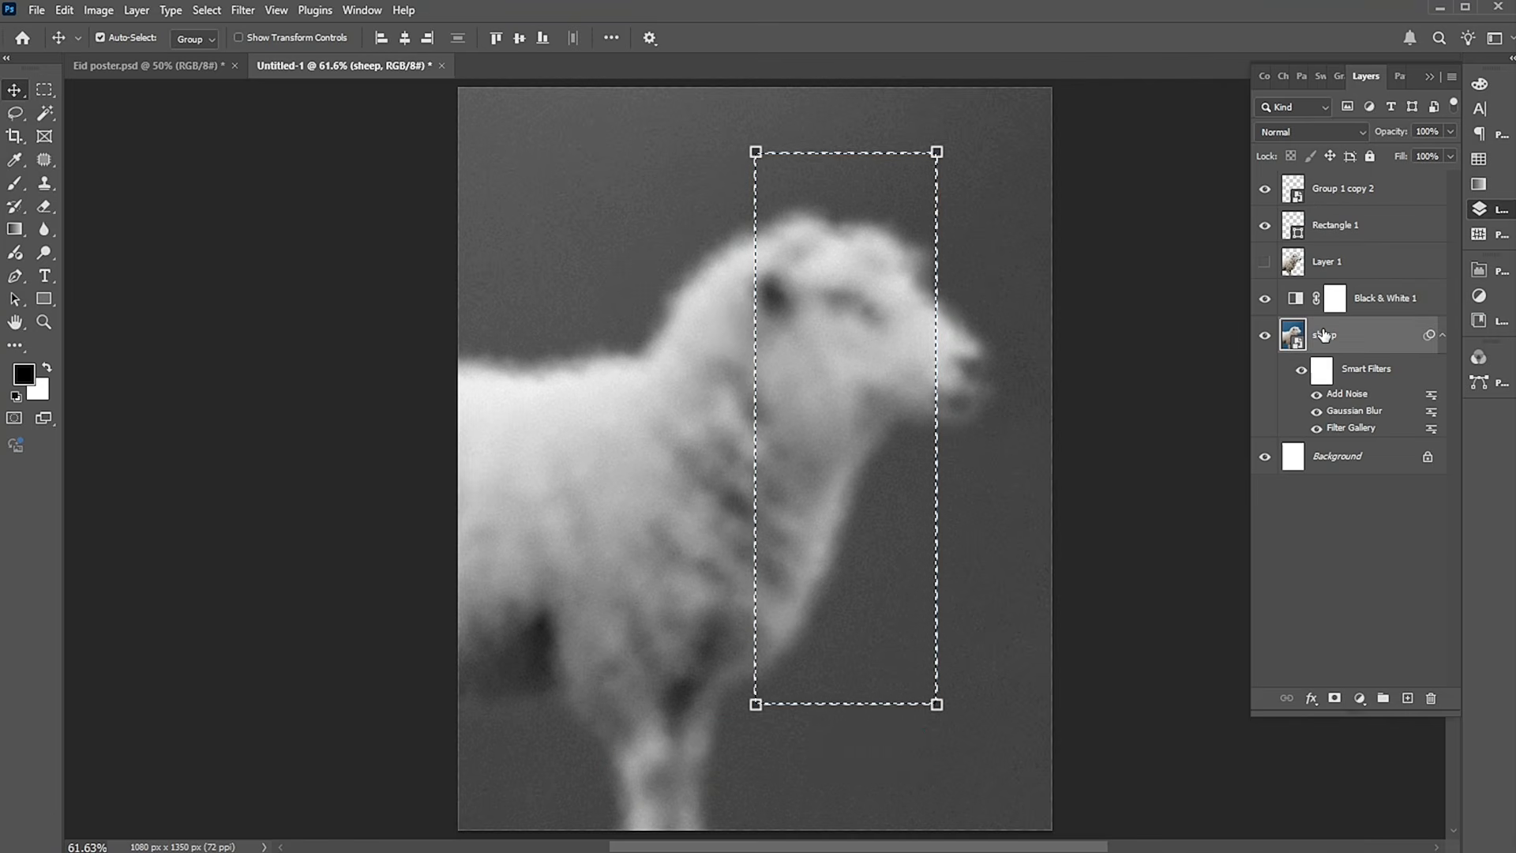
key(ctrl+j)
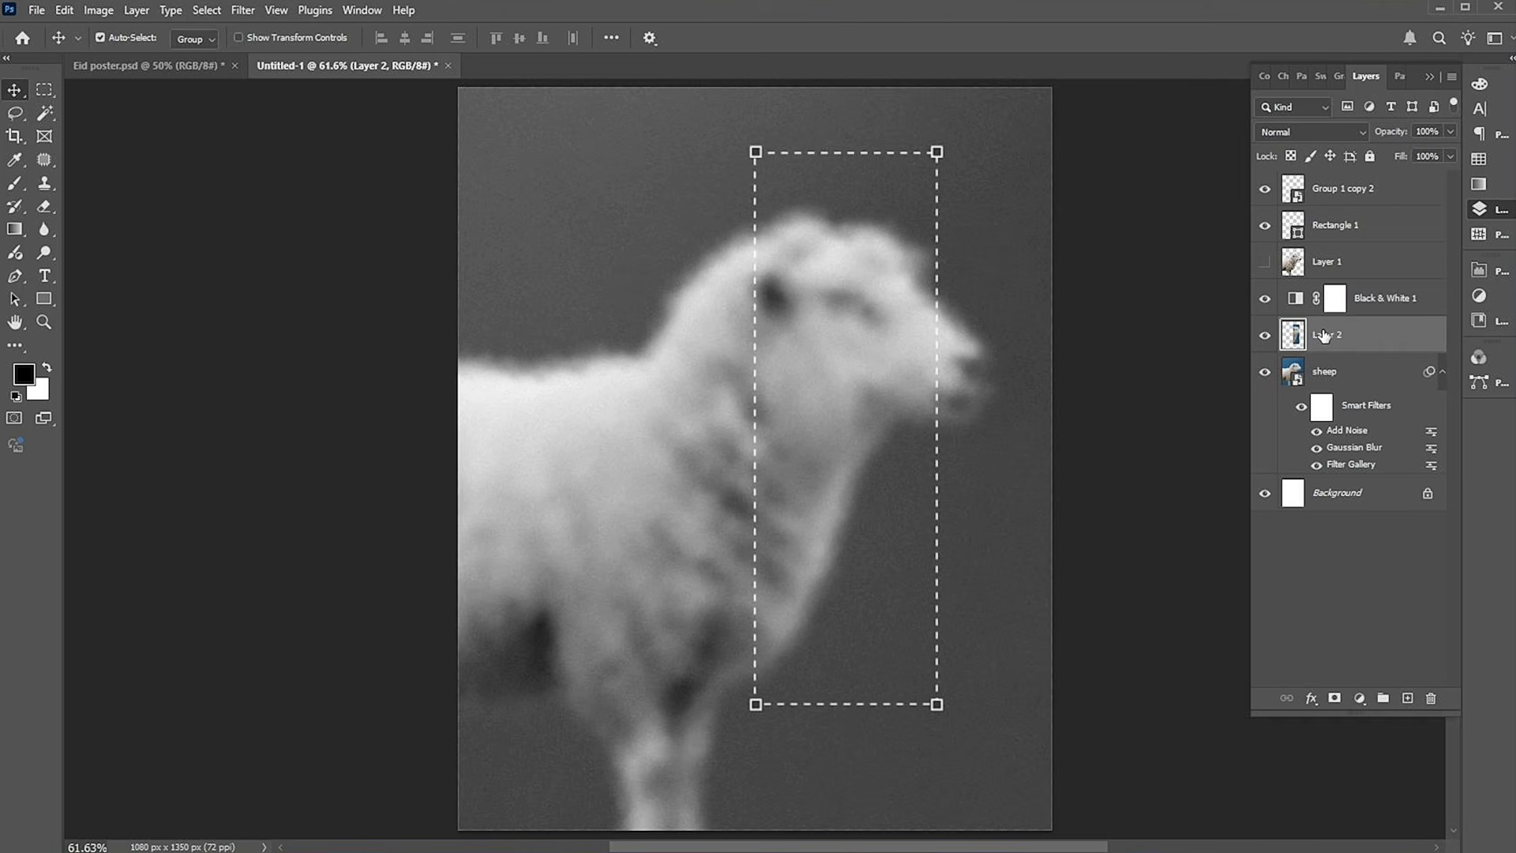
drag(1327, 338, 1322, 290)
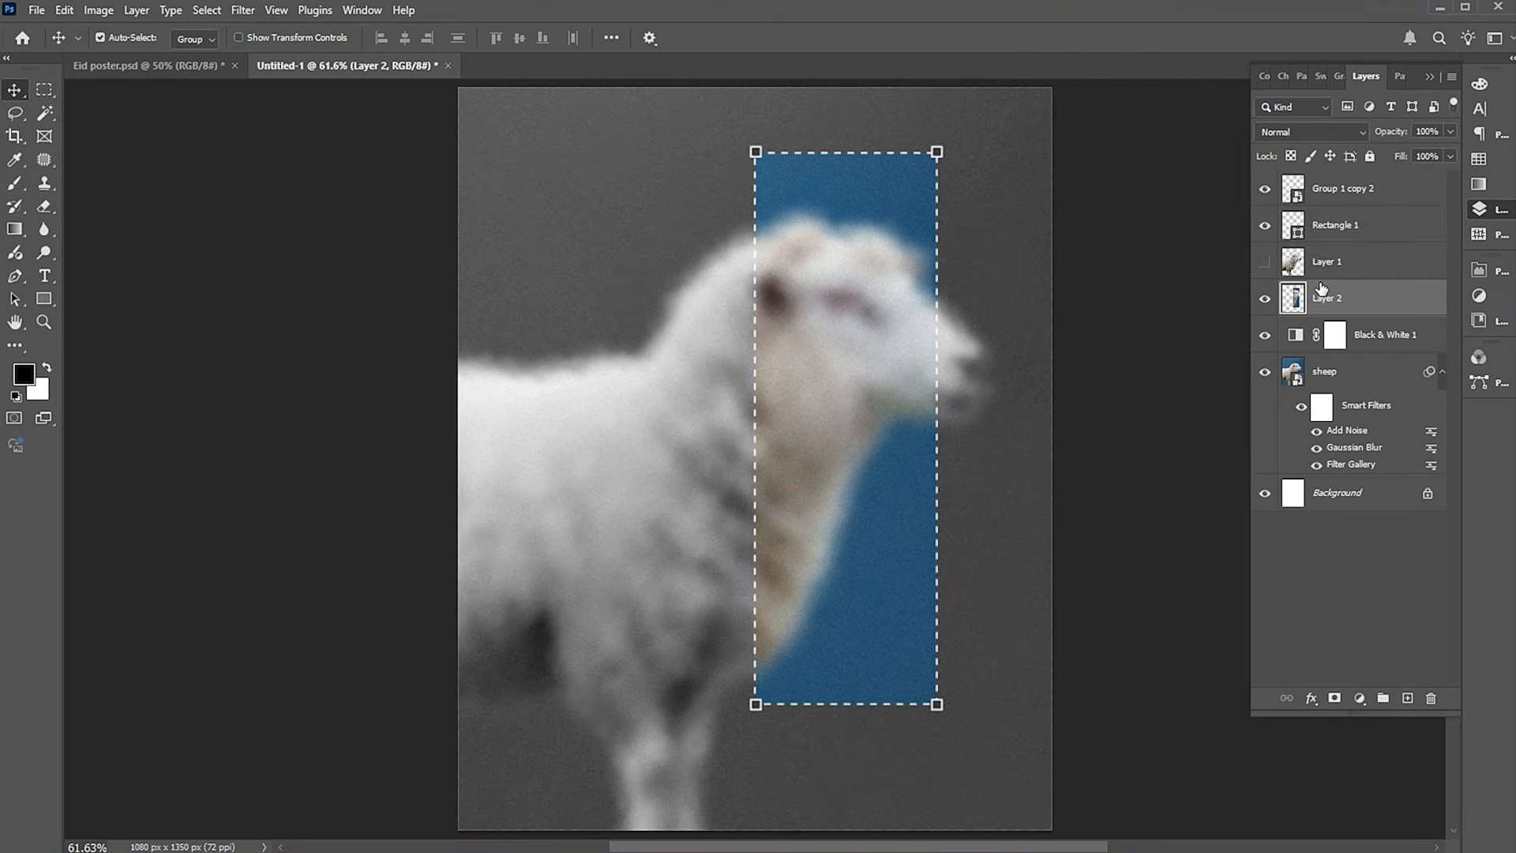
Show the sharp sheep cutout on Layer 1 and add a layer mask to it.
click(1265, 263)
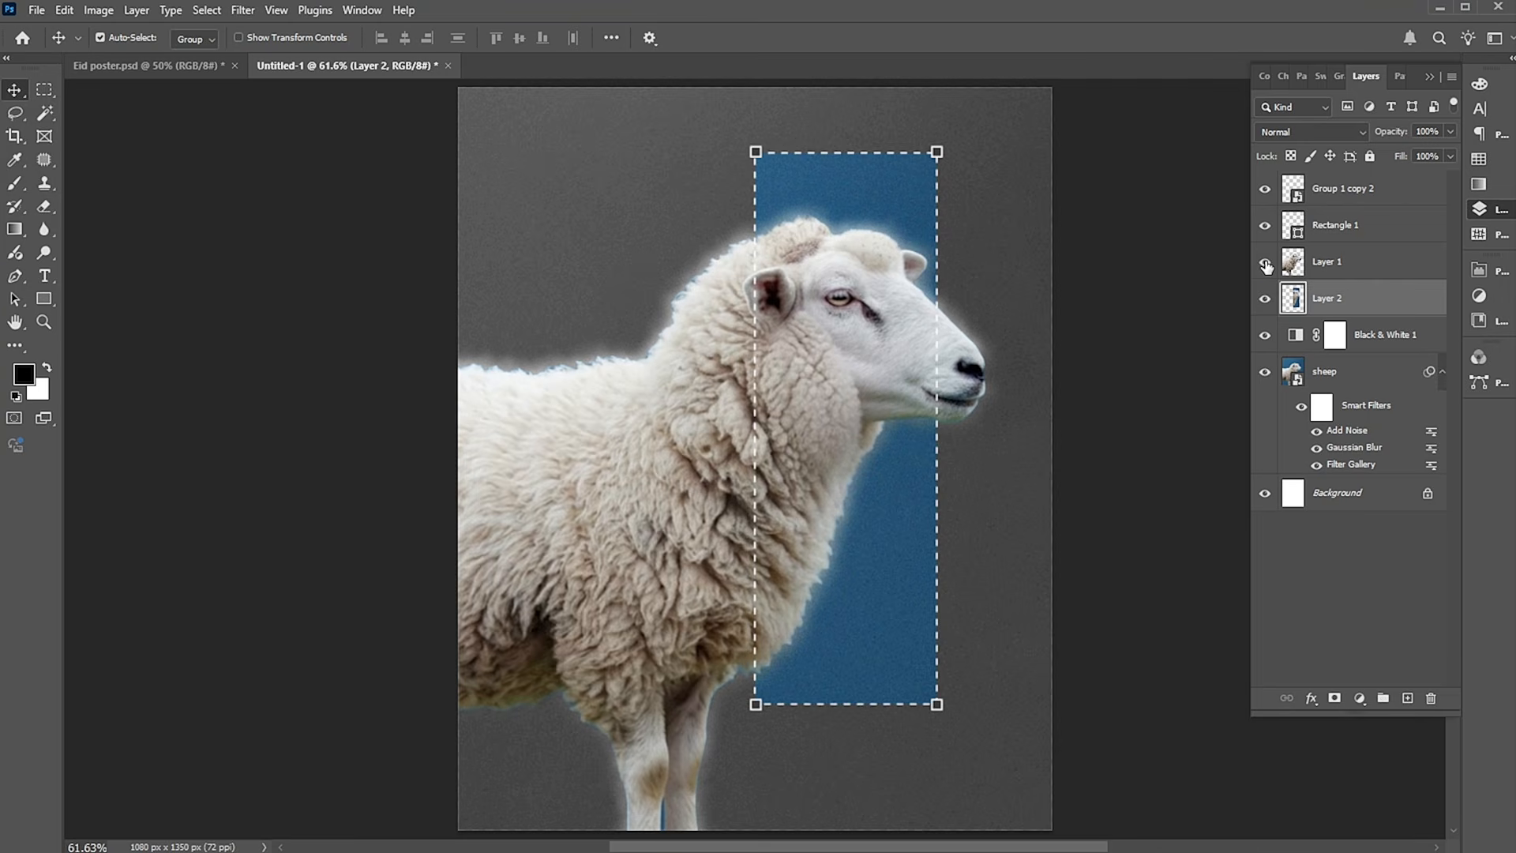
click(1360, 274)
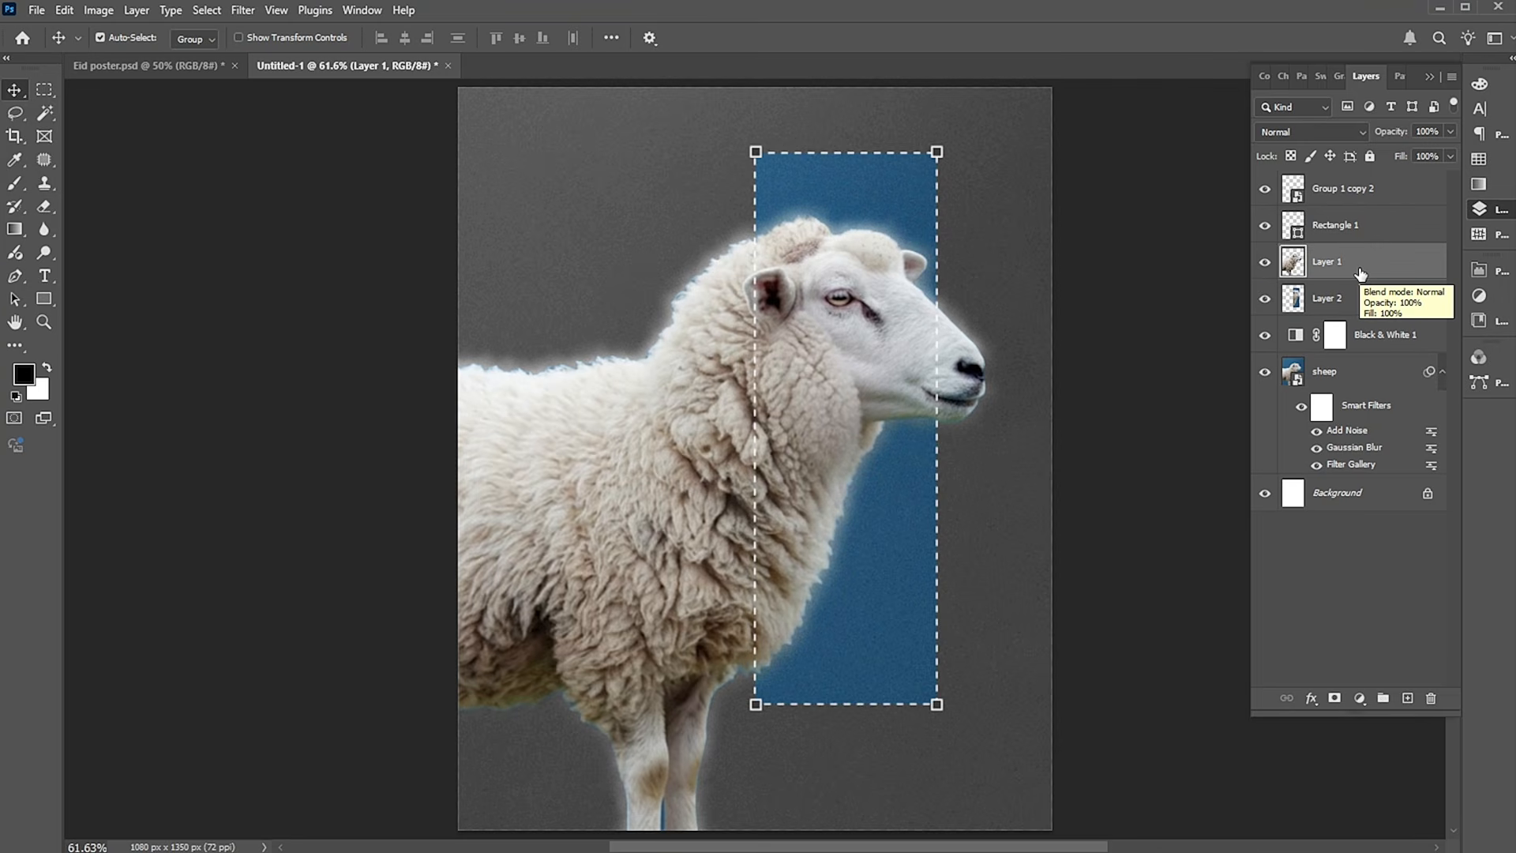
click(1335, 700)
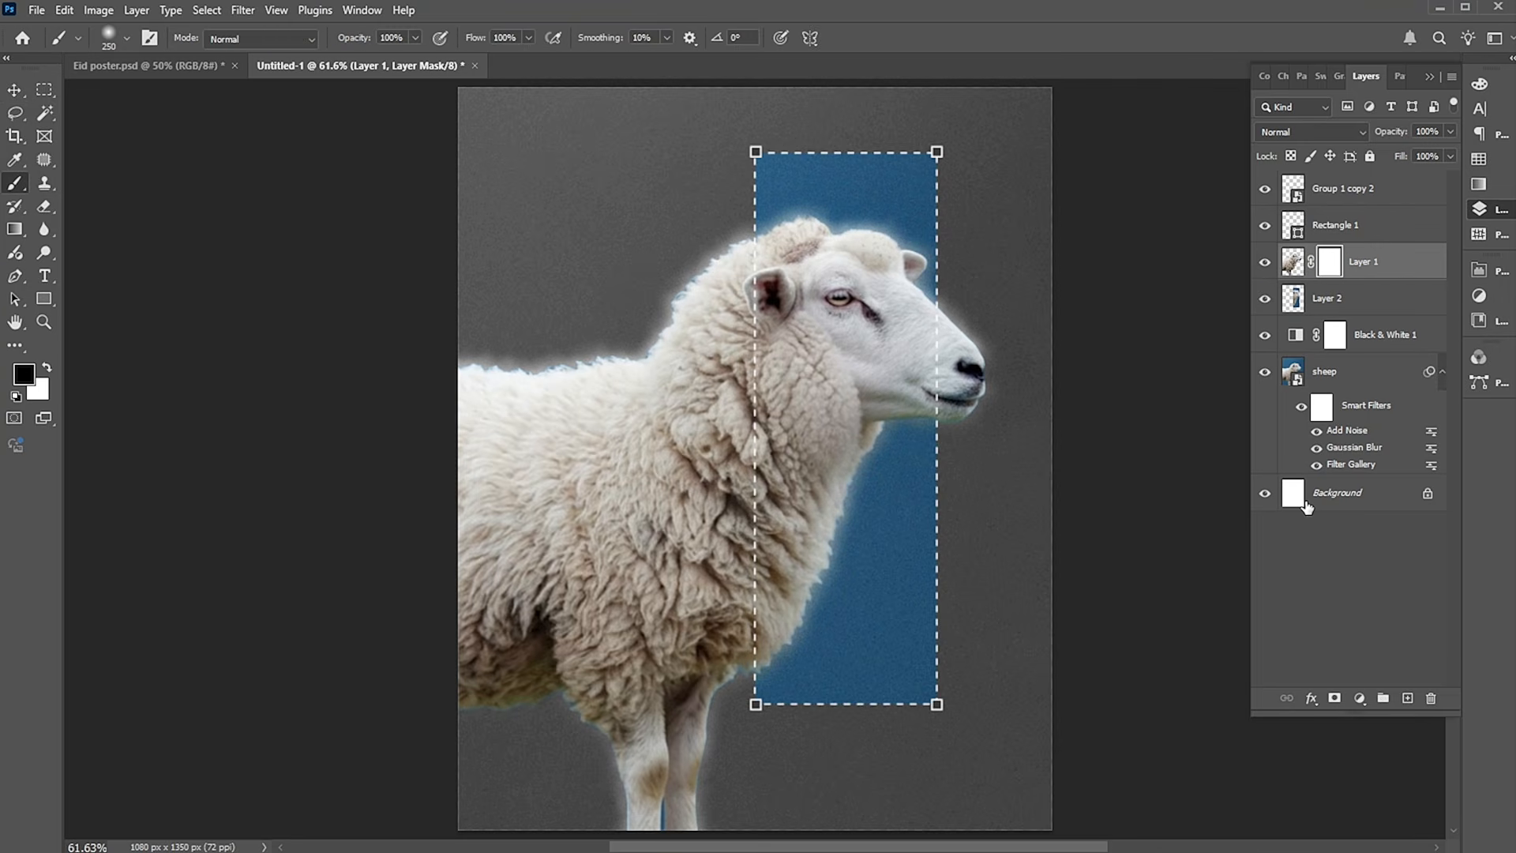
Select everything outside the dashed rectangle, paint black on Layer 1's mask over the sheep's body left of the frame, and deselect.
key(b)
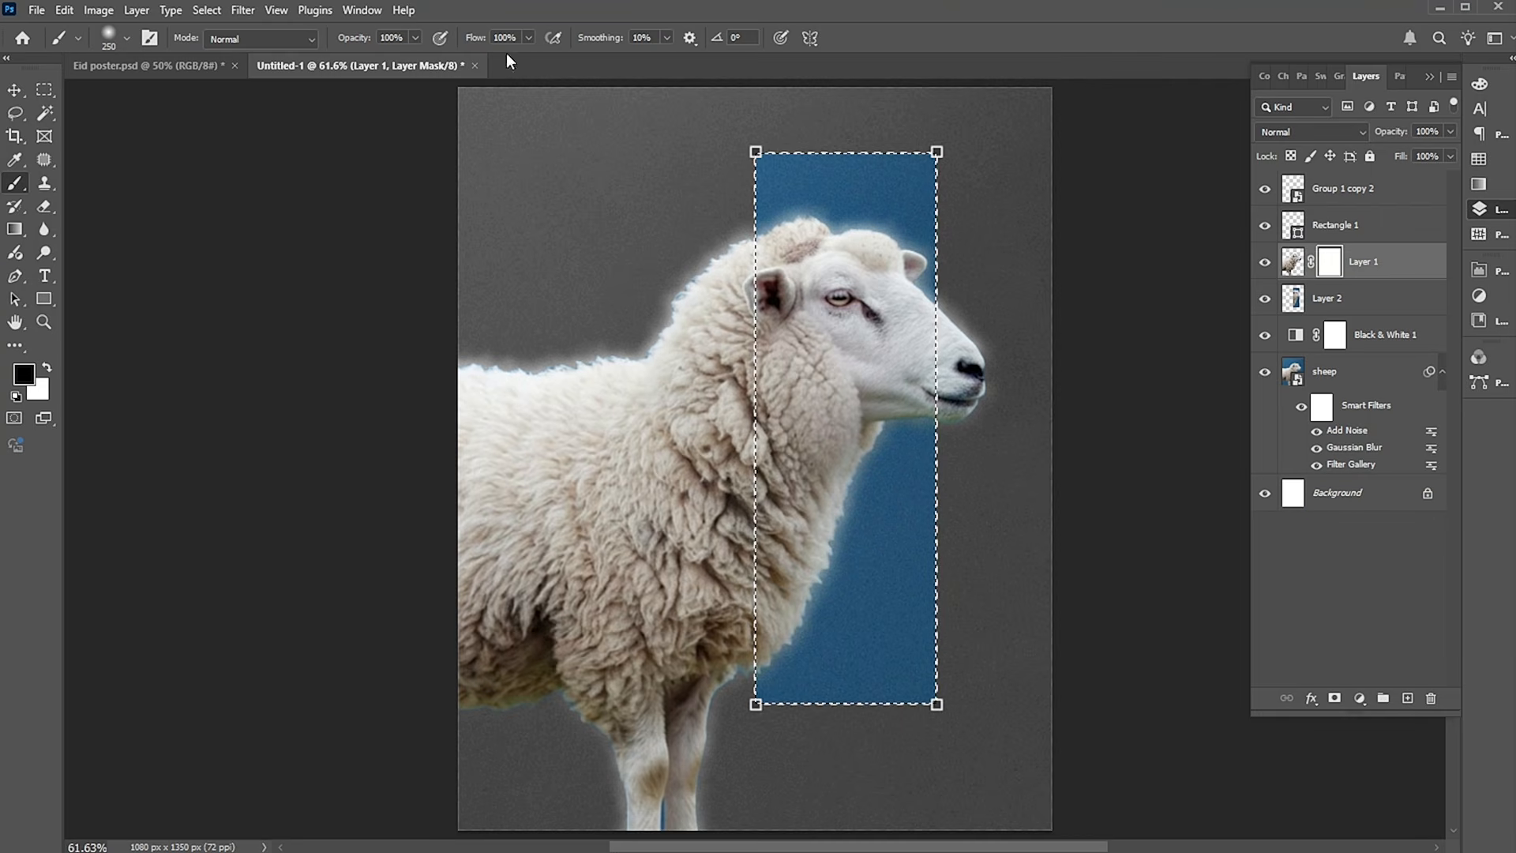
click(200, 11)
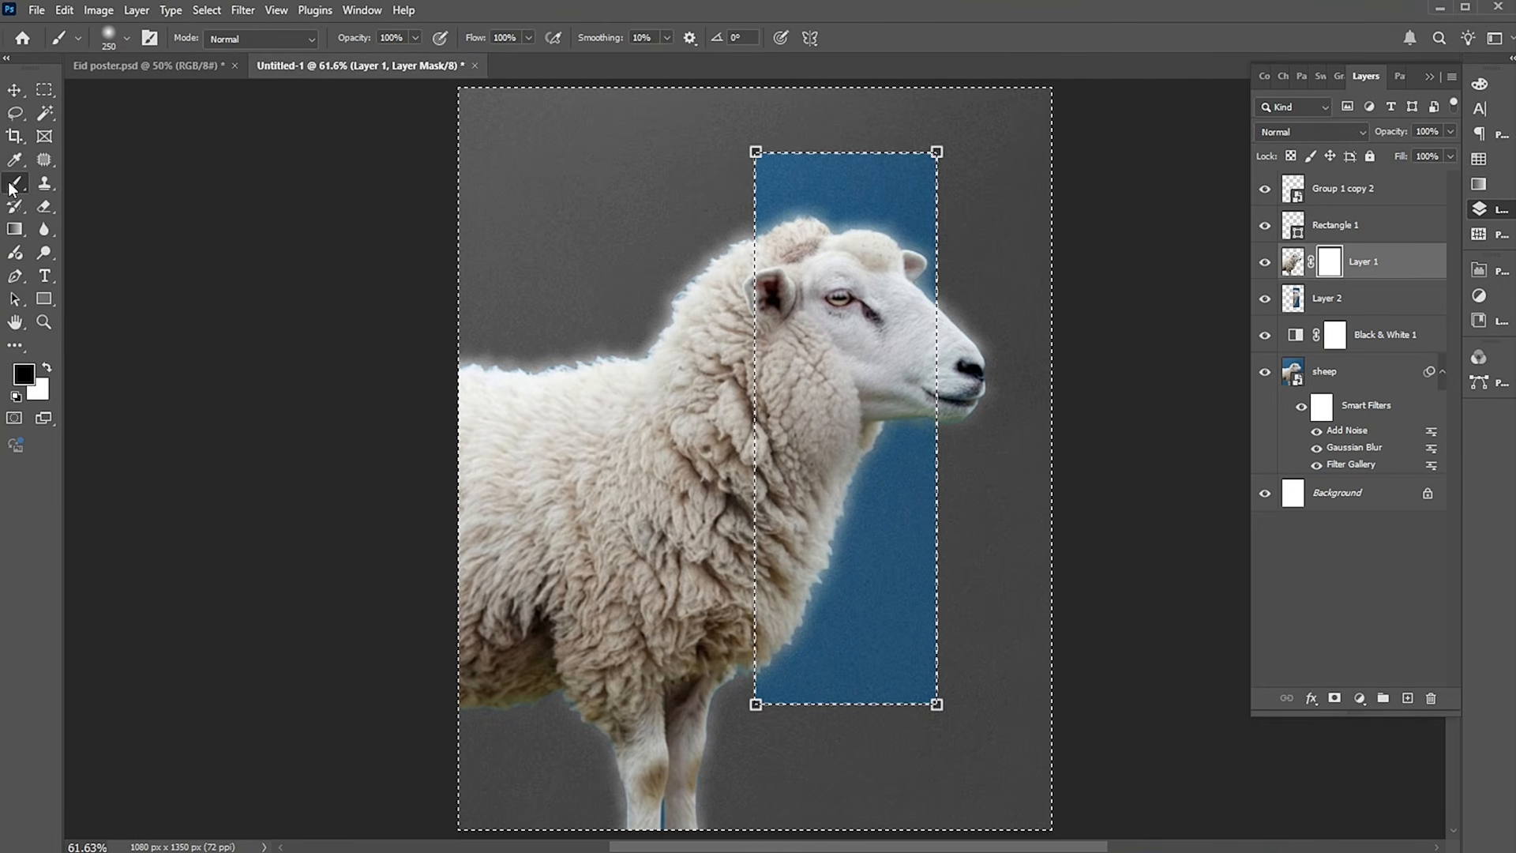
mouse_move(667, 240)
mouse_down()
mouse_move(728, 230)
mouse_move(691, 619)
mouse_move(612, 849)
mouse_move(553, 538)
mouse_move(515, 745)
mouse_move(562, 609)
mouse_move(660, 814)
mouse_move(629, 785)
mouse_move(641, 832)
mouse_move(717, 338)
mouse_move(629, 569)
mouse_move(524, 342)
mouse_move(711, 297)
mouse_move(711, 237)
mouse_up()
key(bracketright)
key(bracketright)
key(bracketright)
key(bracketright)
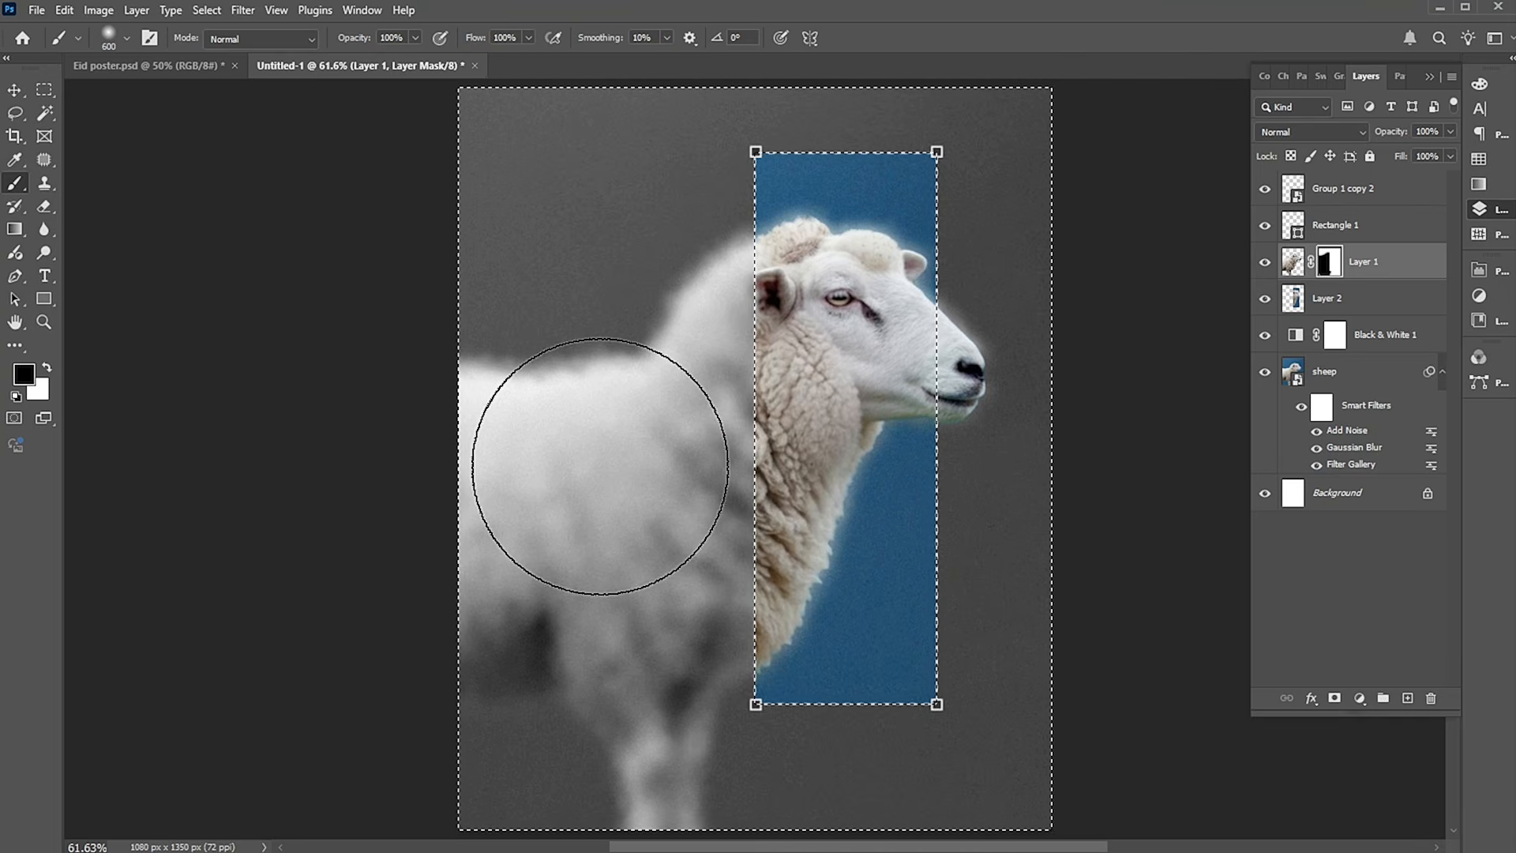
key(m)
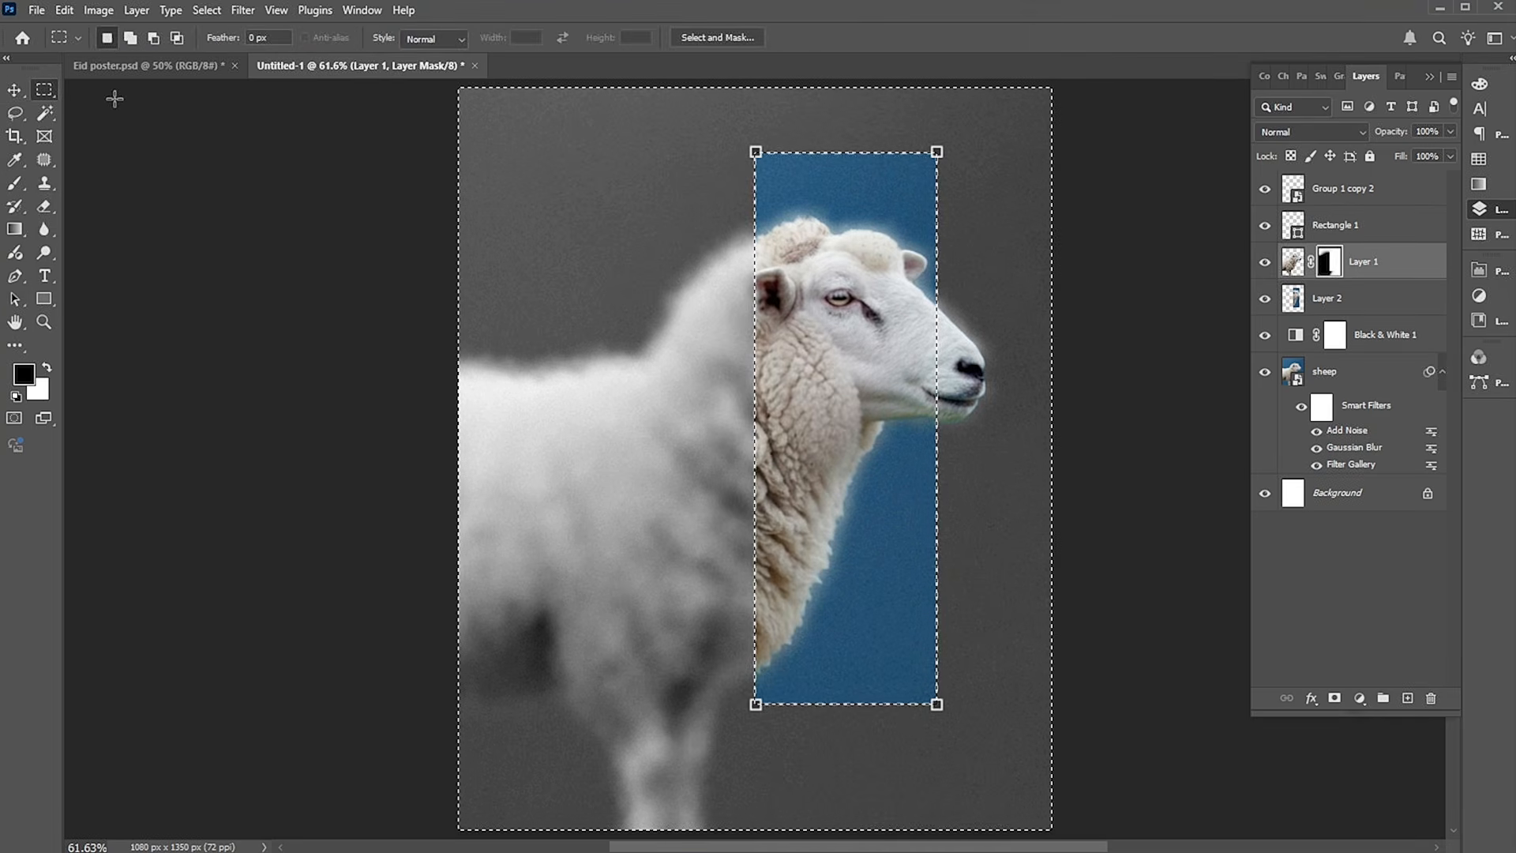
right_click(868, 222)
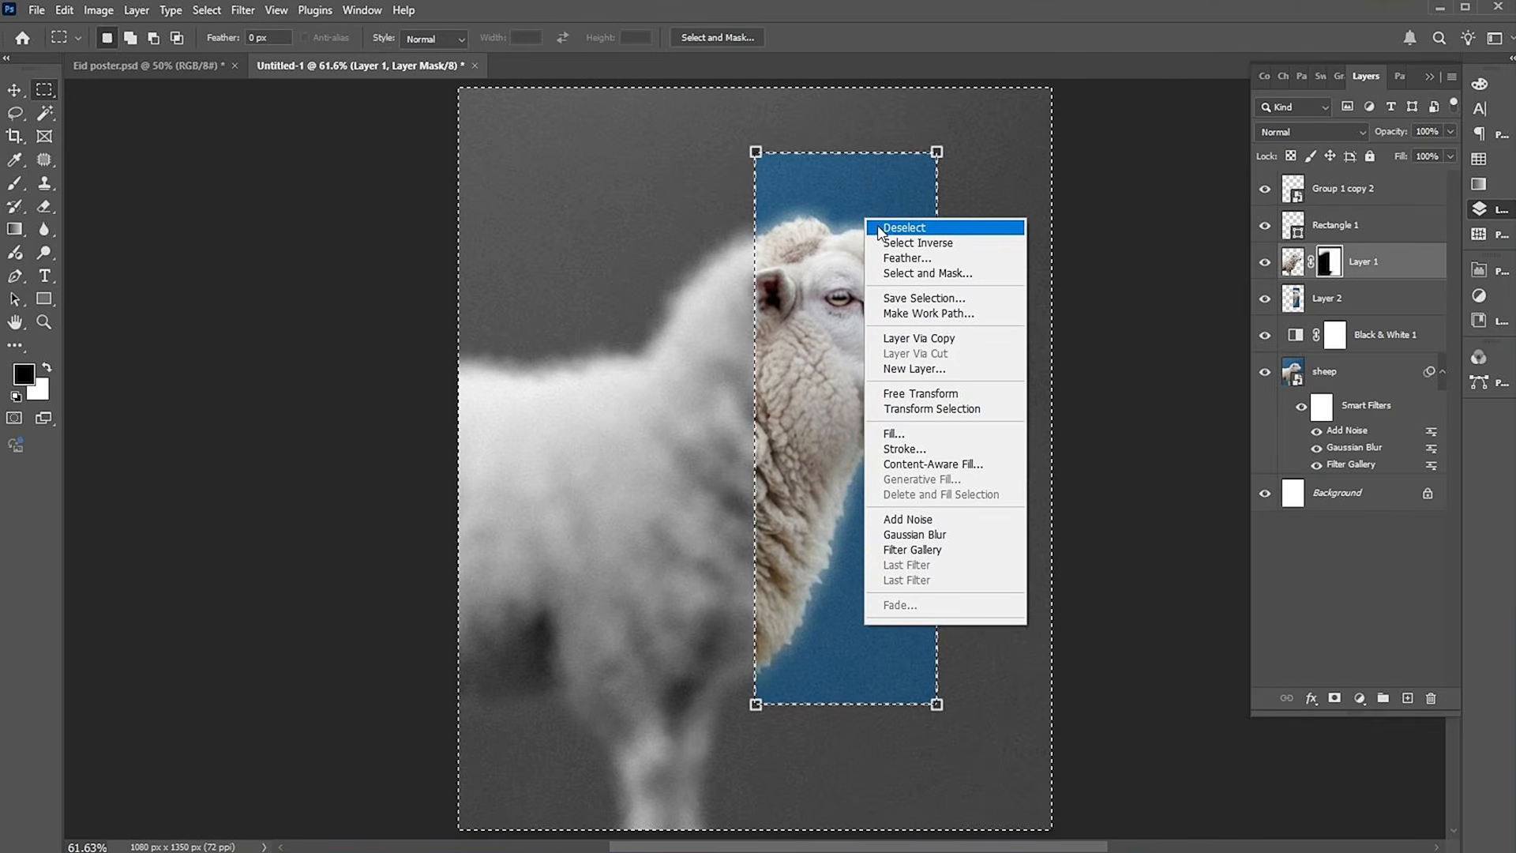
click(878, 227)
key(v)
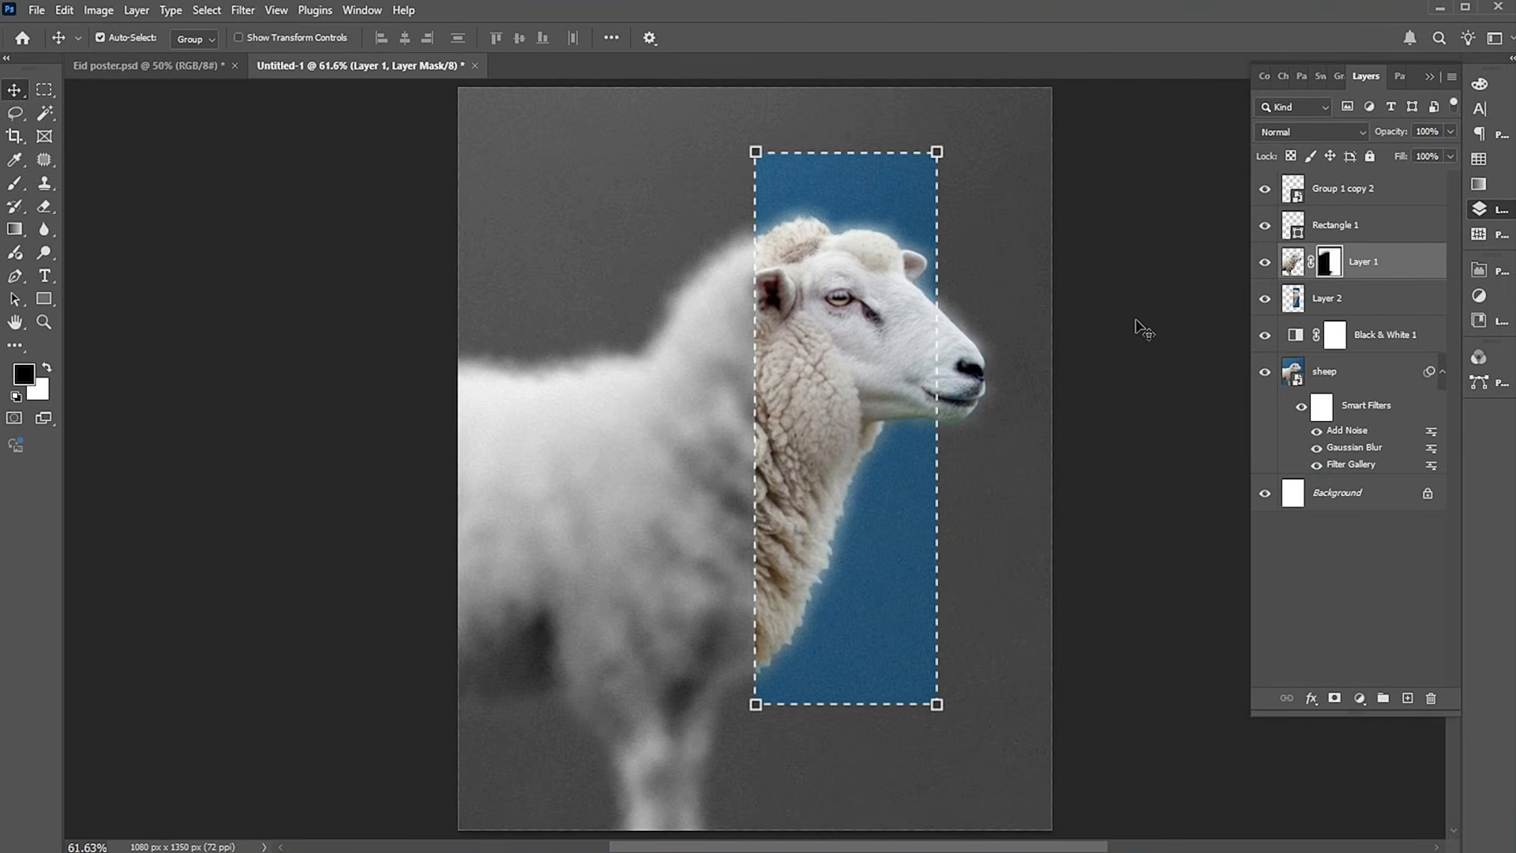
Mask the dashed rectangle layer and paint out its line where it crosses the sheep's muzzle, using a black 125 px brush.
click(1334, 222)
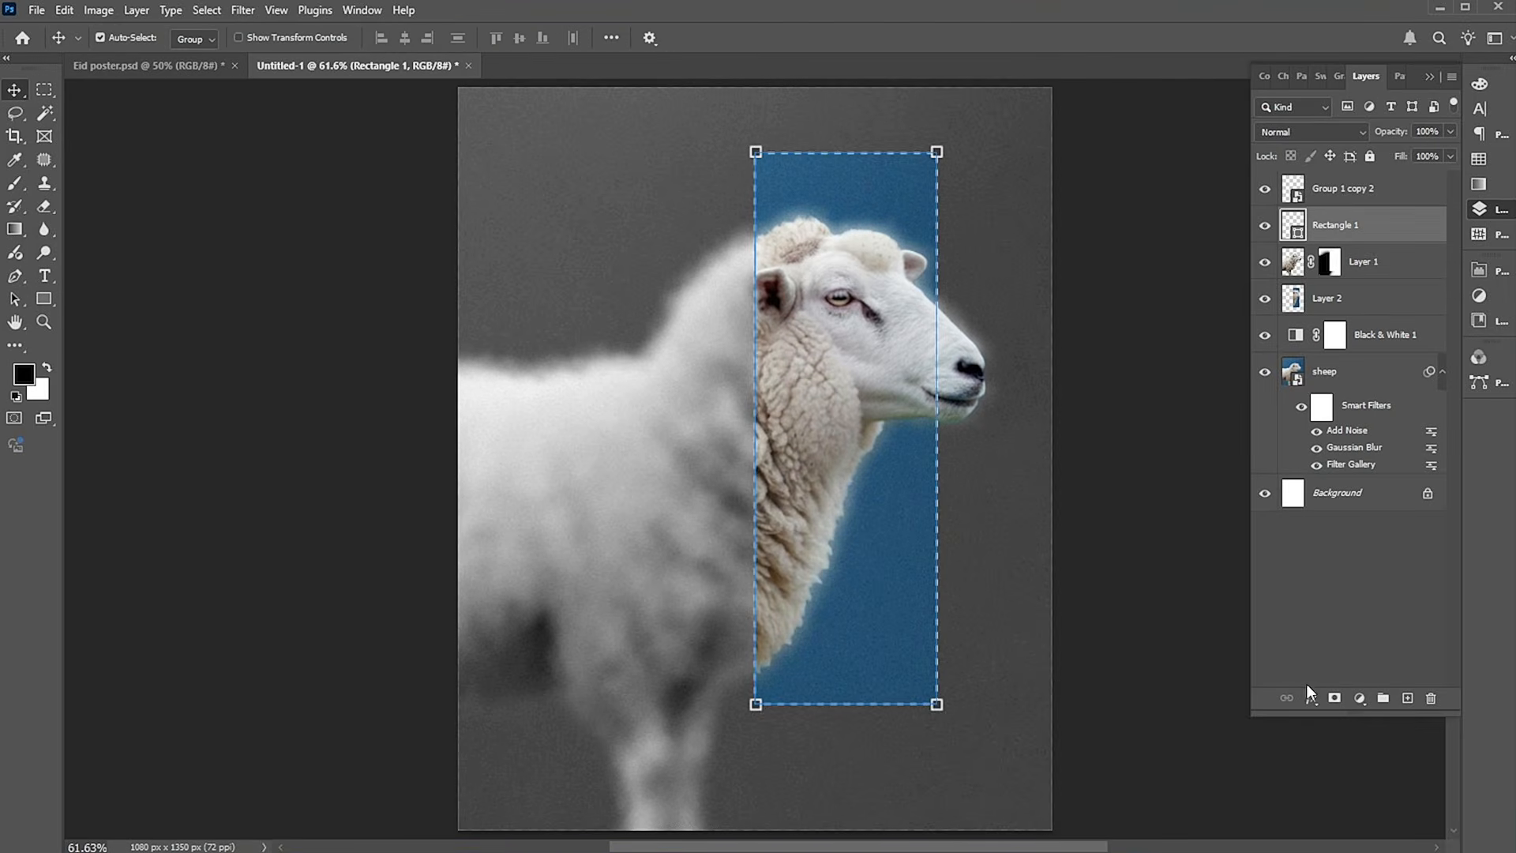
click(1333, 699)
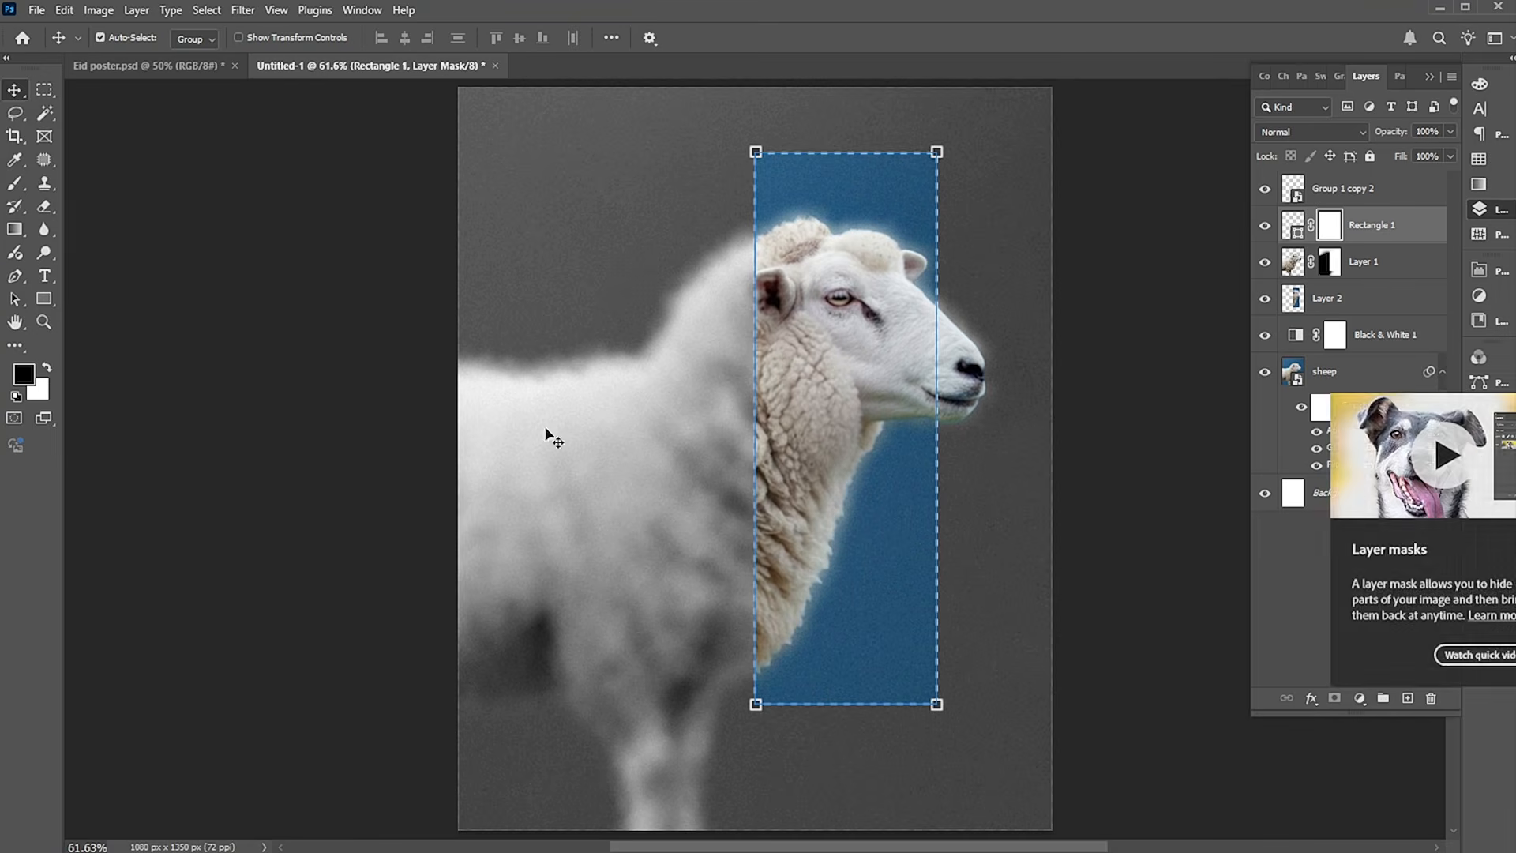
click(15, 182)
key(bracketleft)
key(bracketleft)
key(bracketleft)
key(bracketleft)
key(bracketleft)
key(bracketleft)
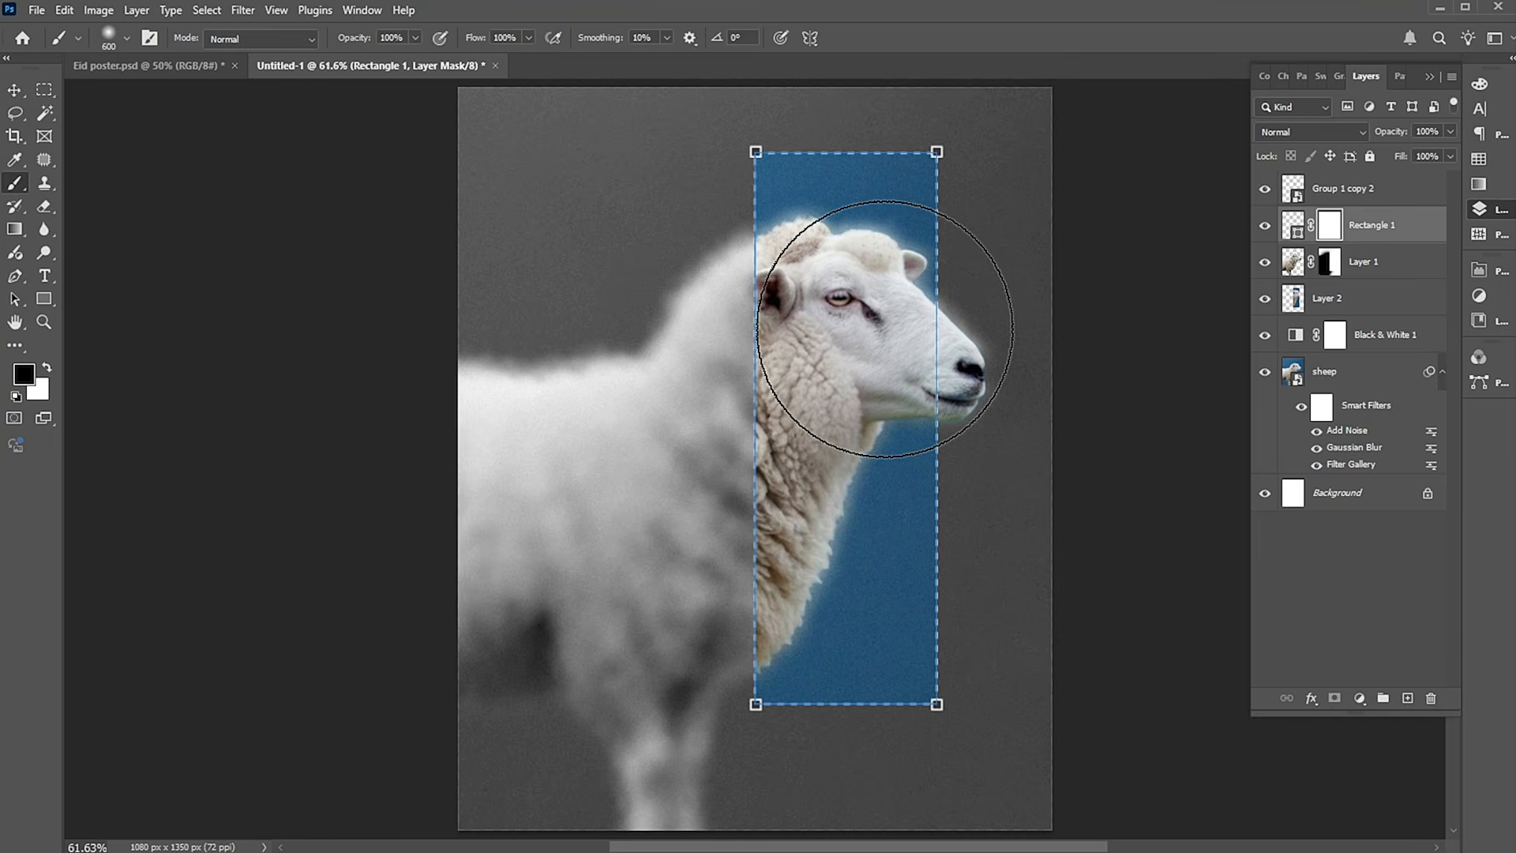
key(bracketleft)
key(bracketleft)
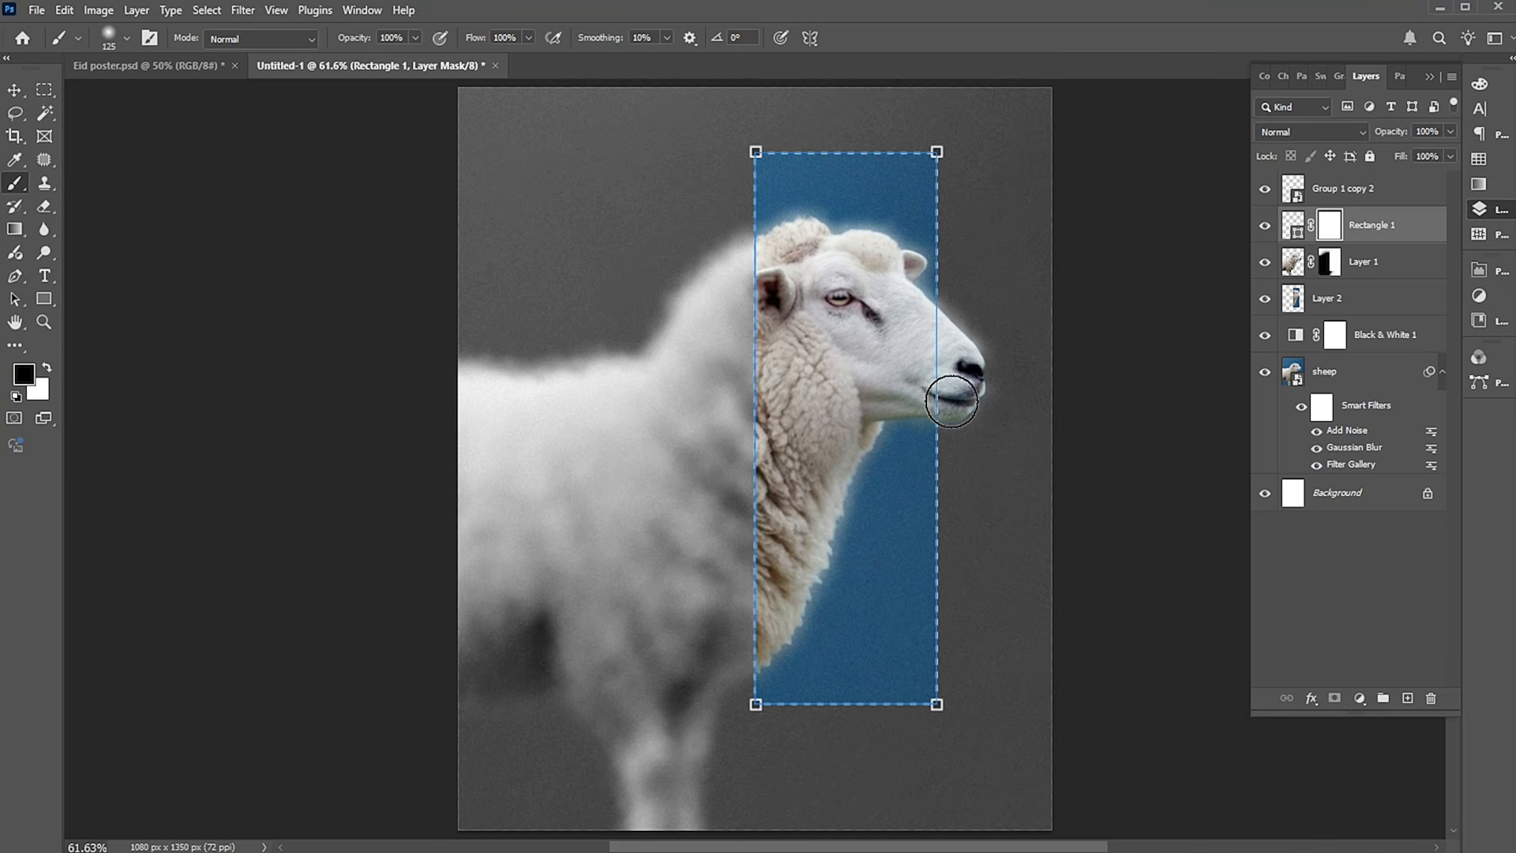
mouse_move(934, 403)
mouse_down()
mouse_move(925, 330)
mouse_move(946, 358)
mouse_up()
key(v)
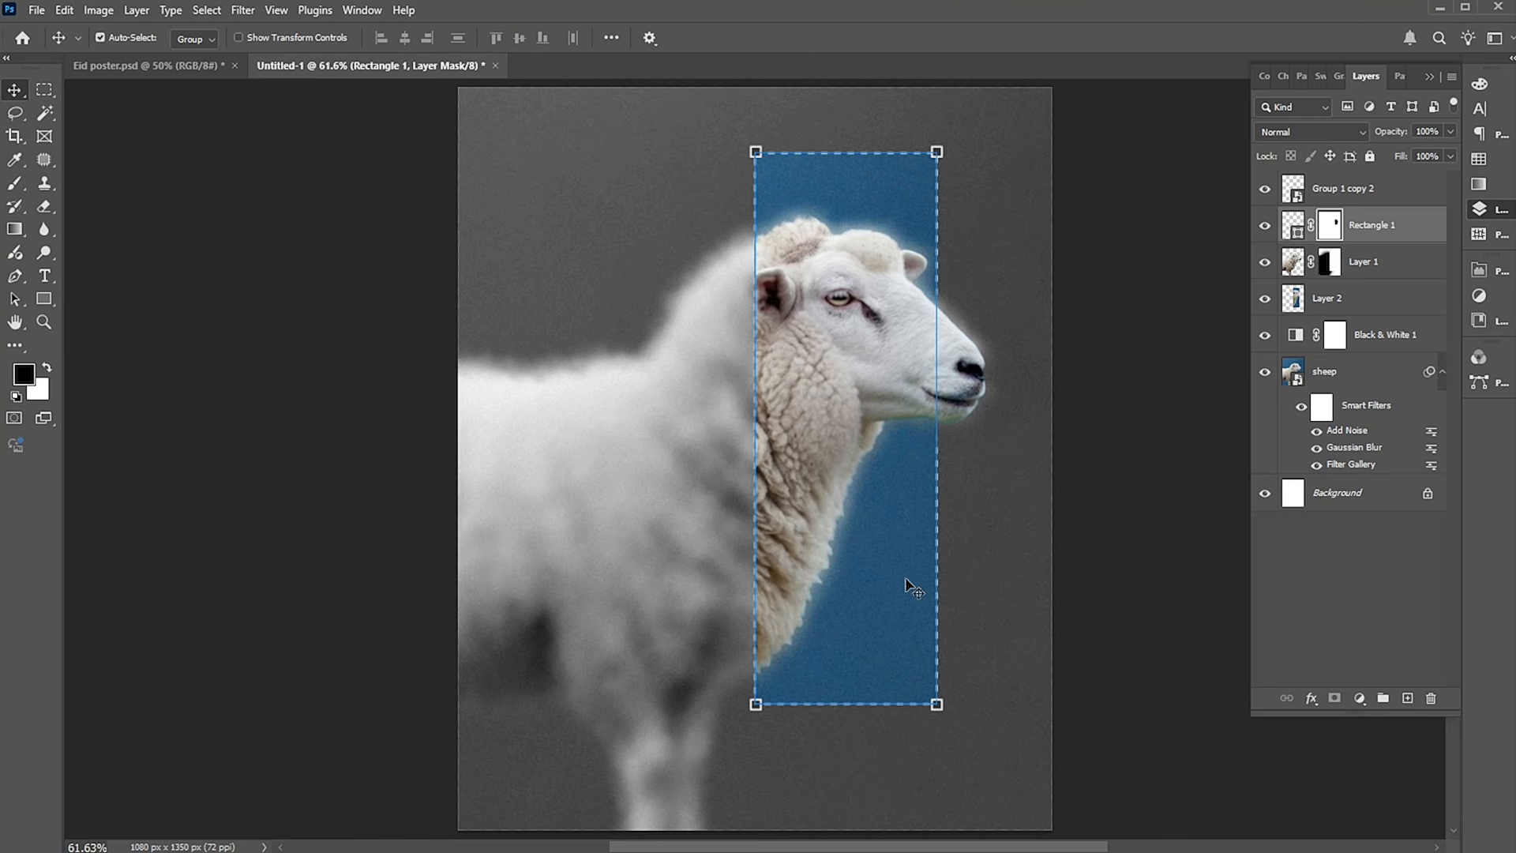
Place Tools.png as an embedded image over the frame's left edge and move its layer to the top of the stack.
click(616, 508)
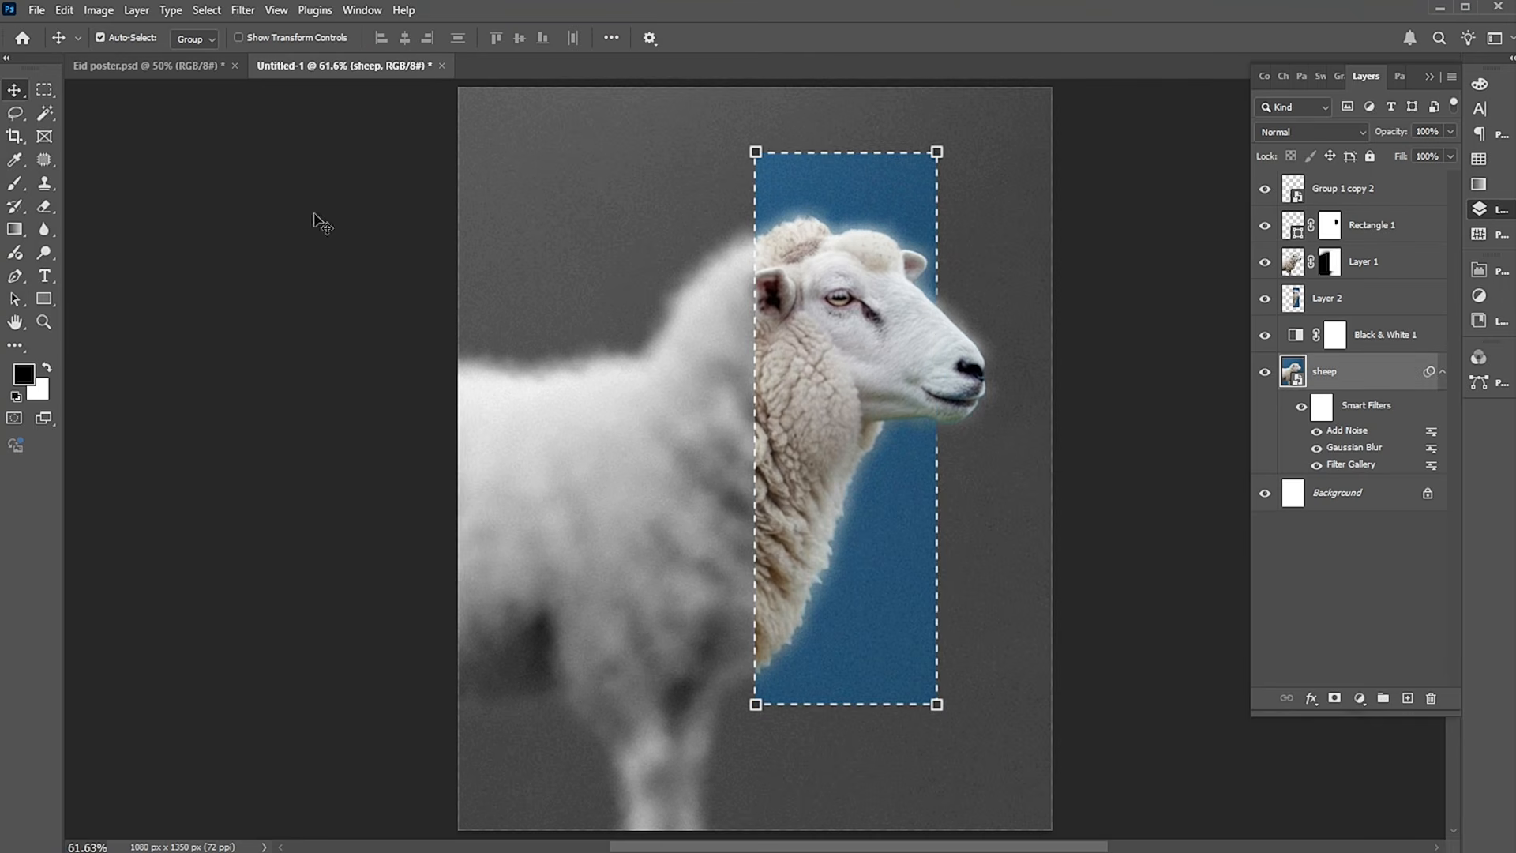
click(39, 11)
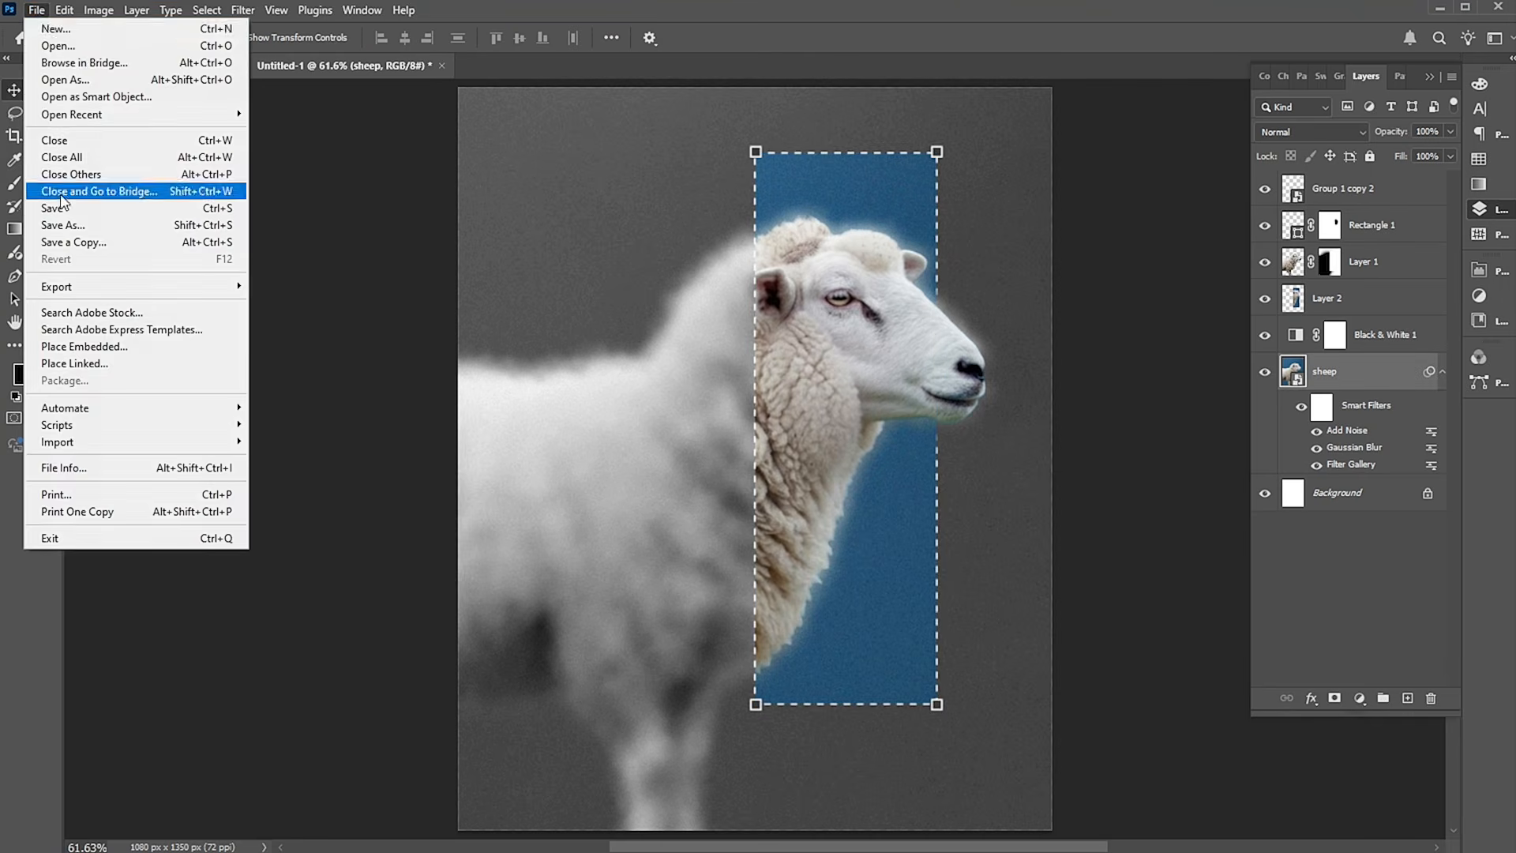
click(63, 346)
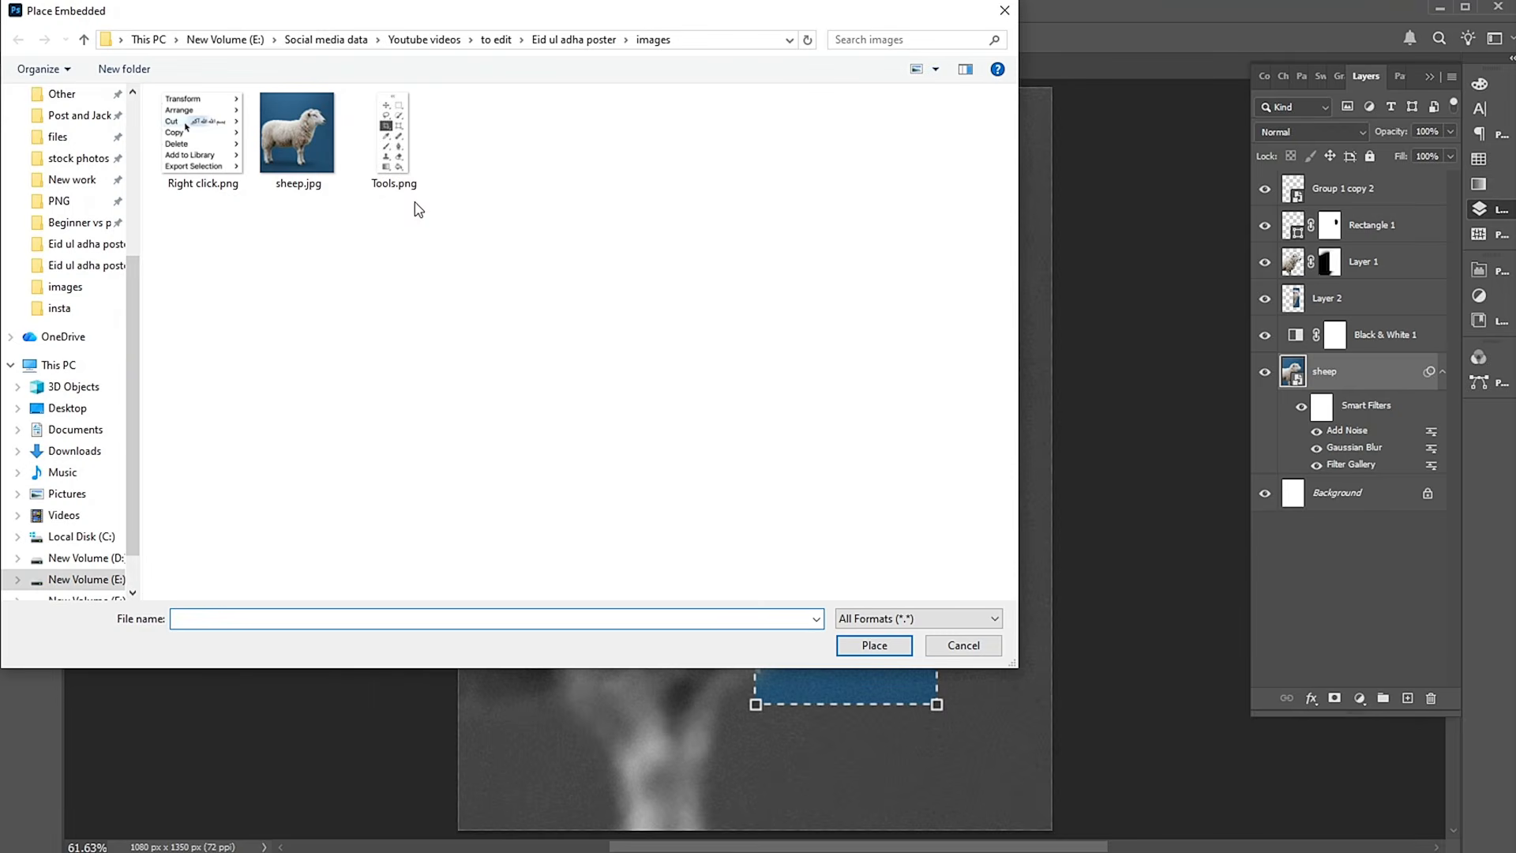
click(400, 167)
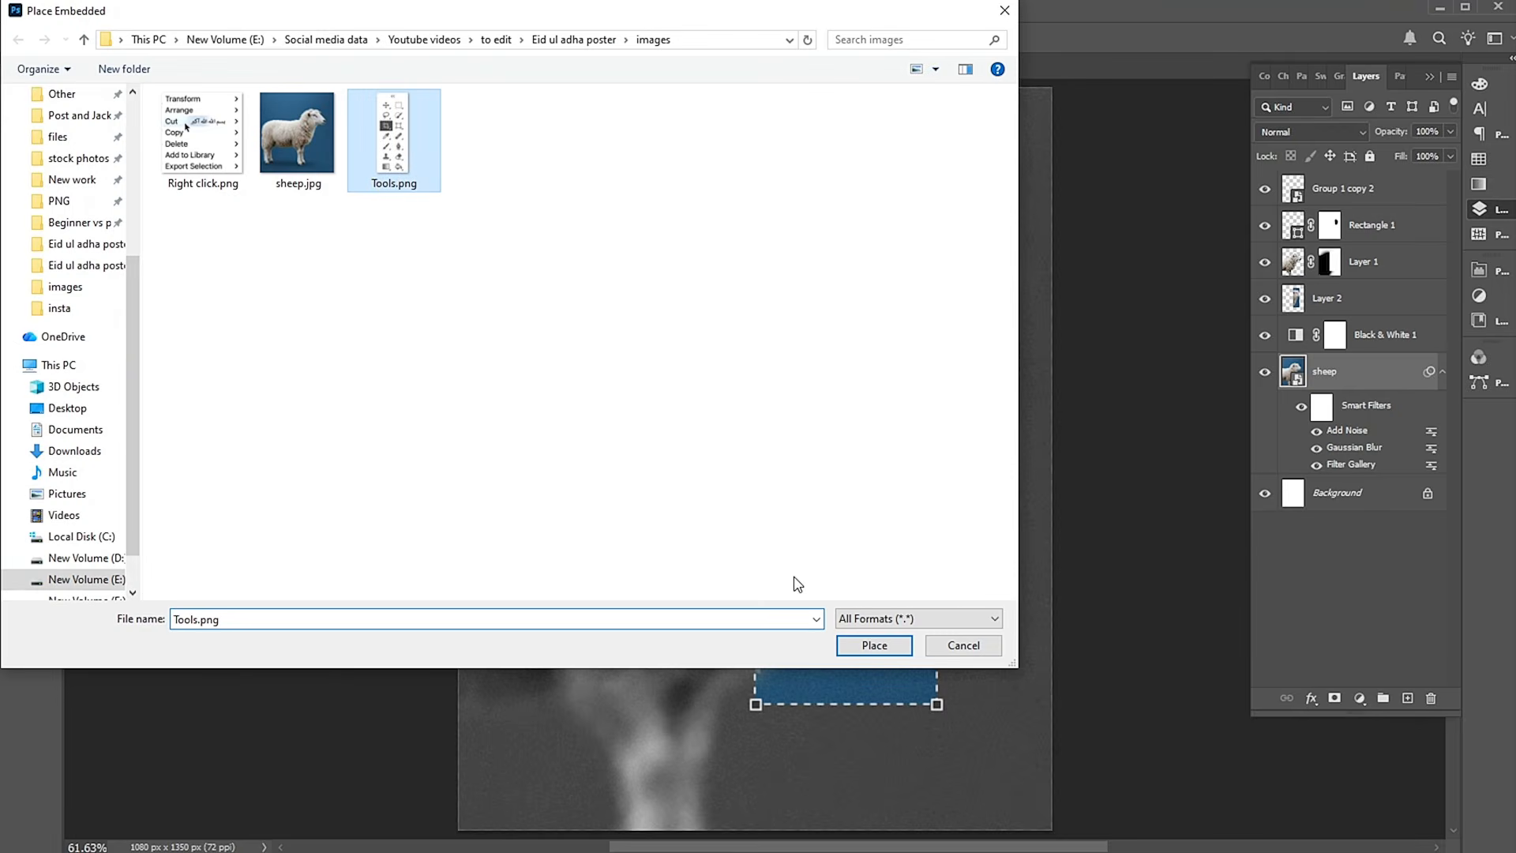
click(874, 647)
drag(815, 301, 805, 319)
key(Return)
drag(1340, 370, 1324, 159)
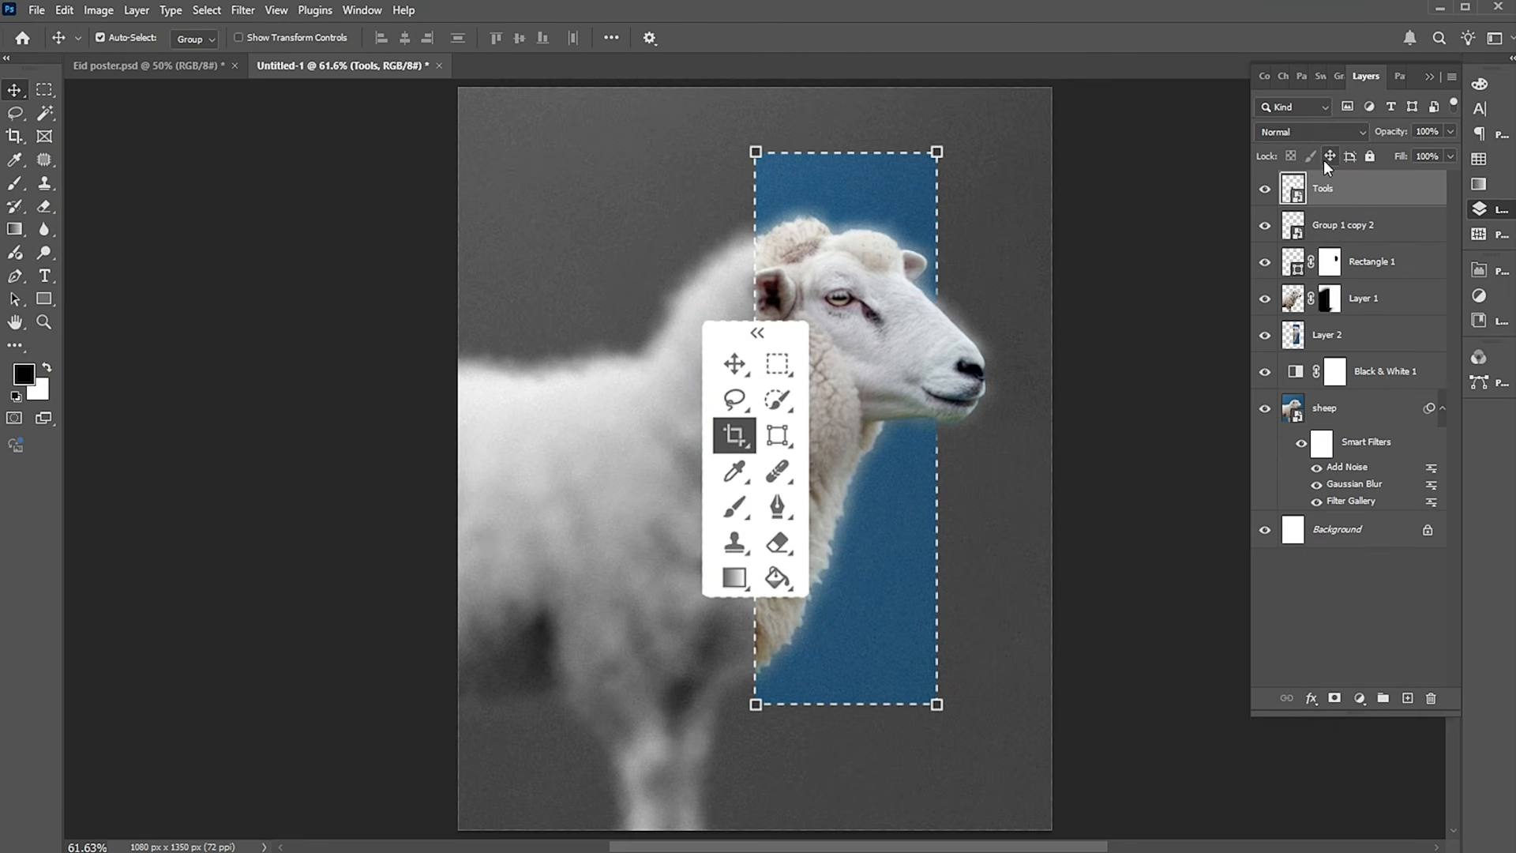
Scale the Tools image down around its center to about 123 x 320 px.
key(ctrl+t)
drag(809, 321, 775, 458)
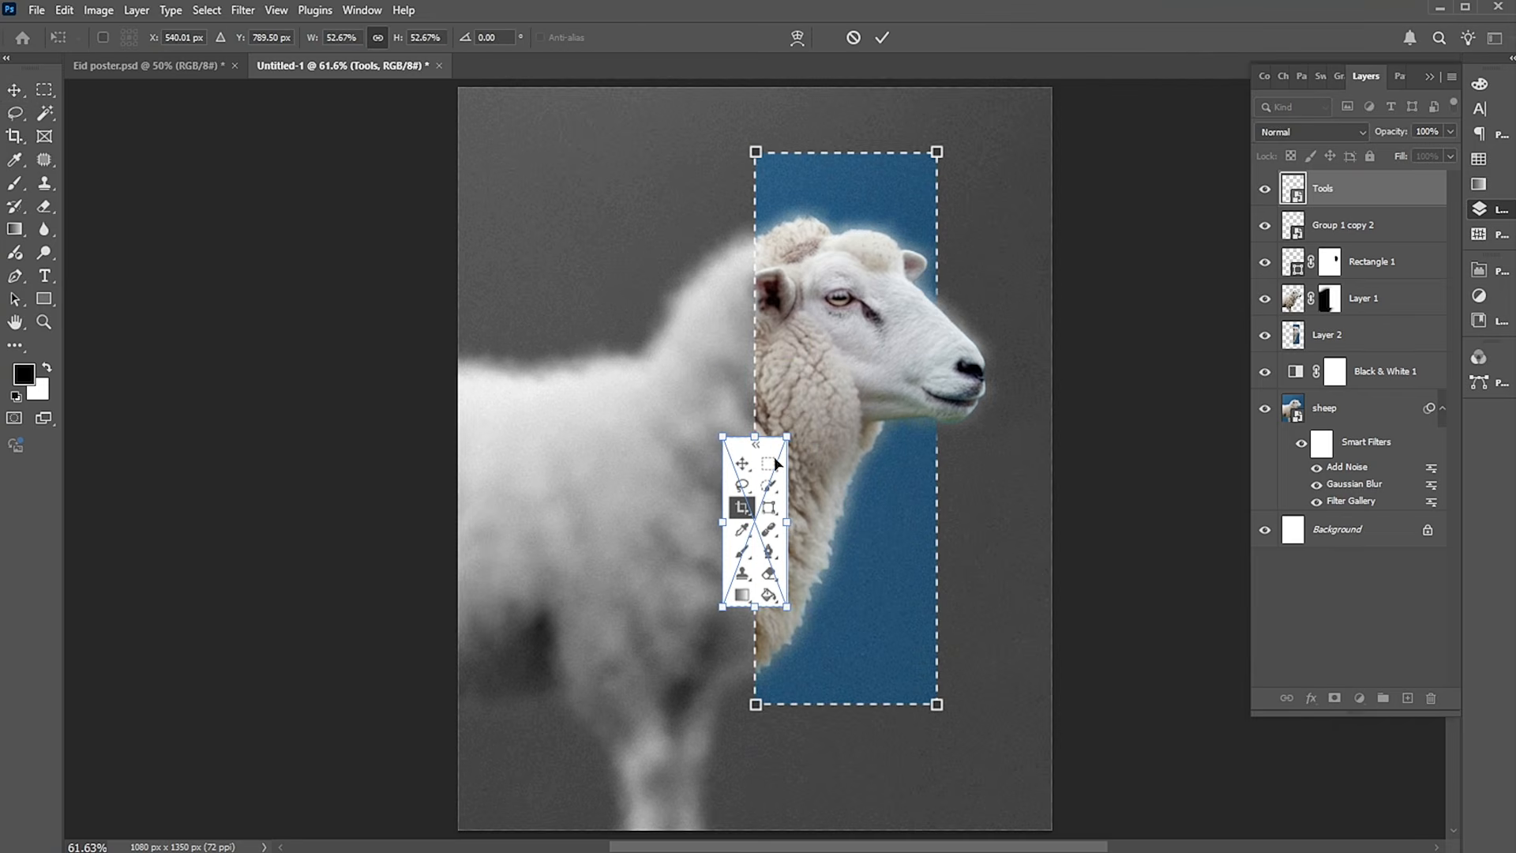
click(786, 436)
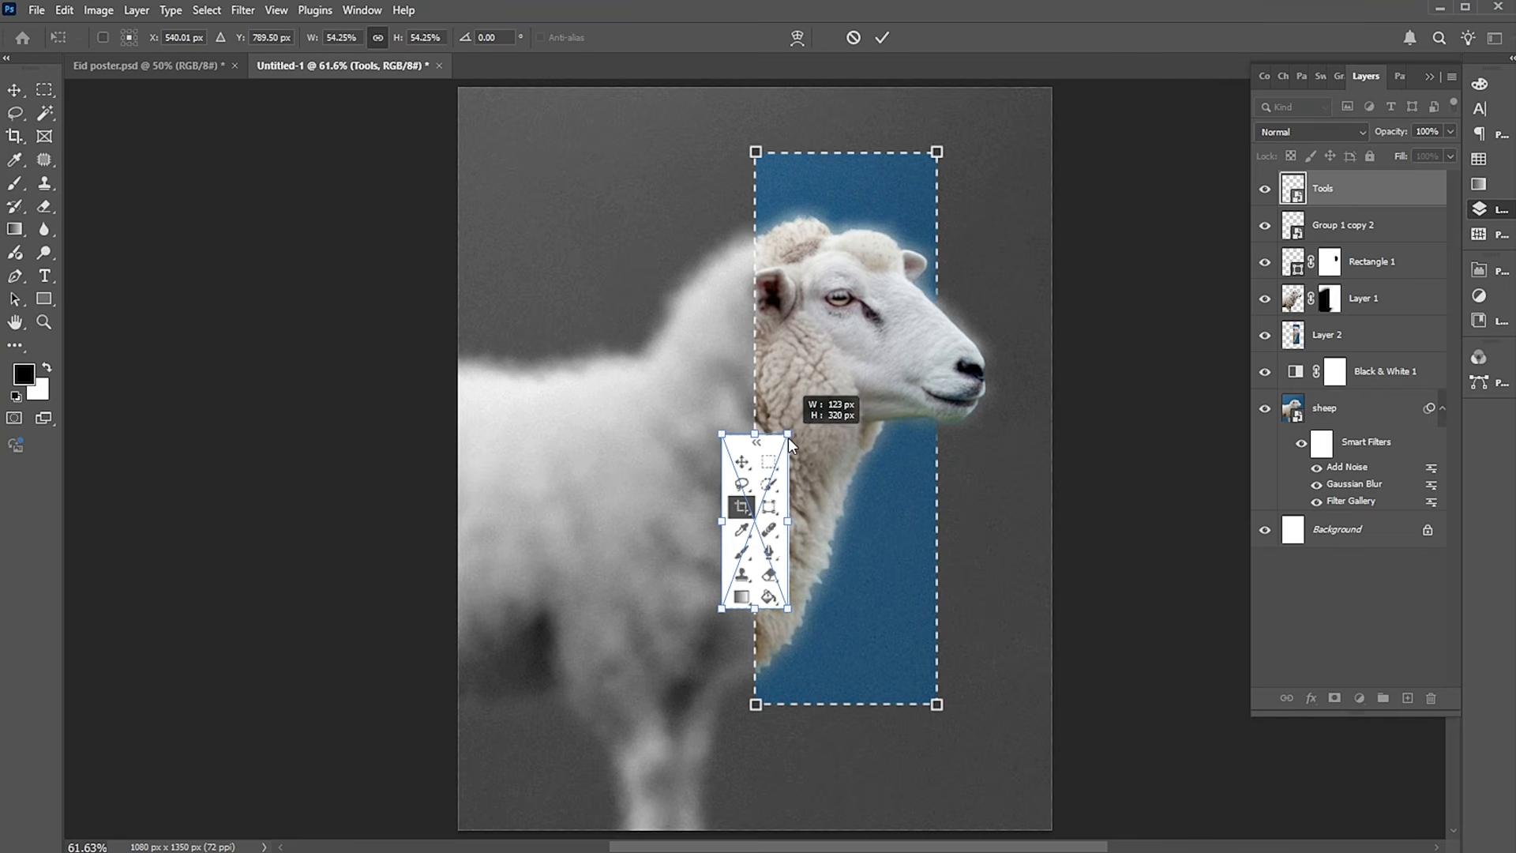
key(Return)
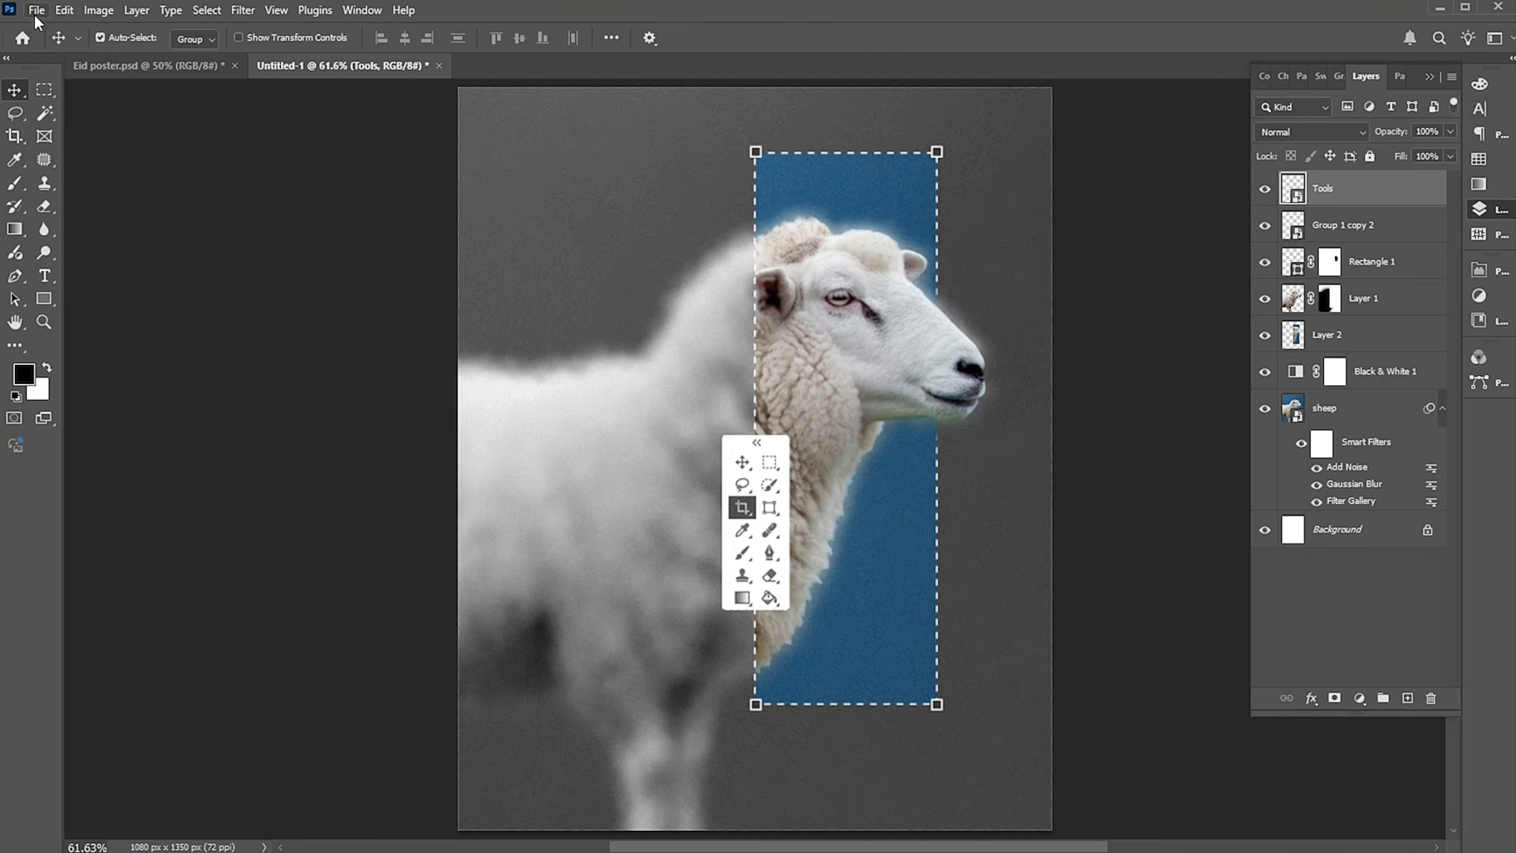
Place Right click.png as an embedded image, scale it down, and position it over the dashed frame's lower-right corner.
click(35, 12)
click(69, 346)
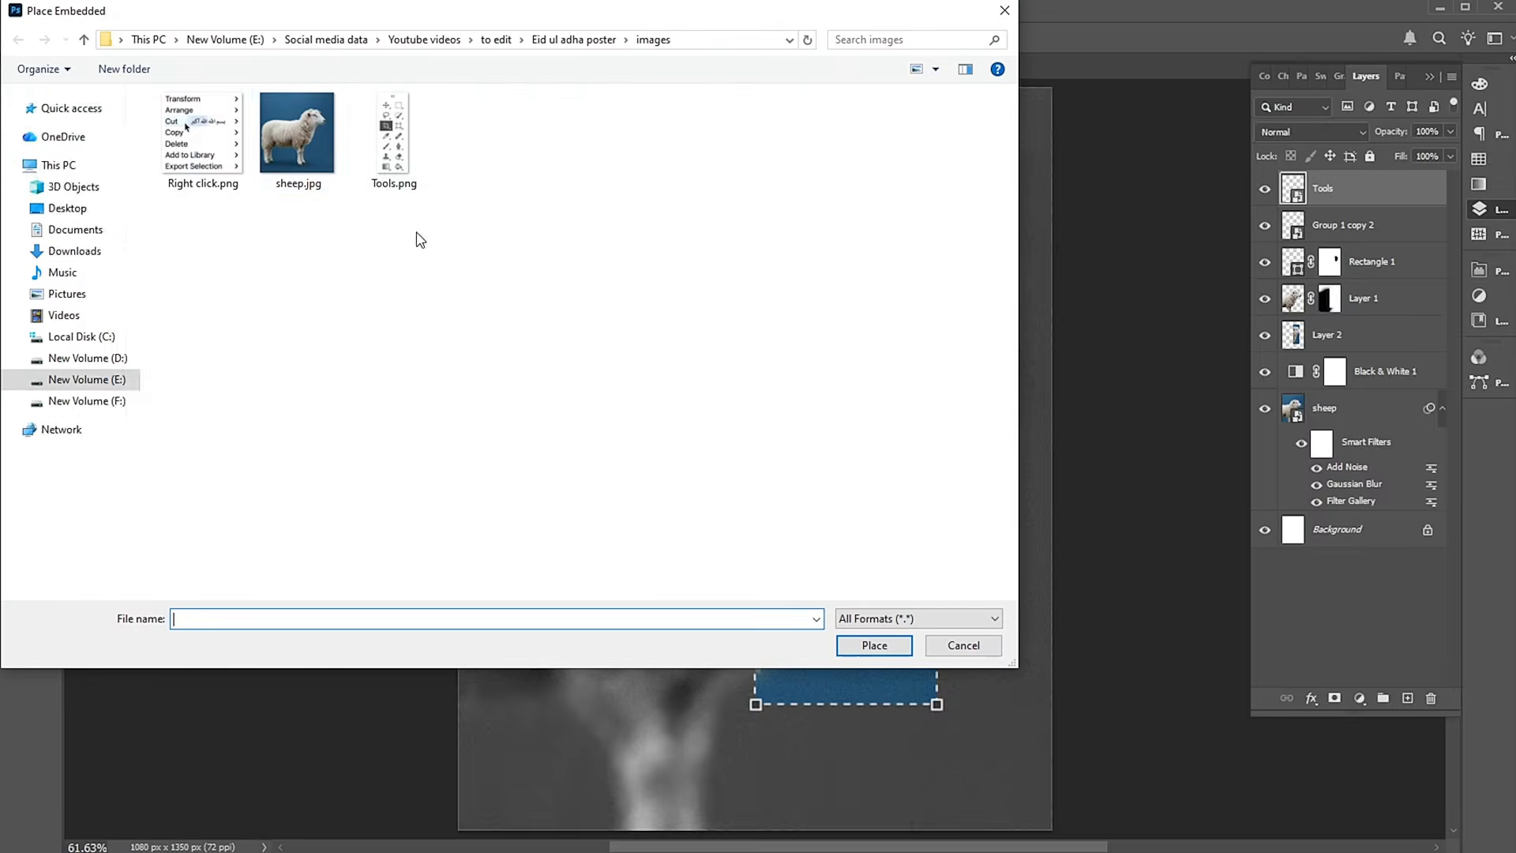
click(203, 134)
click(859, 656)
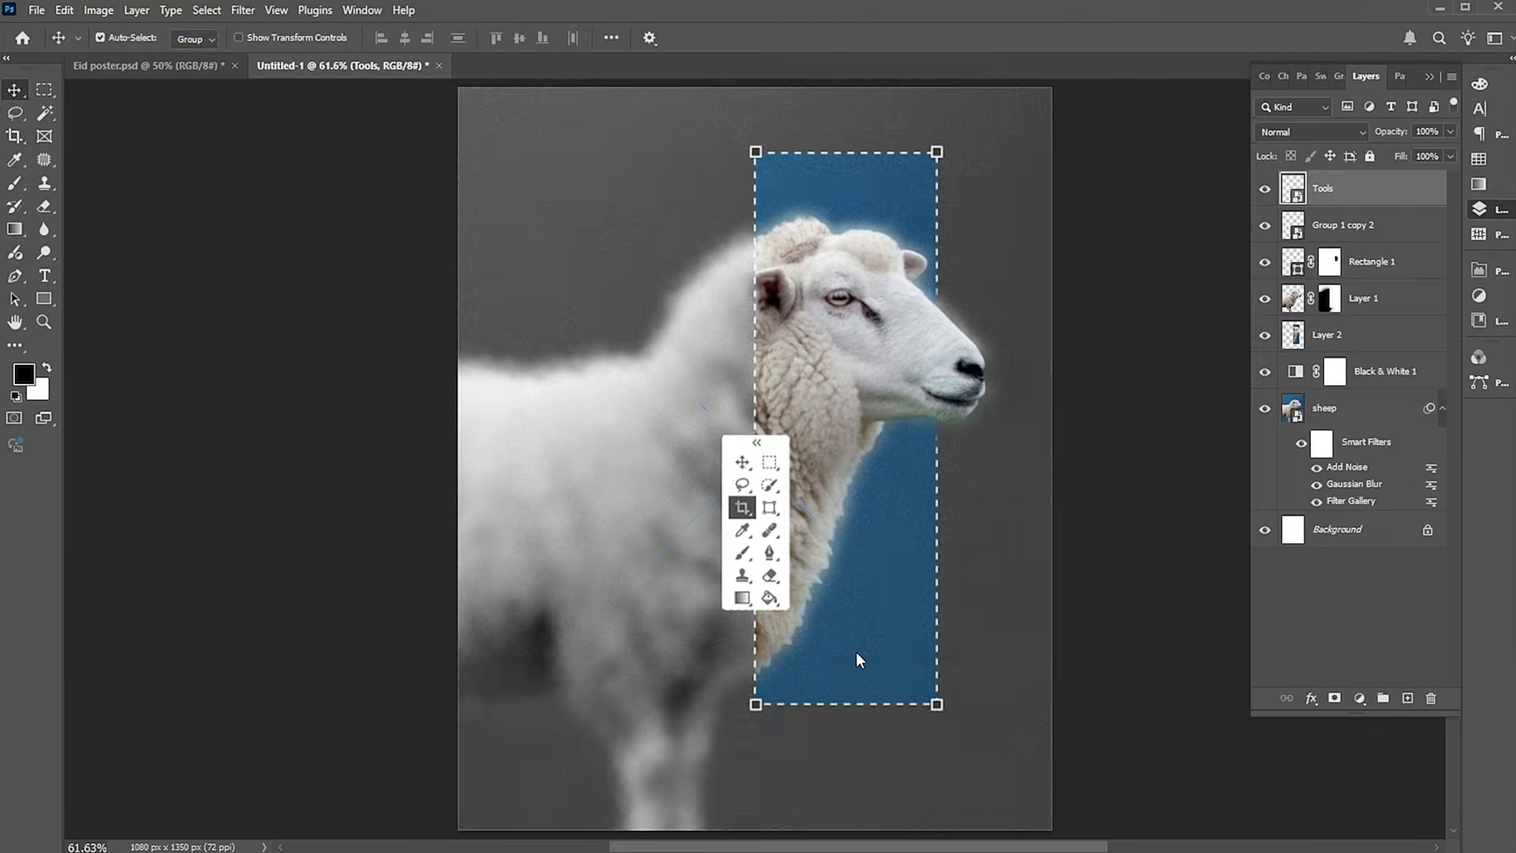
drag(1011, 203, 826, 387)
drag(808, 472, 946, 691)
key(Return)
Add the text "bare eid" in the poster's upper-left area and color it white.
click(46, 276)
click(551, 181)
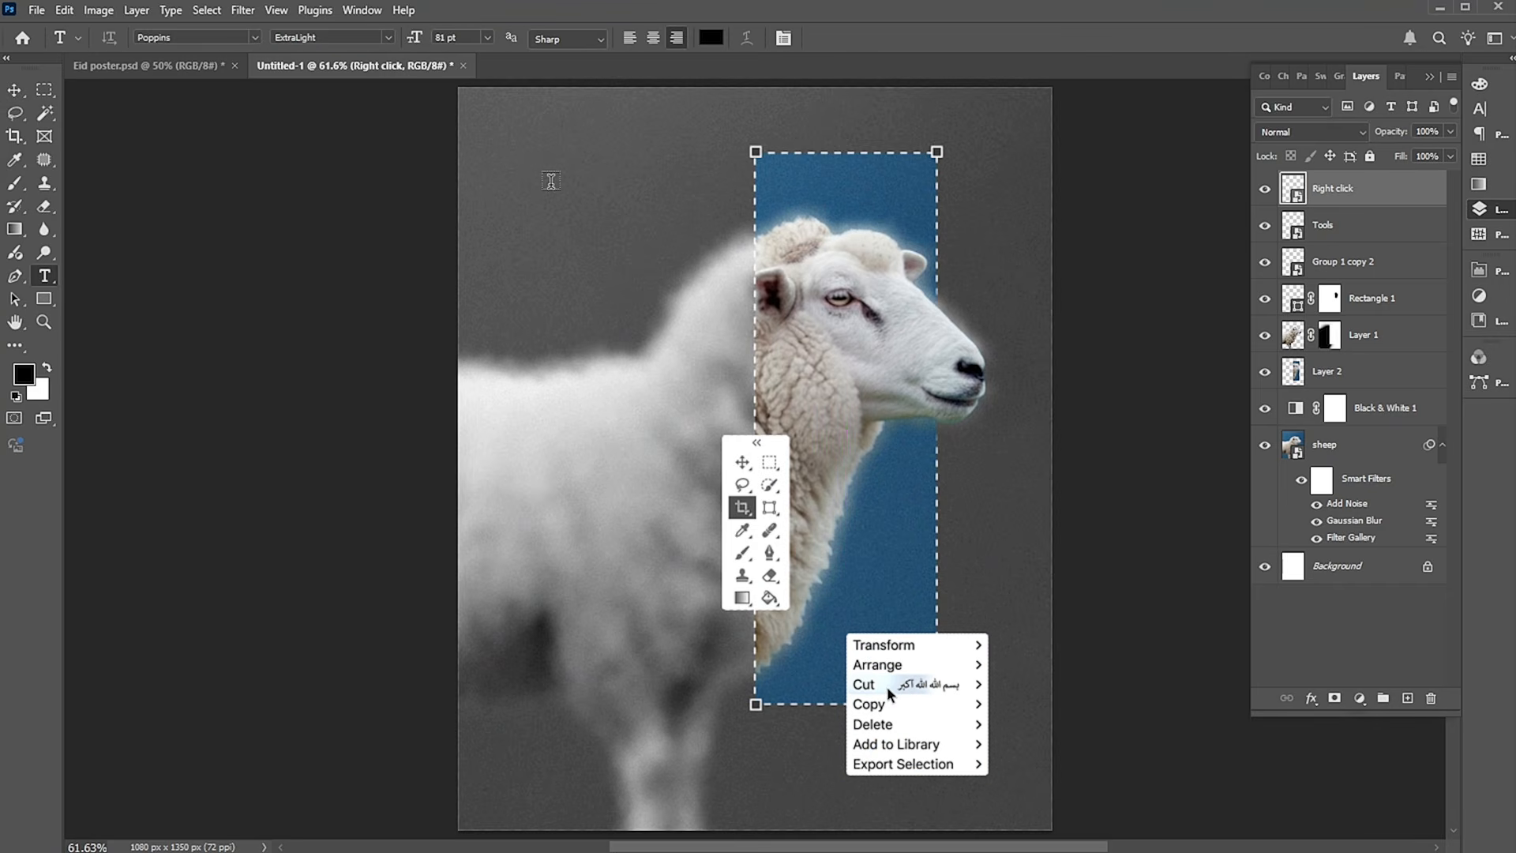
click(551, 181)
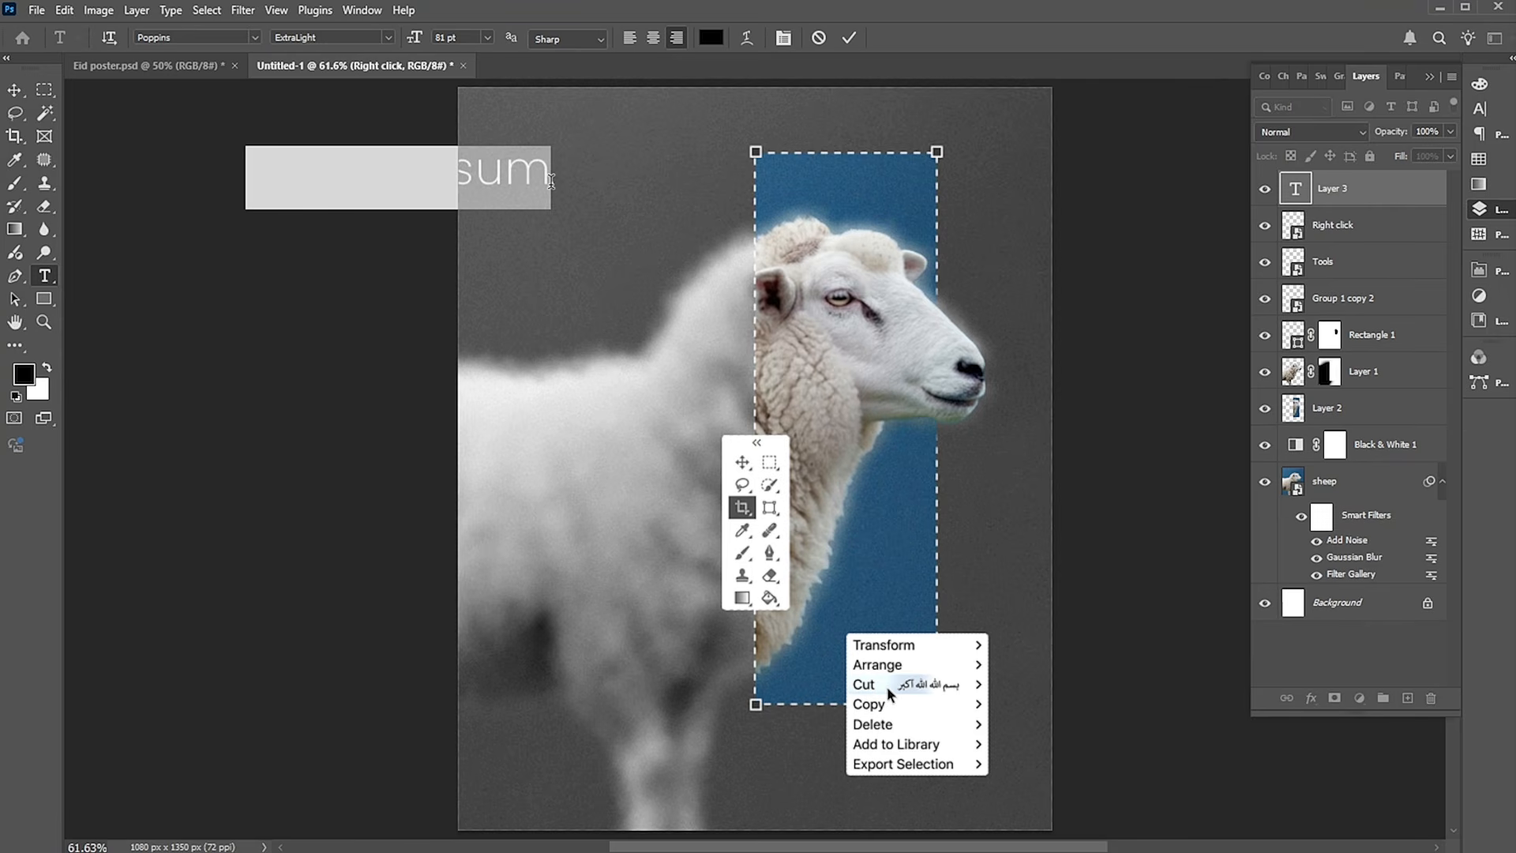
text(eid)
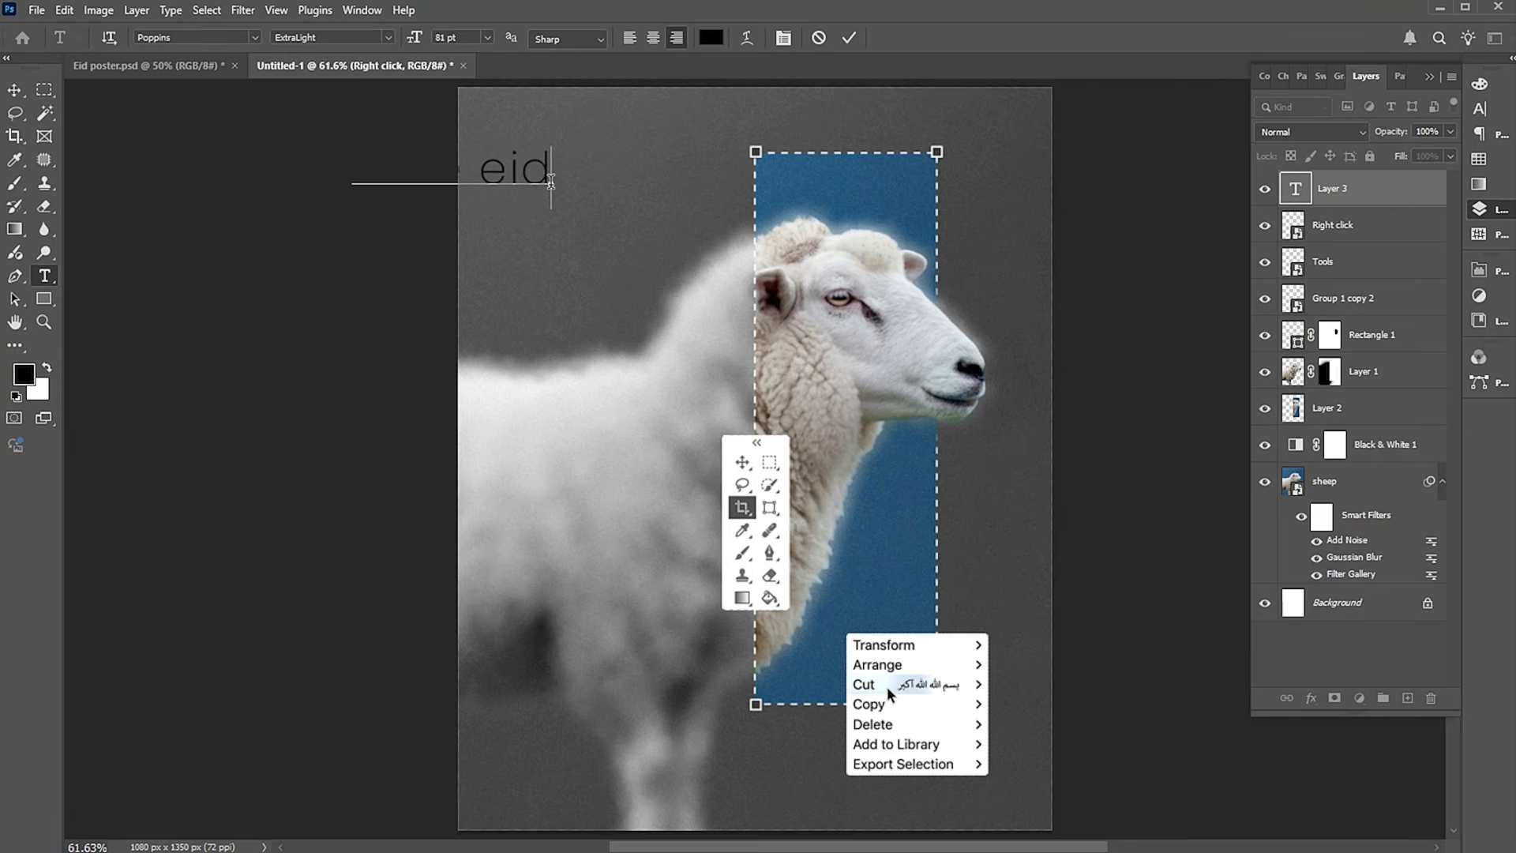
key(ctrl+a)
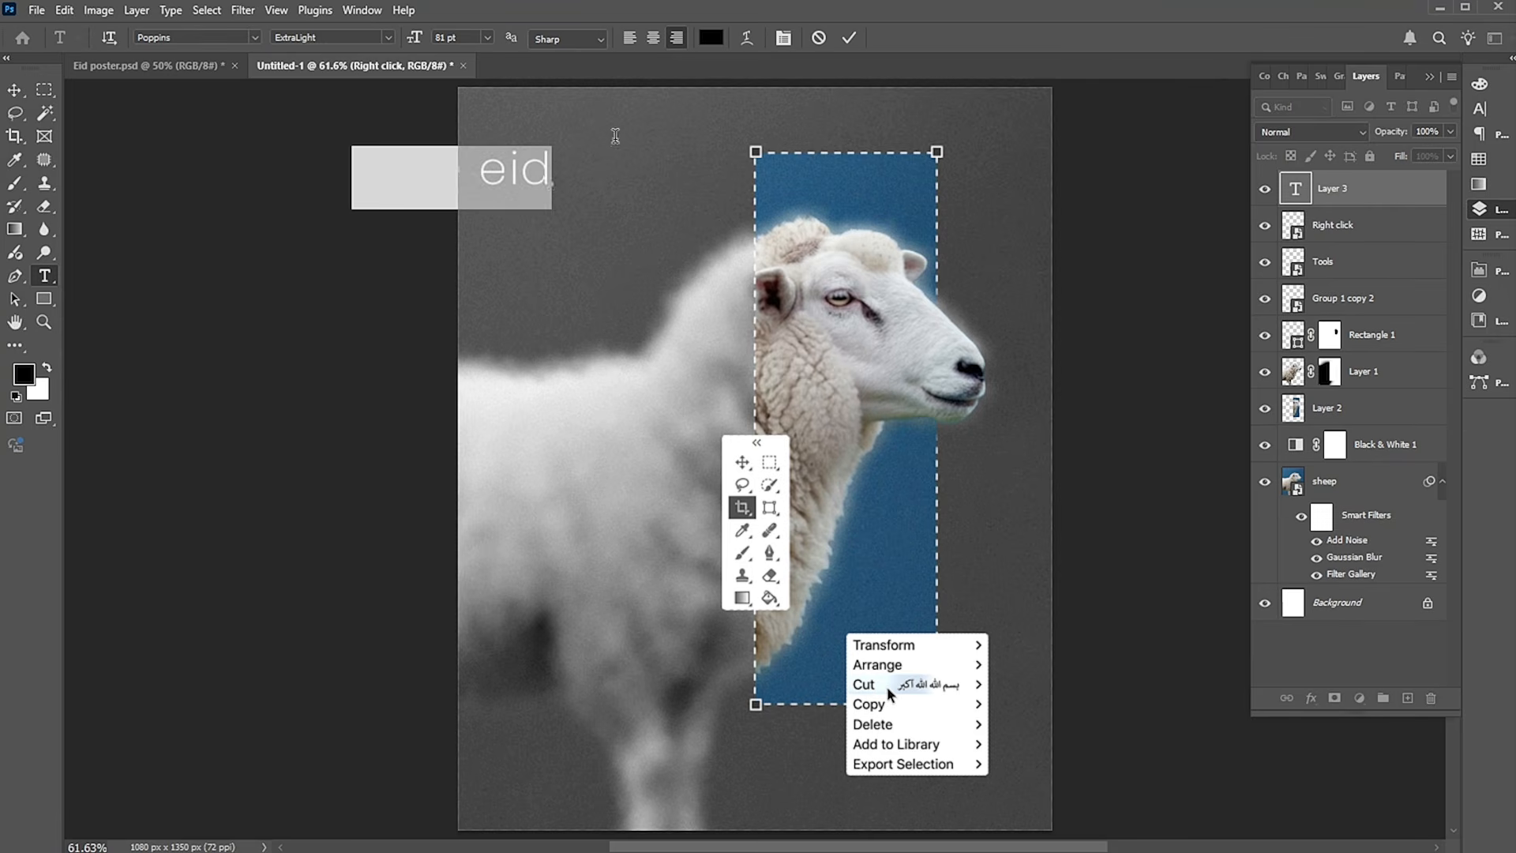
click(712, 37)
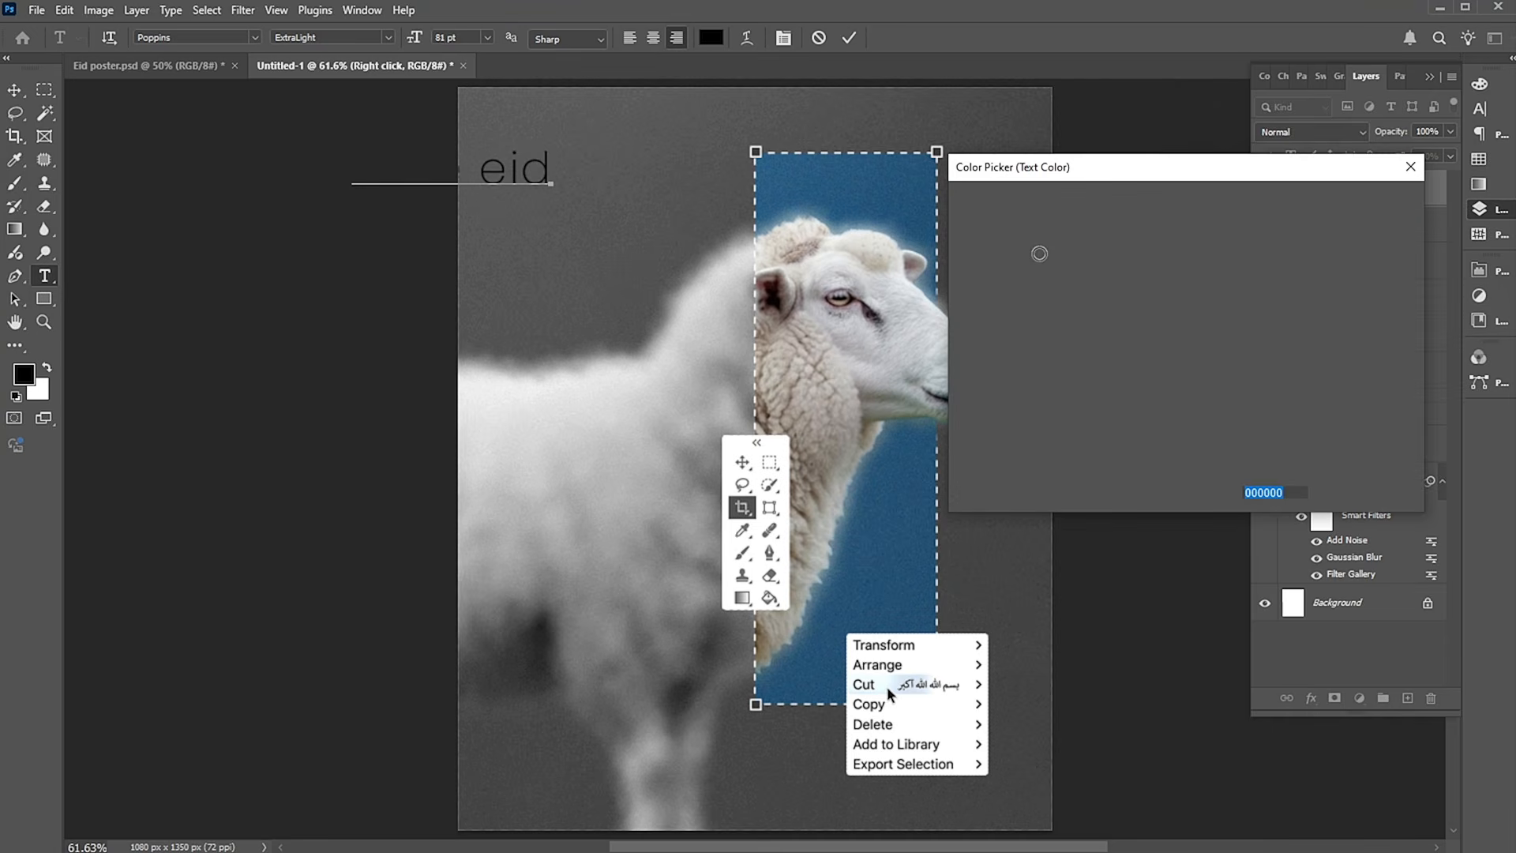
drag(1025, 249, 959, 210)
click(1364, 201)
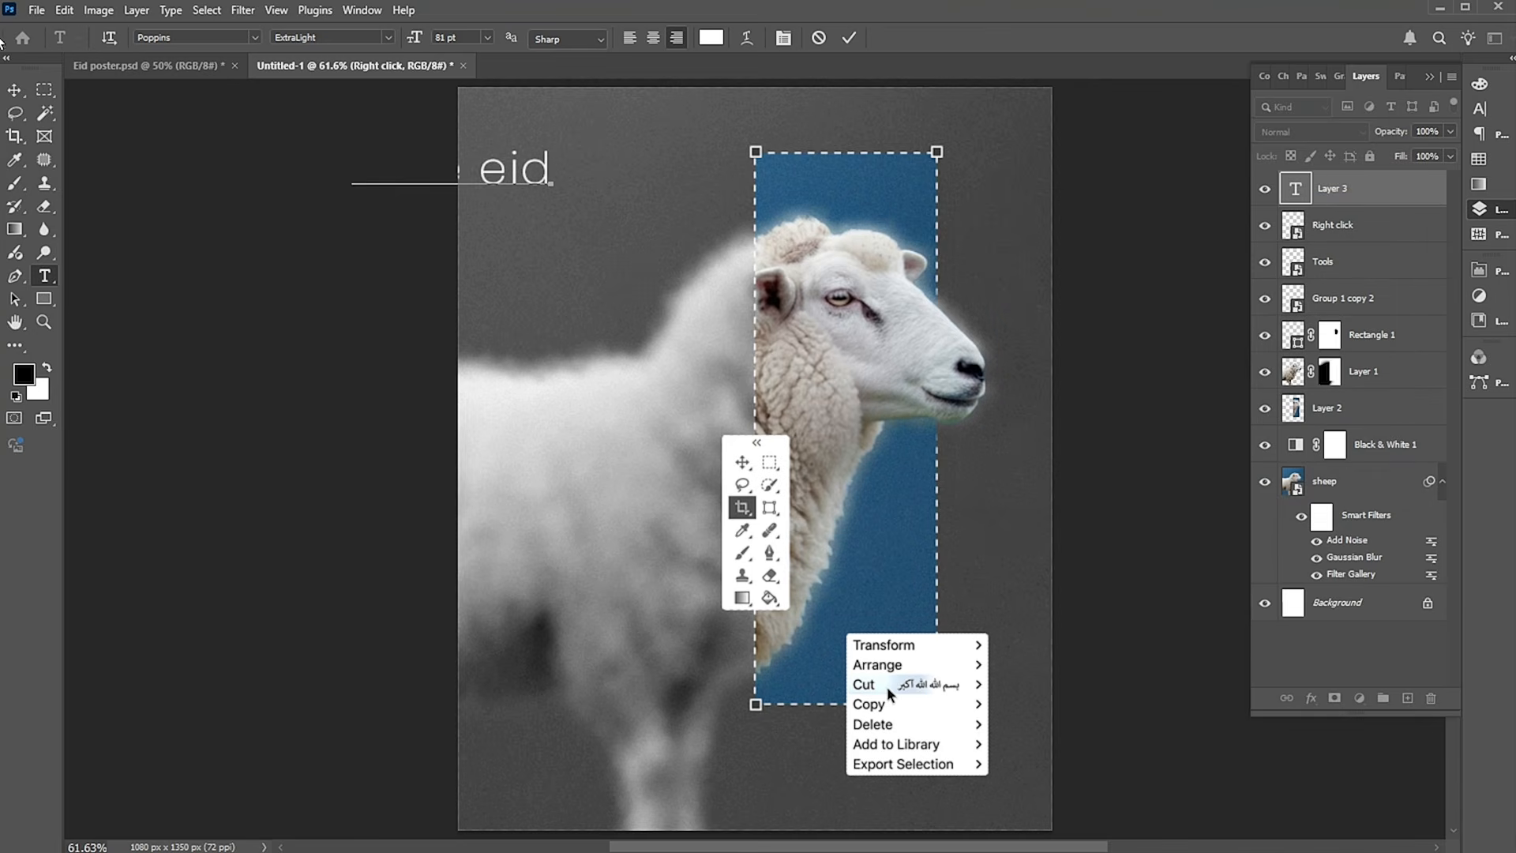
Format the "bare eid" text as All Caps in Poppins ExtraBold.
click(1485, 112)
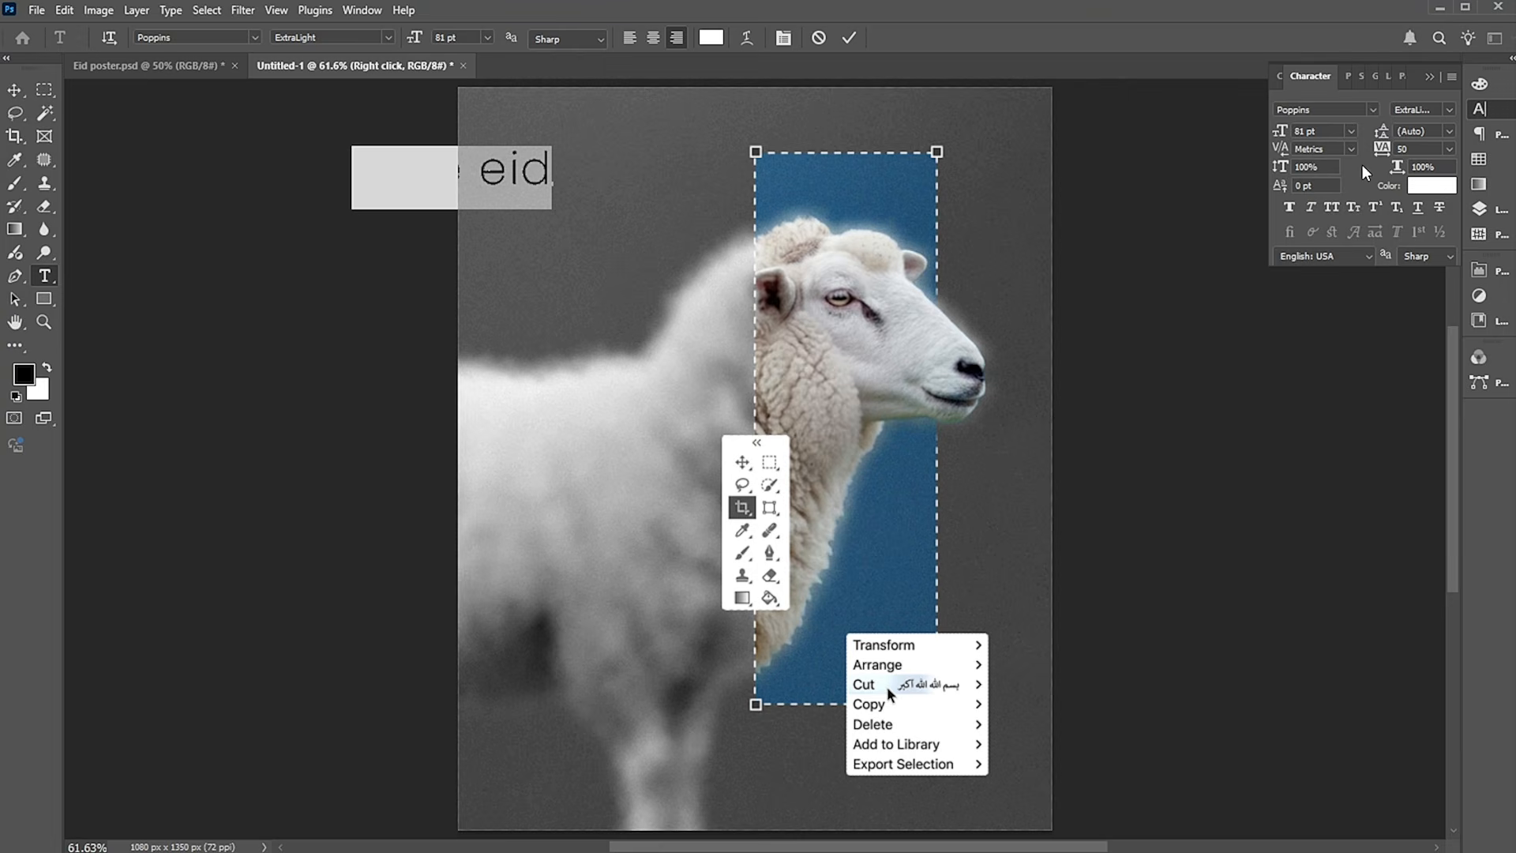
click(1336, 209)
click(1448, 110)
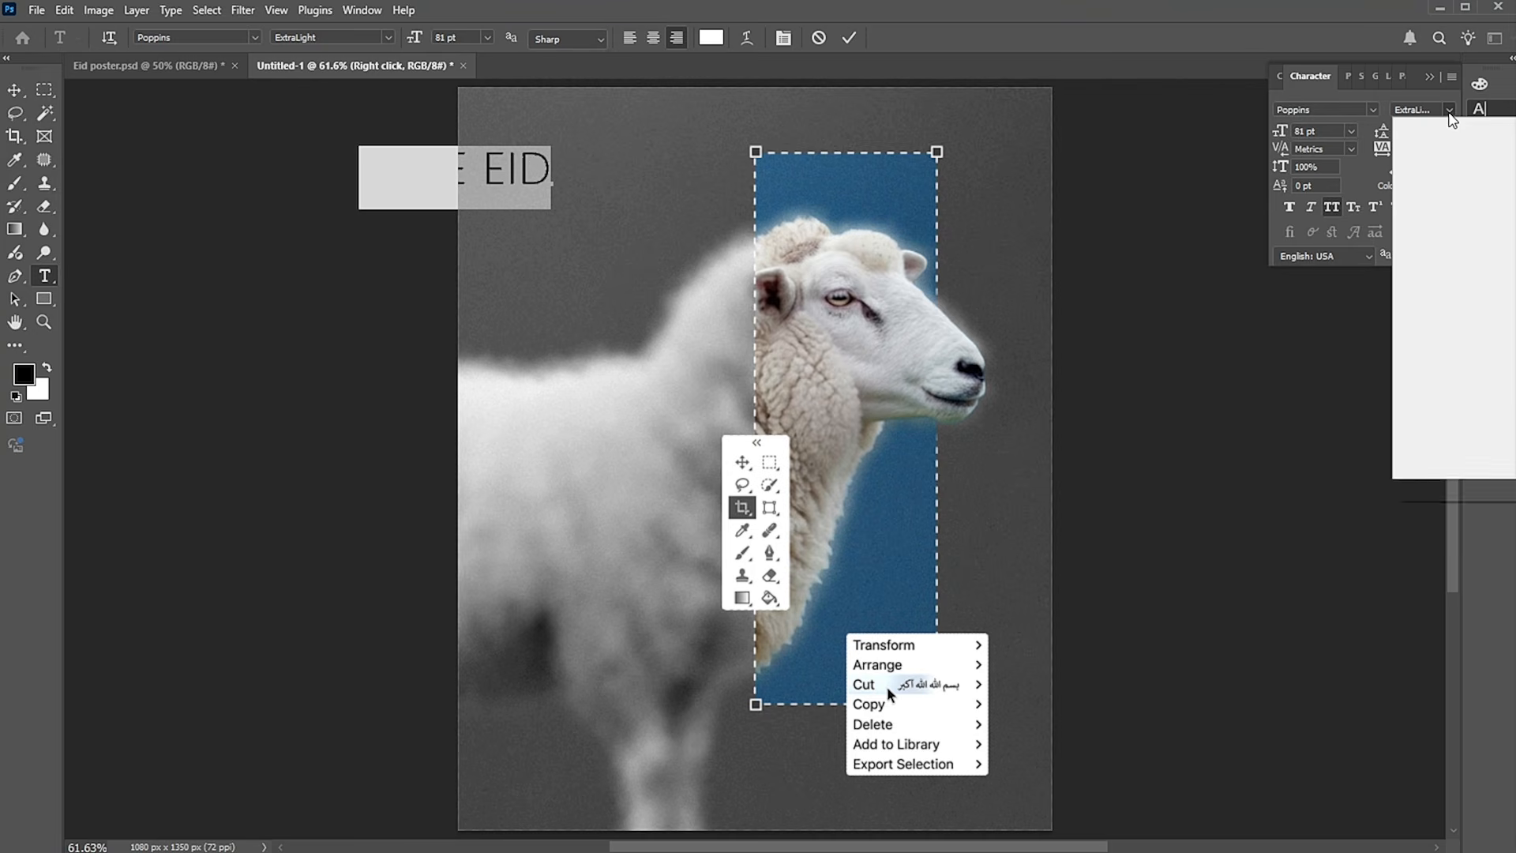
click(1435, 419)
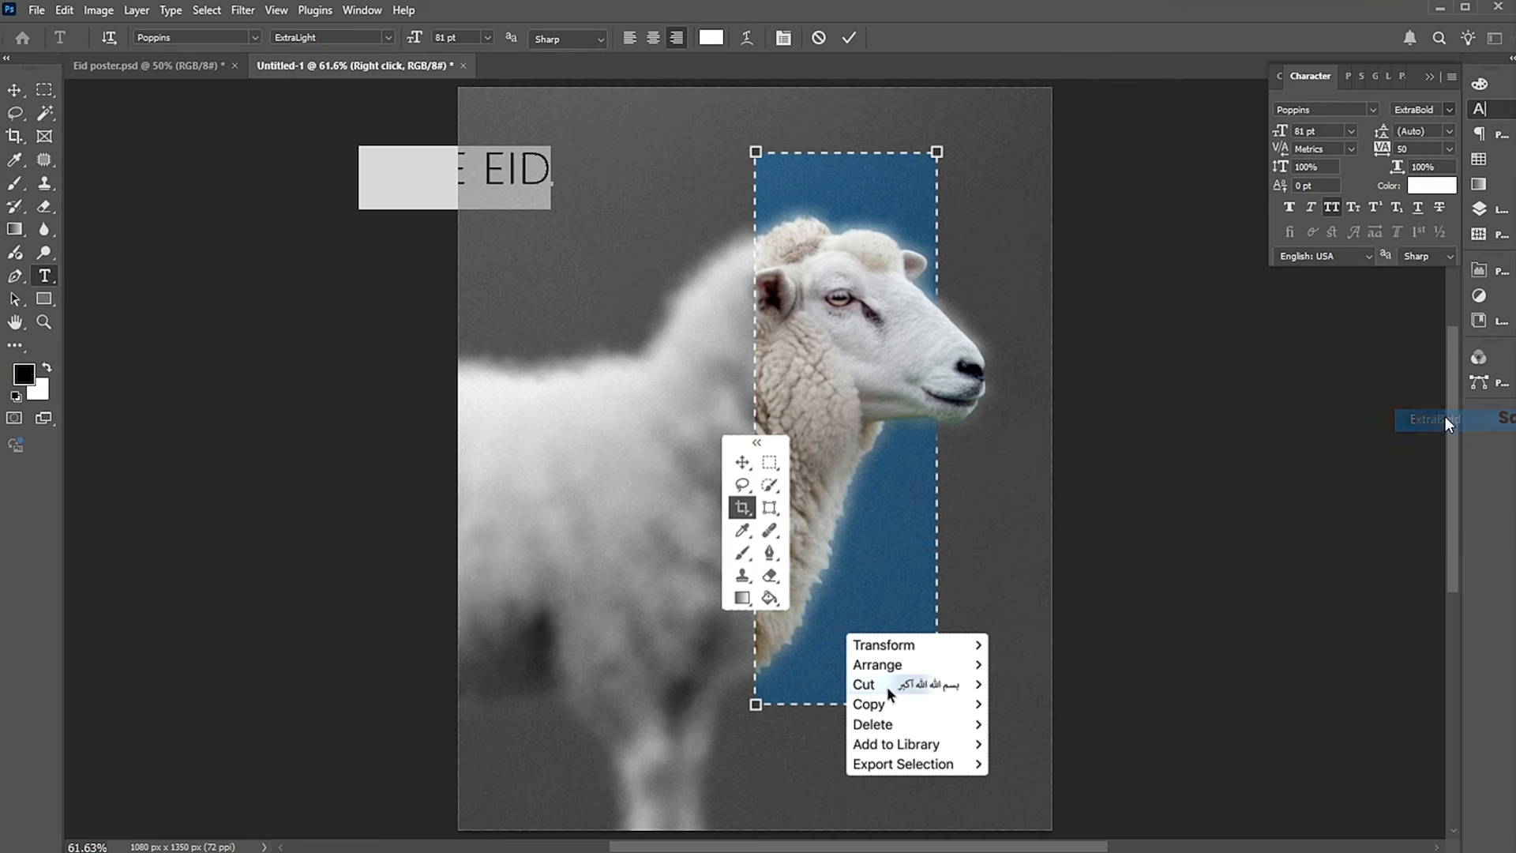
Enlarge the "bare eid" text to about 236 pt so it spans the poster's width, and place it along the top edge.
click(14, 90)
drag(533, 193, 962, 270)
key(ctrl+t)
drag(971, 117, 1025, 116)
drag(1033, 213, 1063, 229)
key(Return)
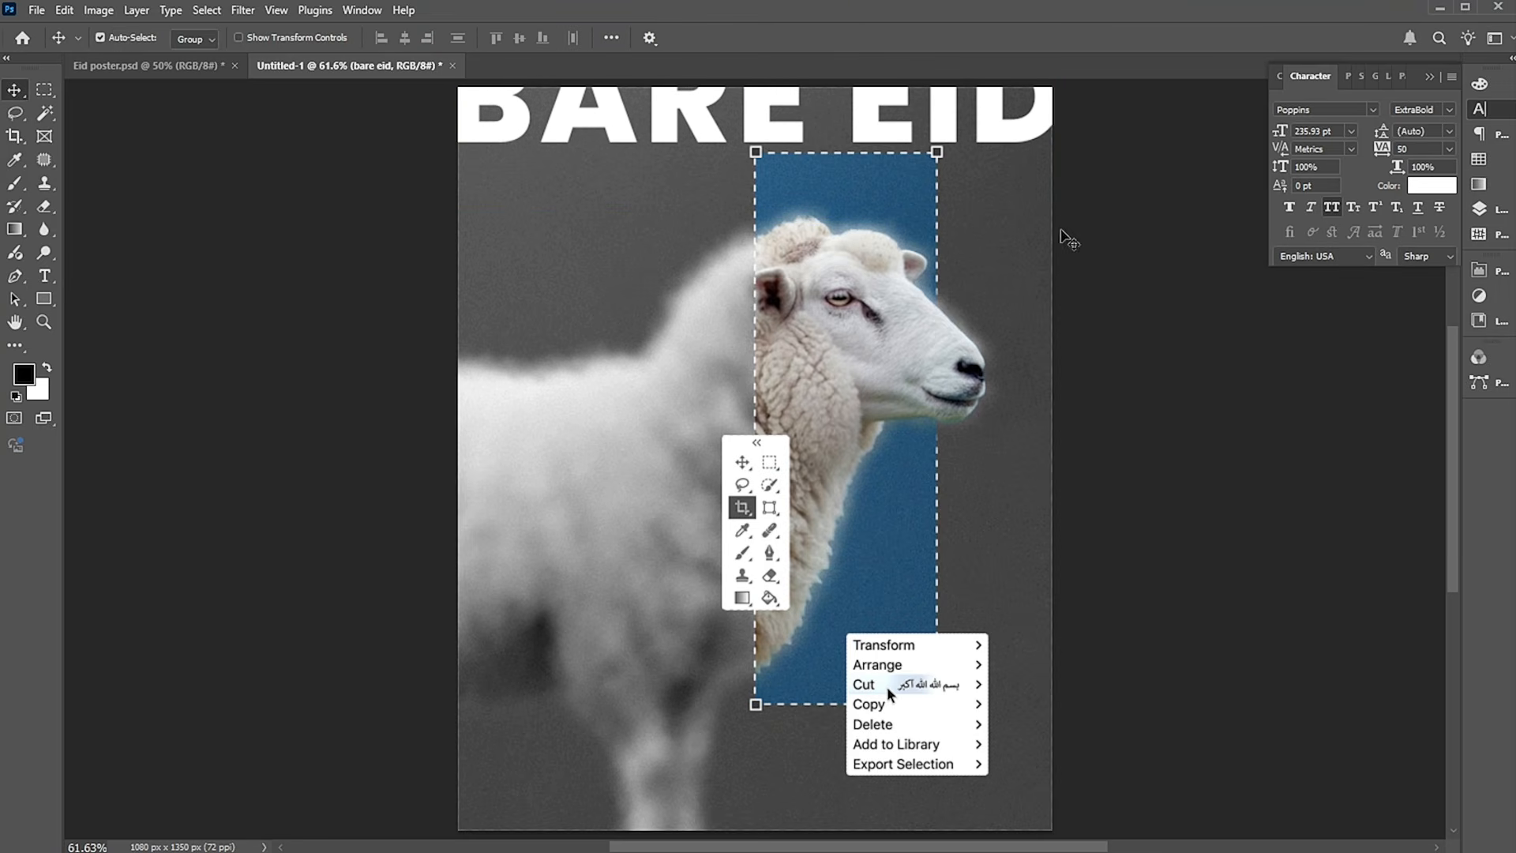
drag(1022, 147, 1020, 168)
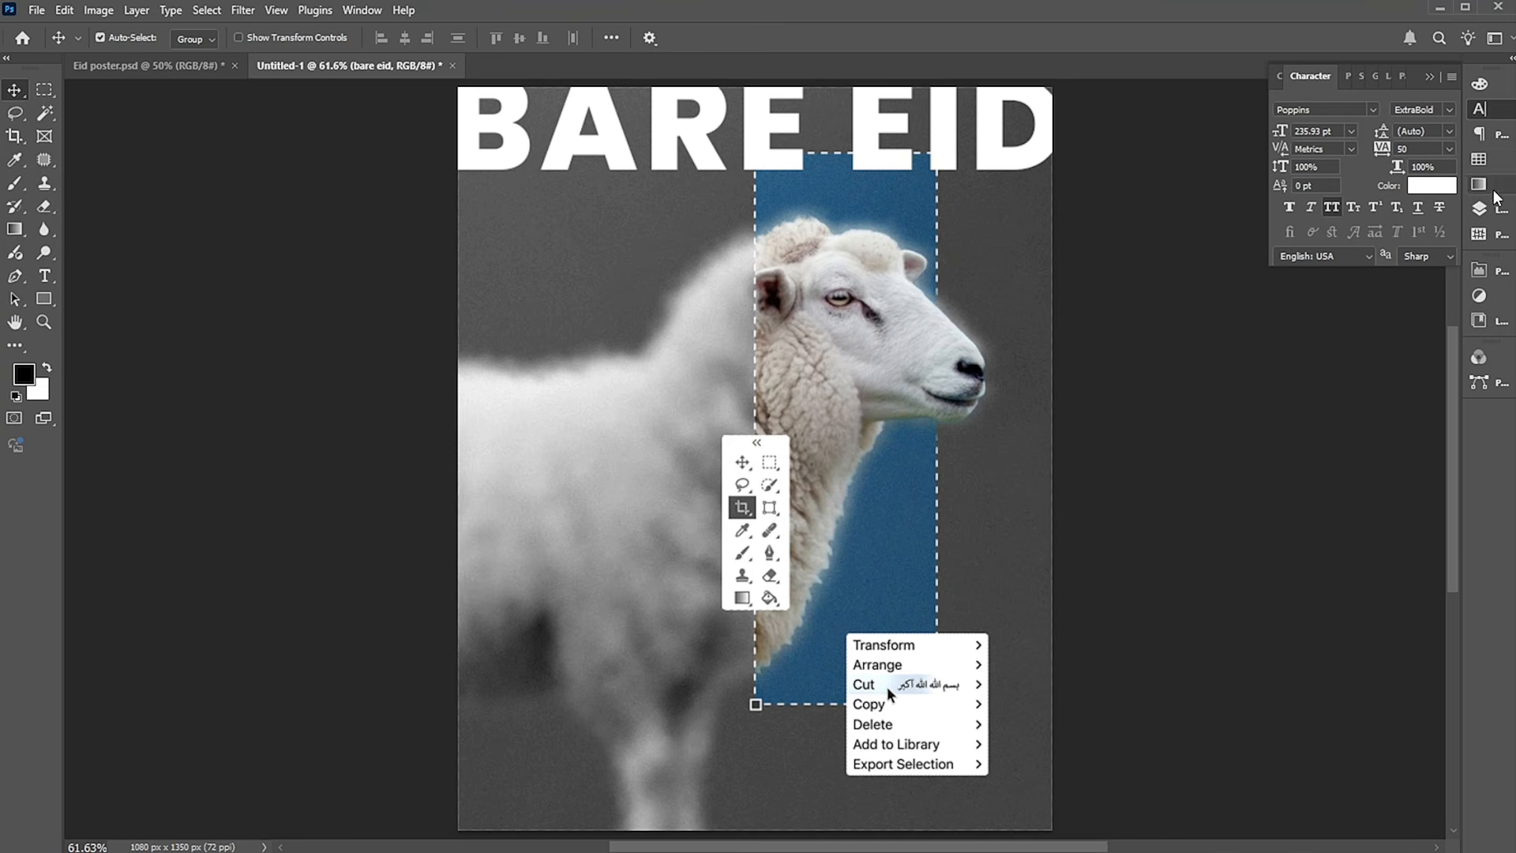
Shift all layers from Right click down to sheep slightly downward together, below the "bare eid" heading.
click(1499, 211)
click(1383, 237)
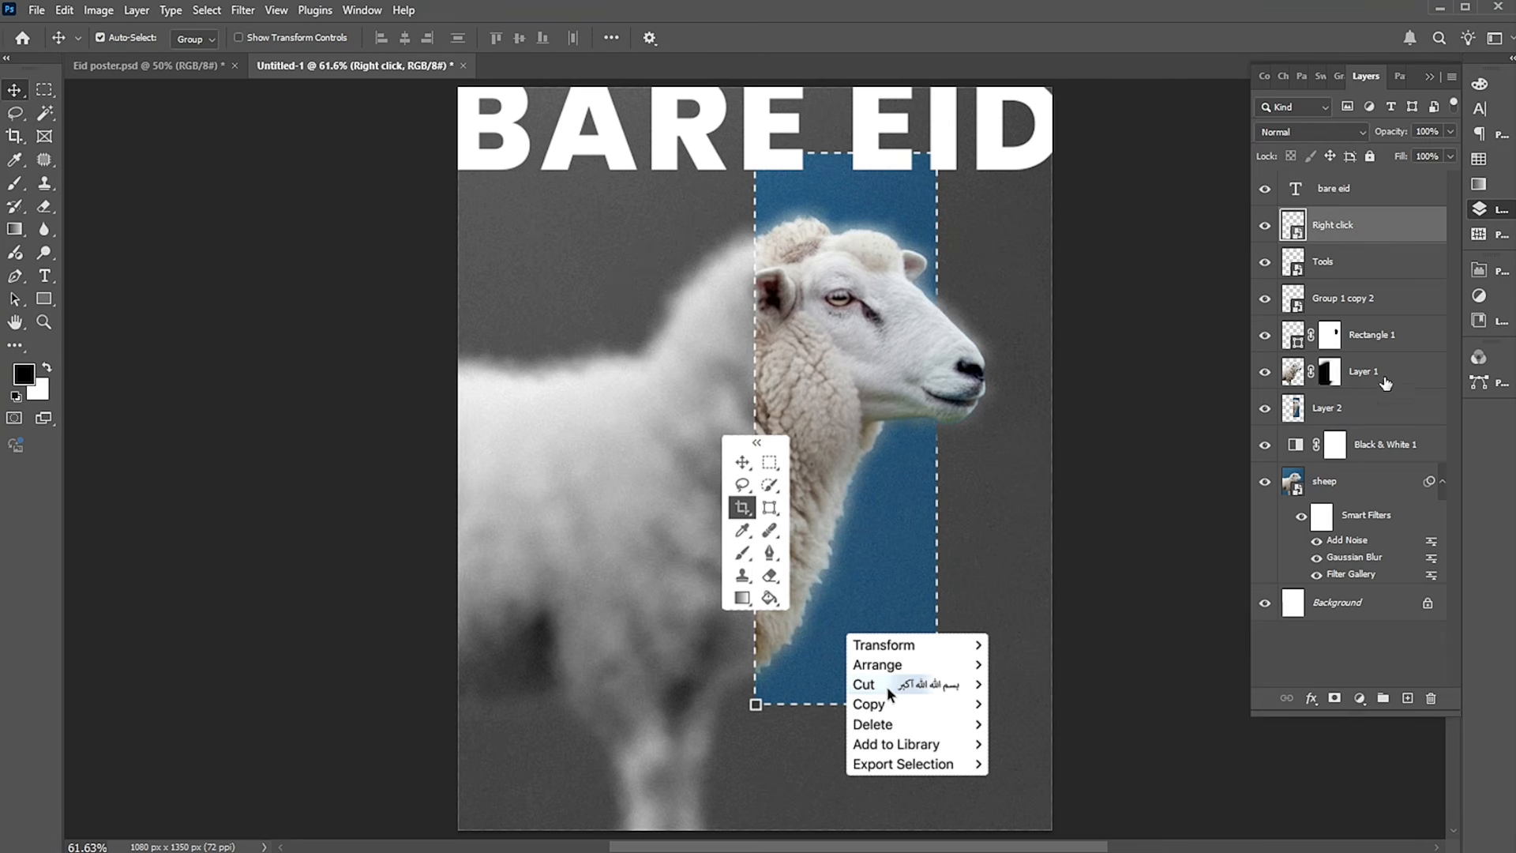
shift+click(1370, 485)
key(ctrl+t)
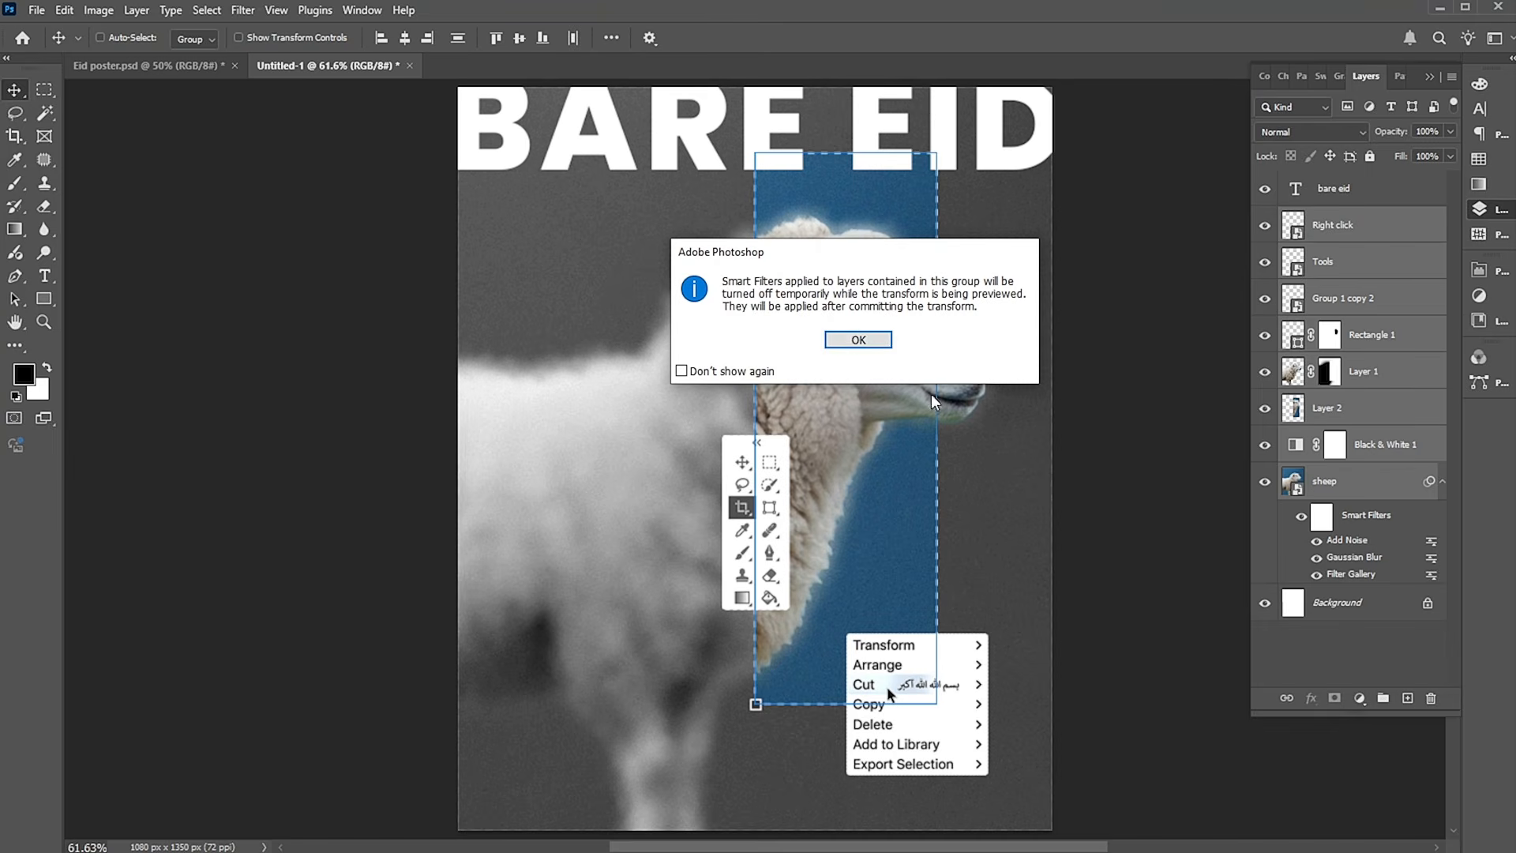
click(861, 344)
drag(863, 357, 868, 384)
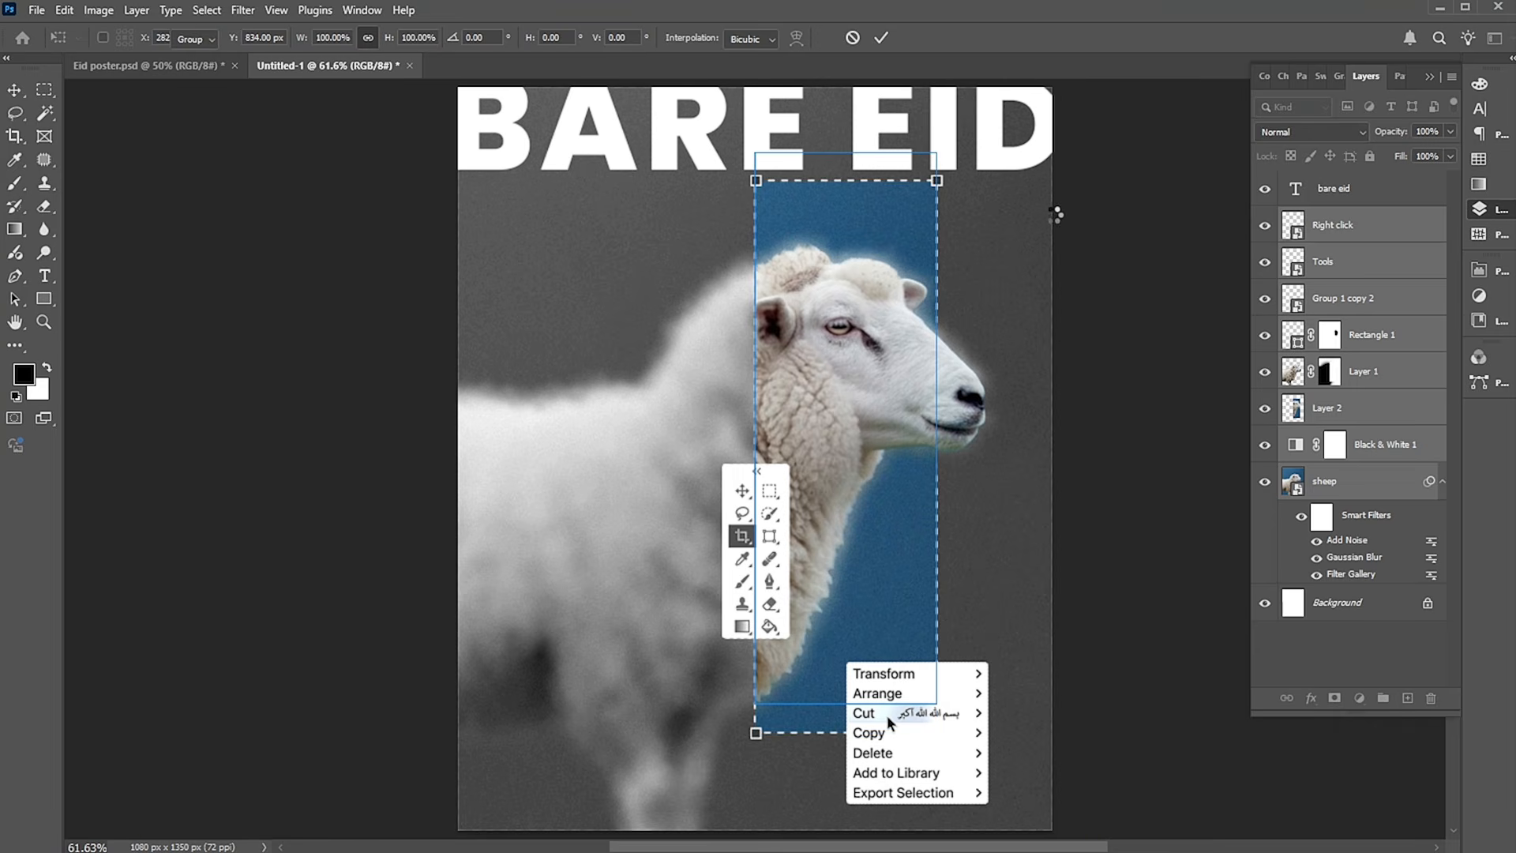
key(Return)
Move the "bare eid" heading up past the poster's top edge and set it to Overlay blending at 30% opacity.
click(948, 138)
click(1120, 192)
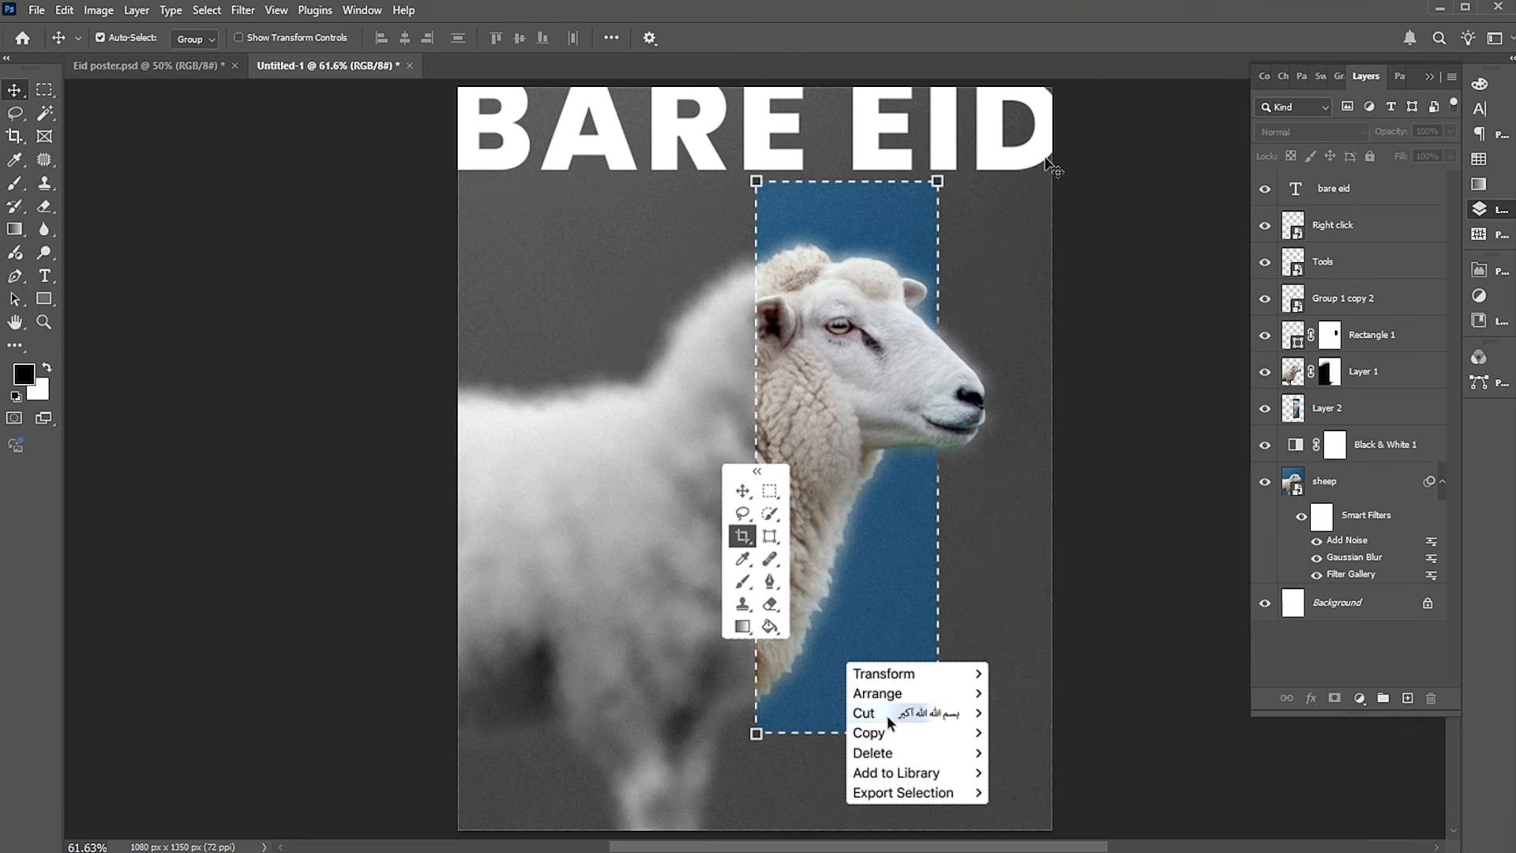
drag(1003, 158, 1002, 142)
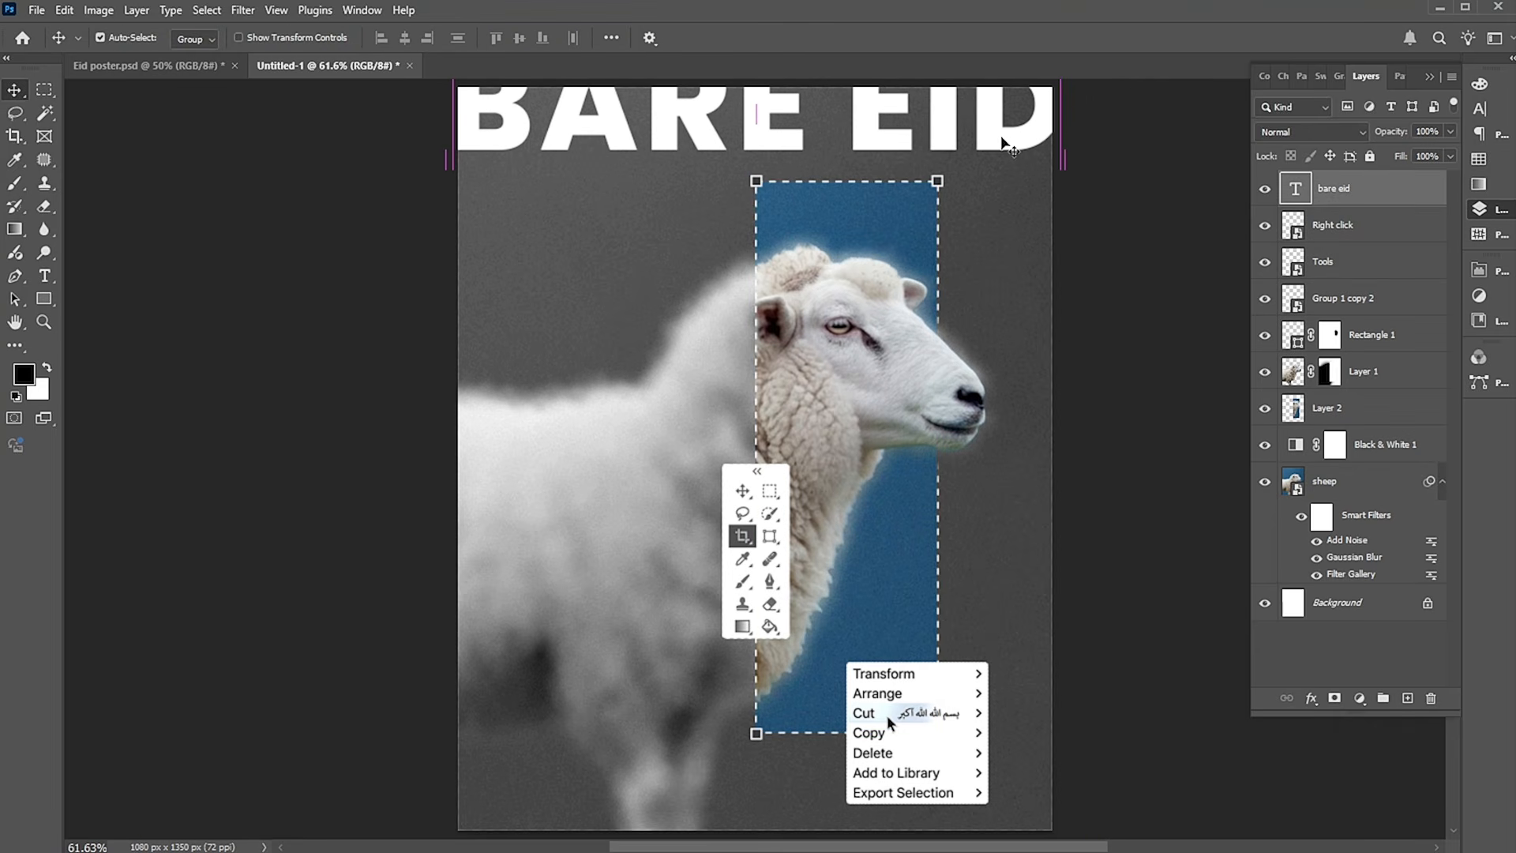
click(1313, 137)
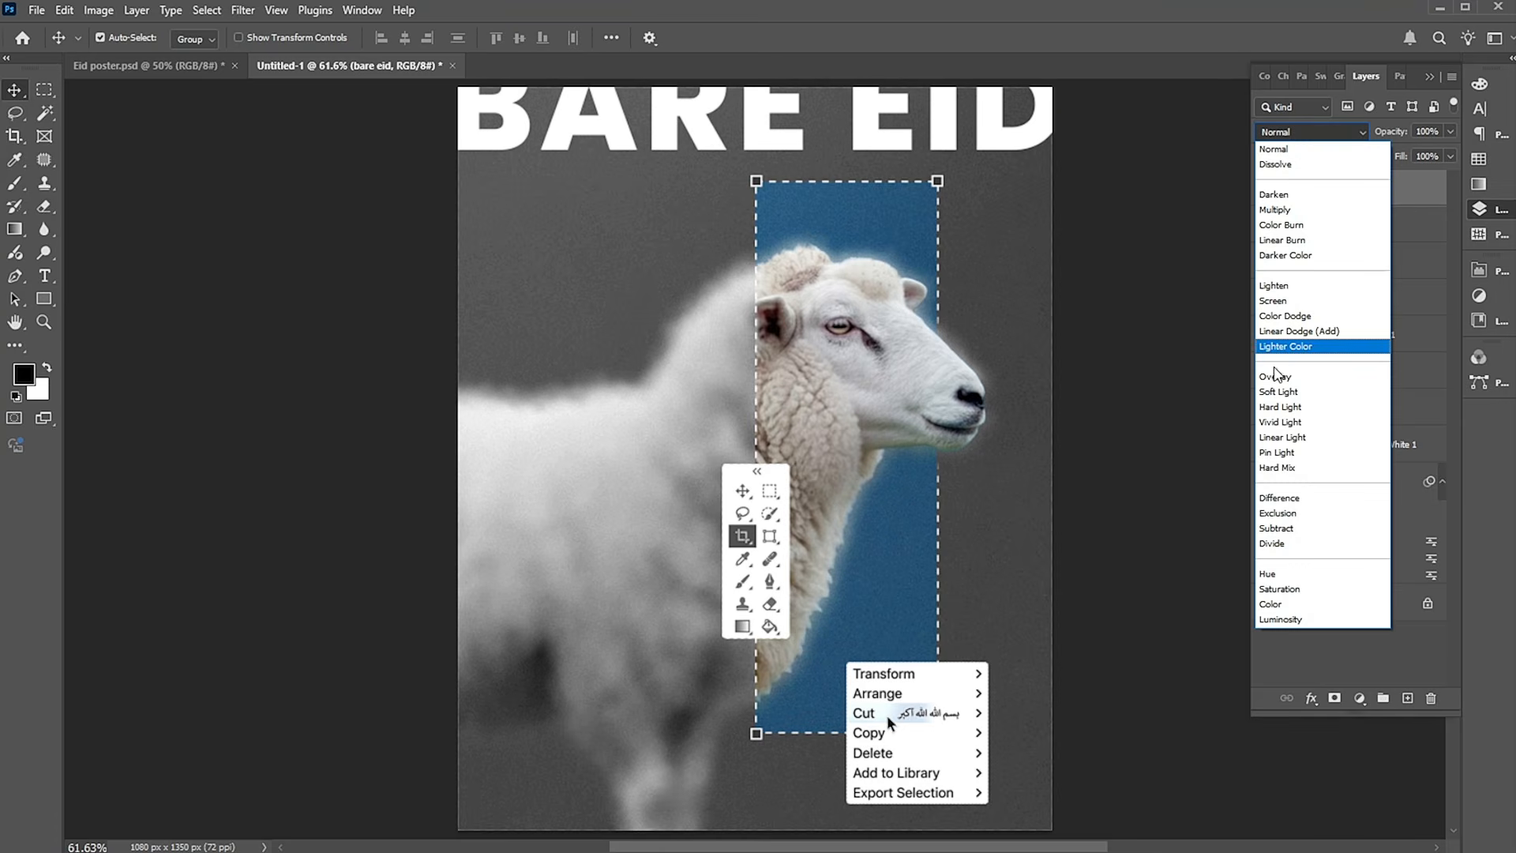
click(1276, 377)
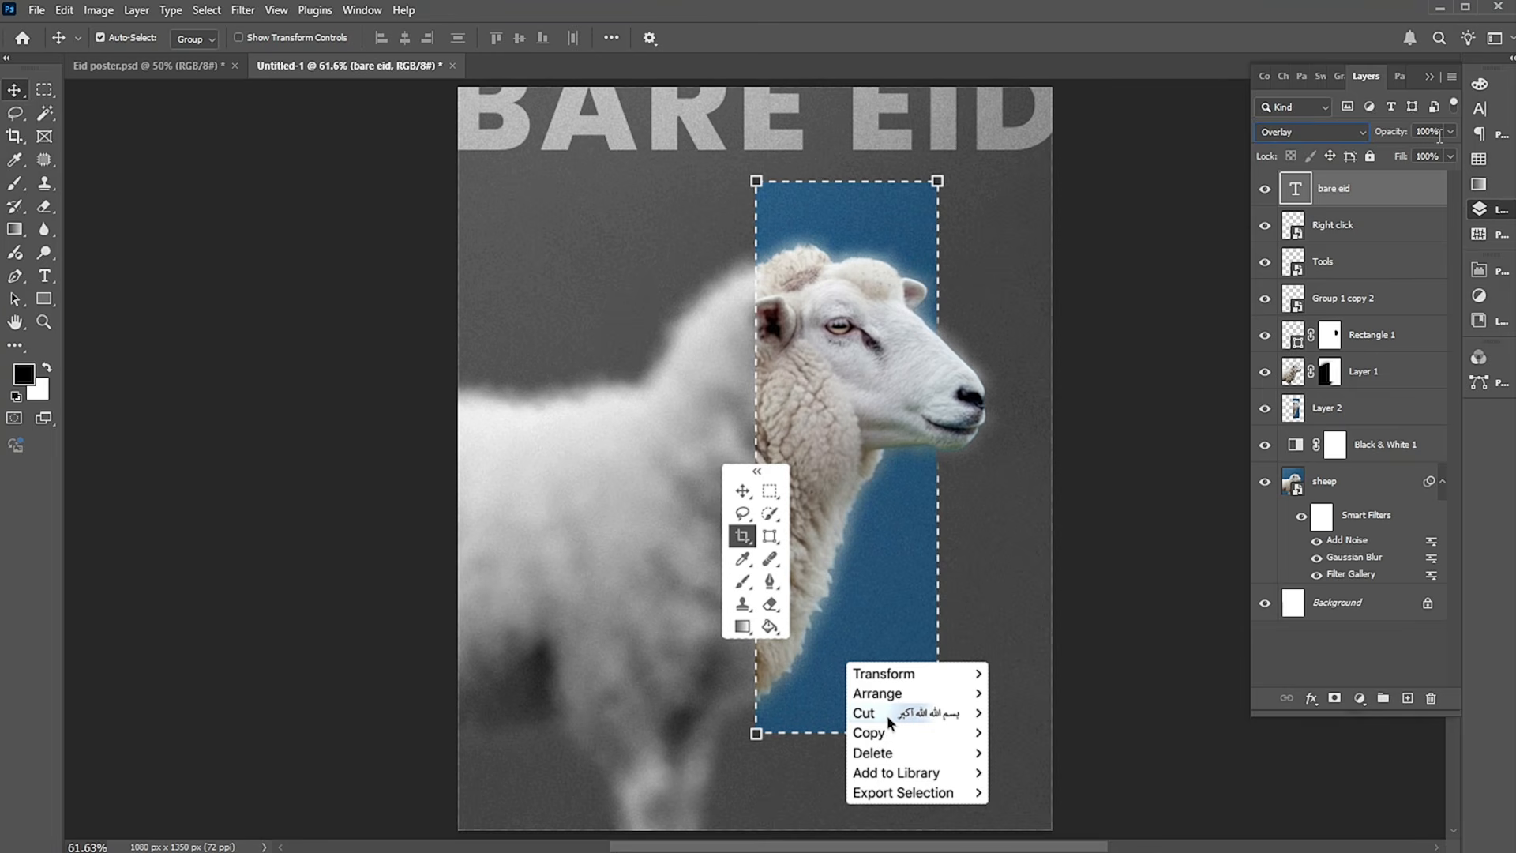
text(30)
key(Return)
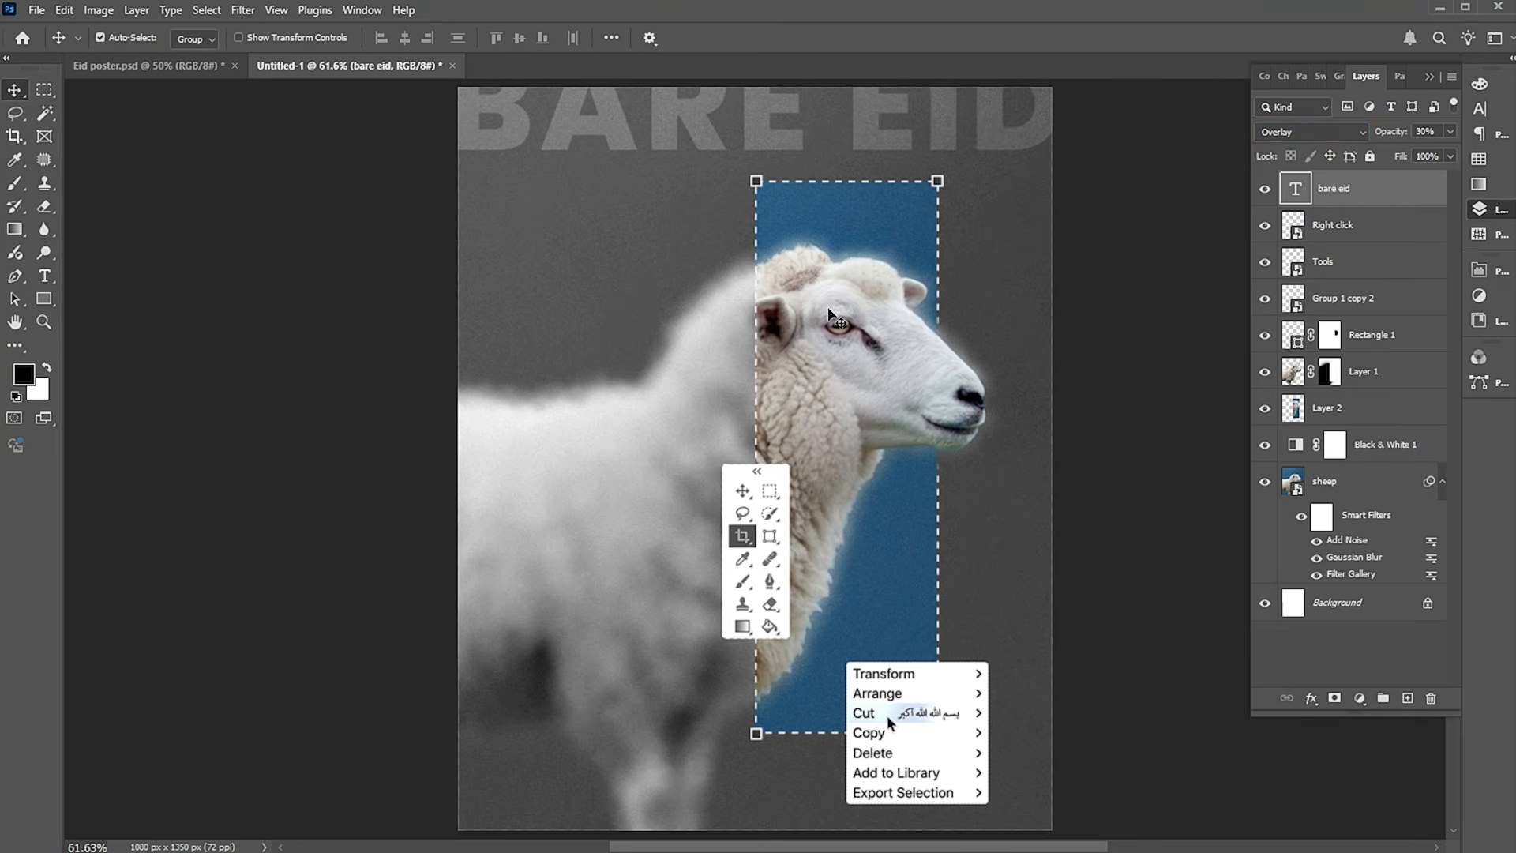
Add the text "Eid ul Adha" and move it above the sheep's back, overlapping the dashed frame's left edge.
click(44, 275)
click(546, 273)
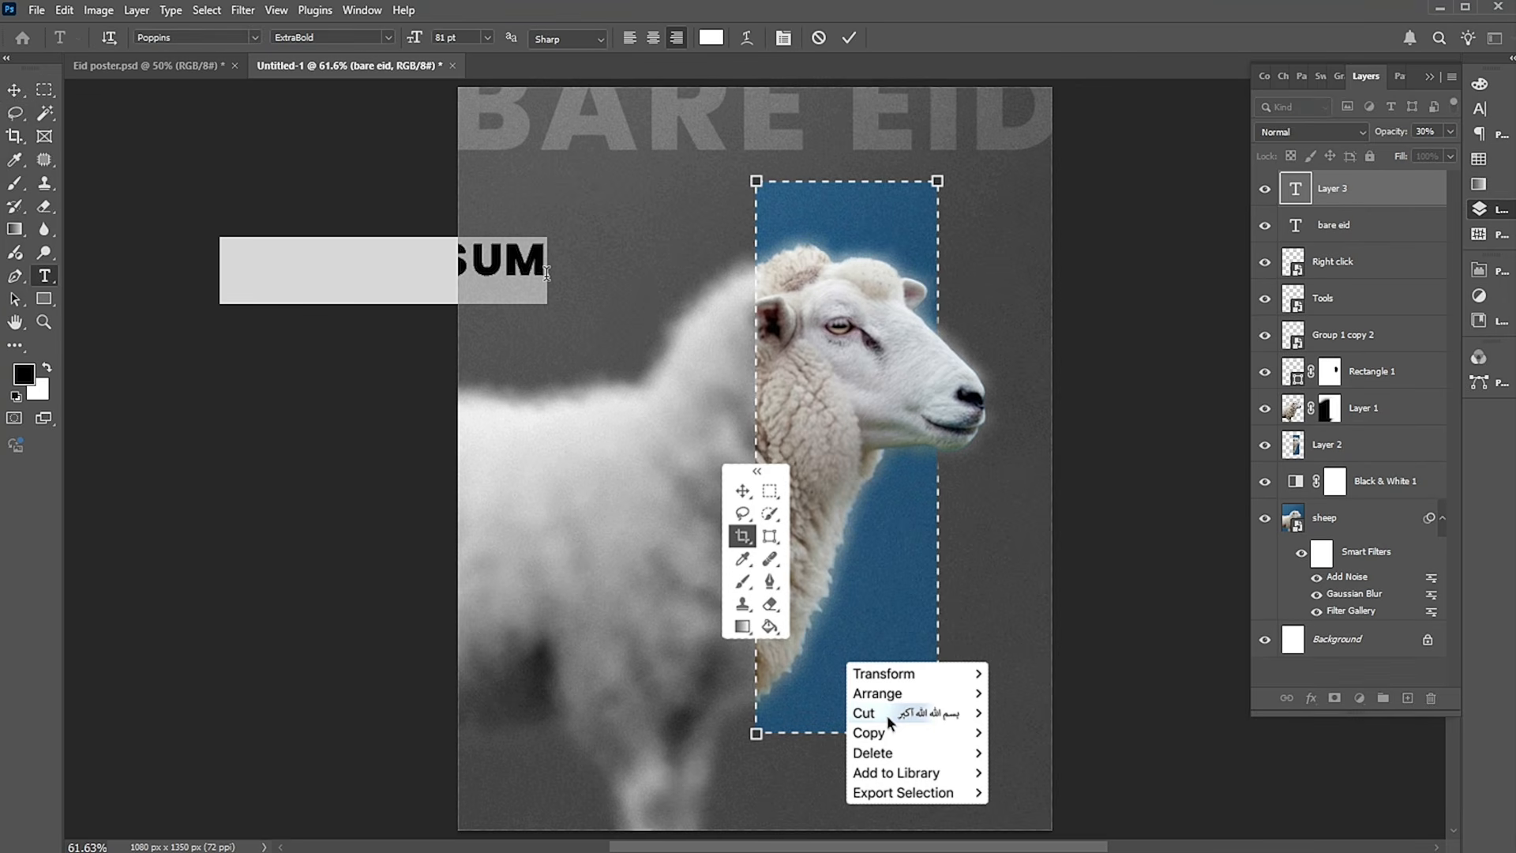
text(EID UL)
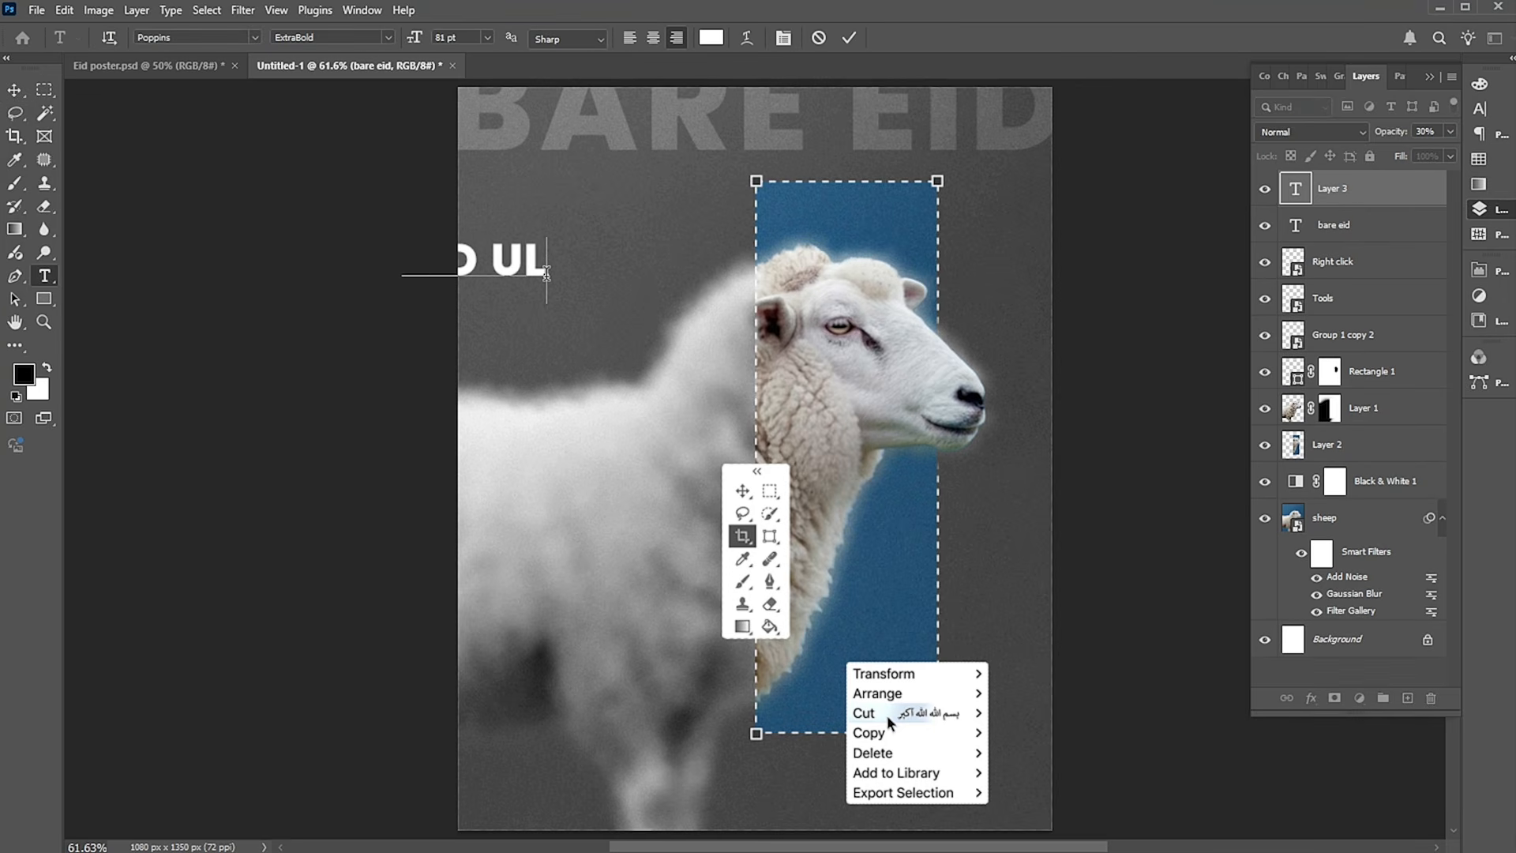
text( ADHA)
click(14, 90)
drag(548, 270, 803, 253)
Turn off All Caps for the "Eid ul Adha" text and change its font to adelia Regular.
click(1500, 116)
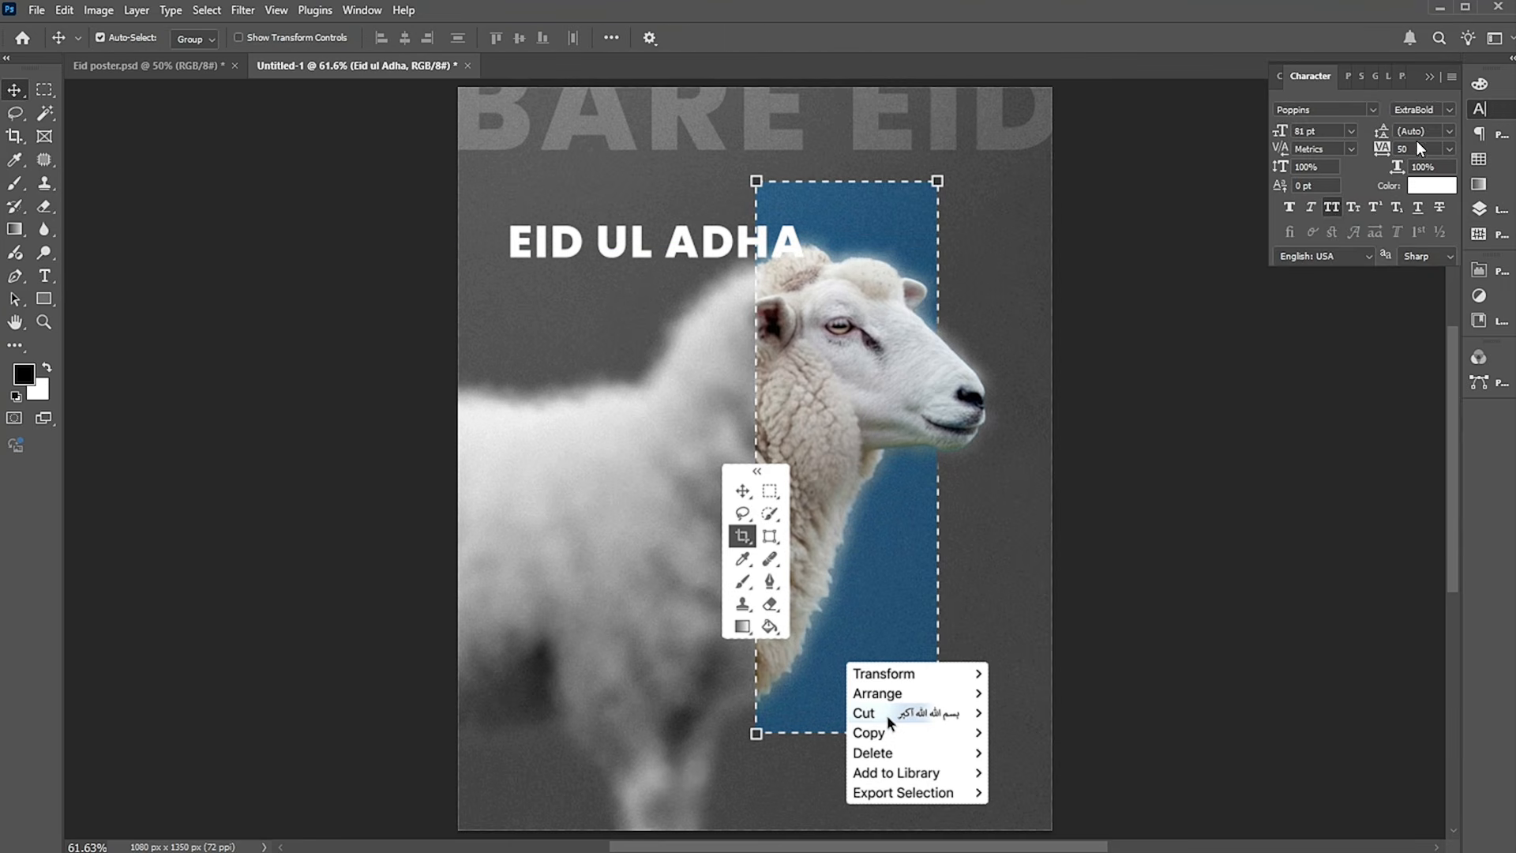
click(1334, 208)
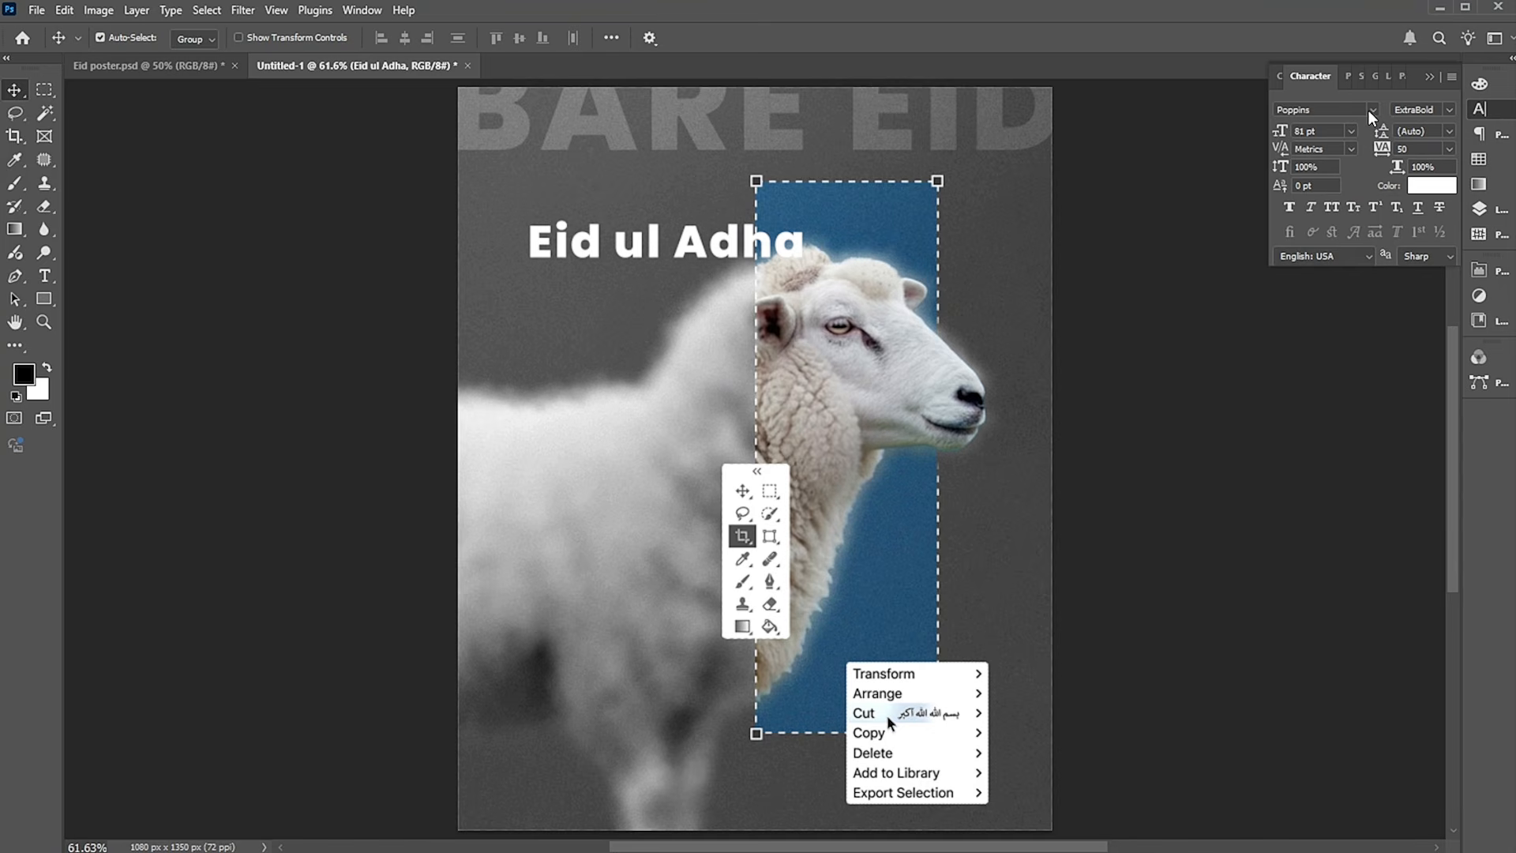
click(1373, 111)
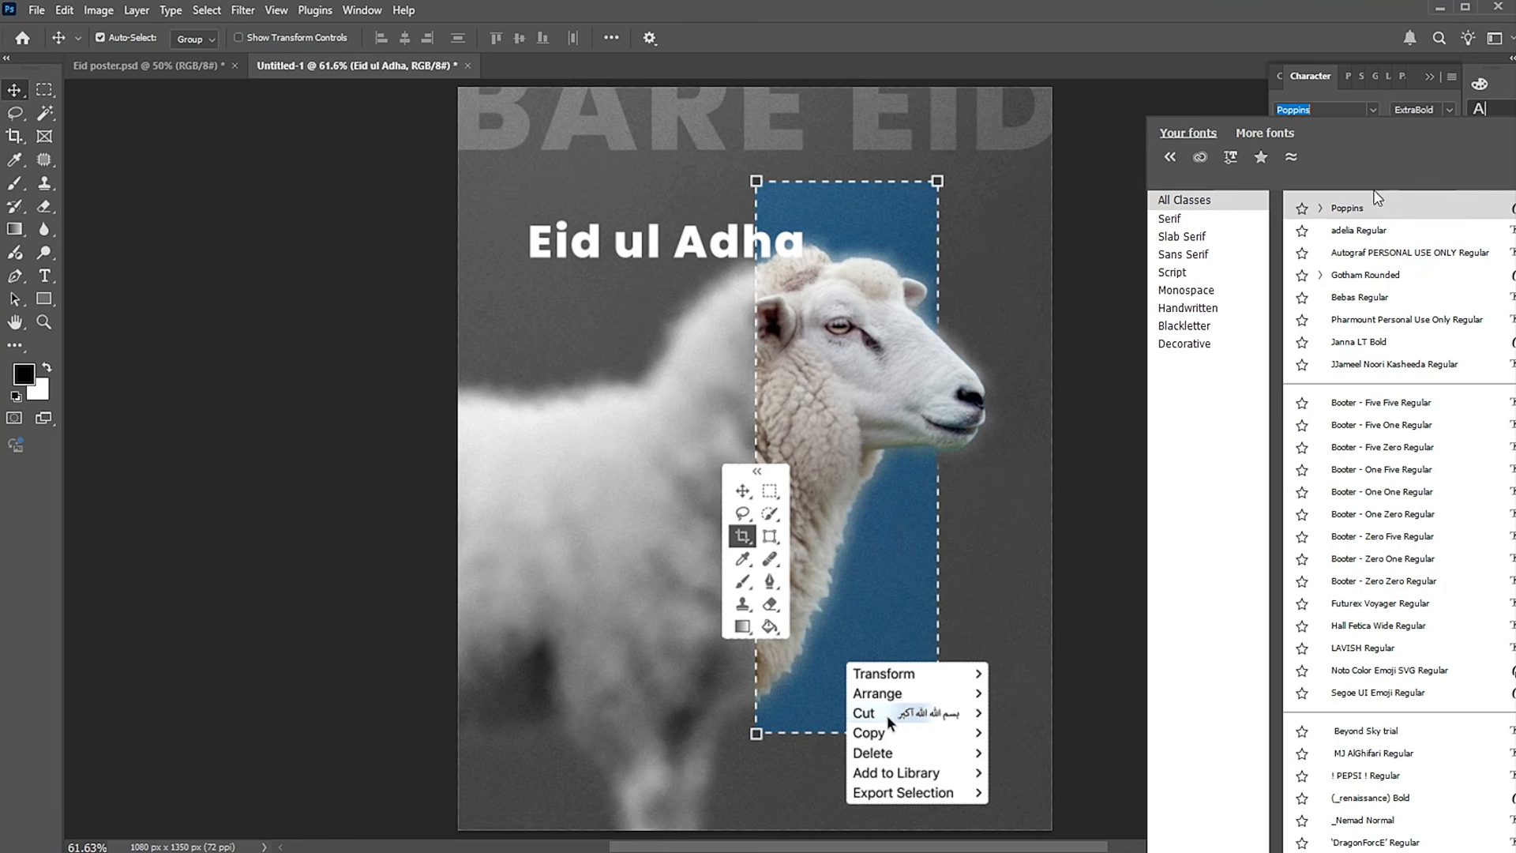
click(1352, 232)
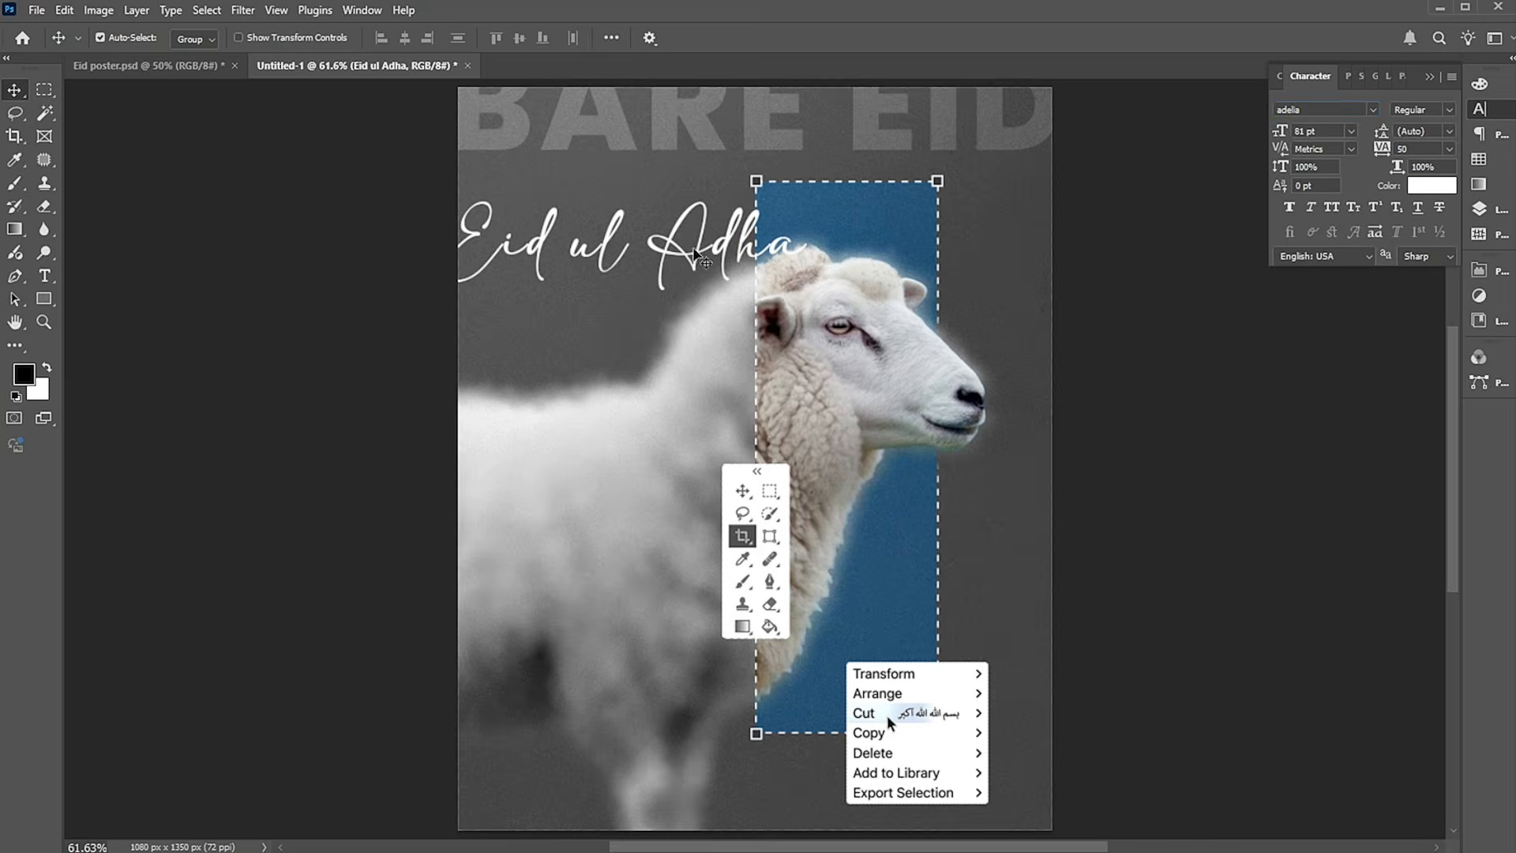
Move the "Eid ul Adha" title up over the "bare eid" heading and scale it down to about 68%.
drag(679, 264, 796, 166)
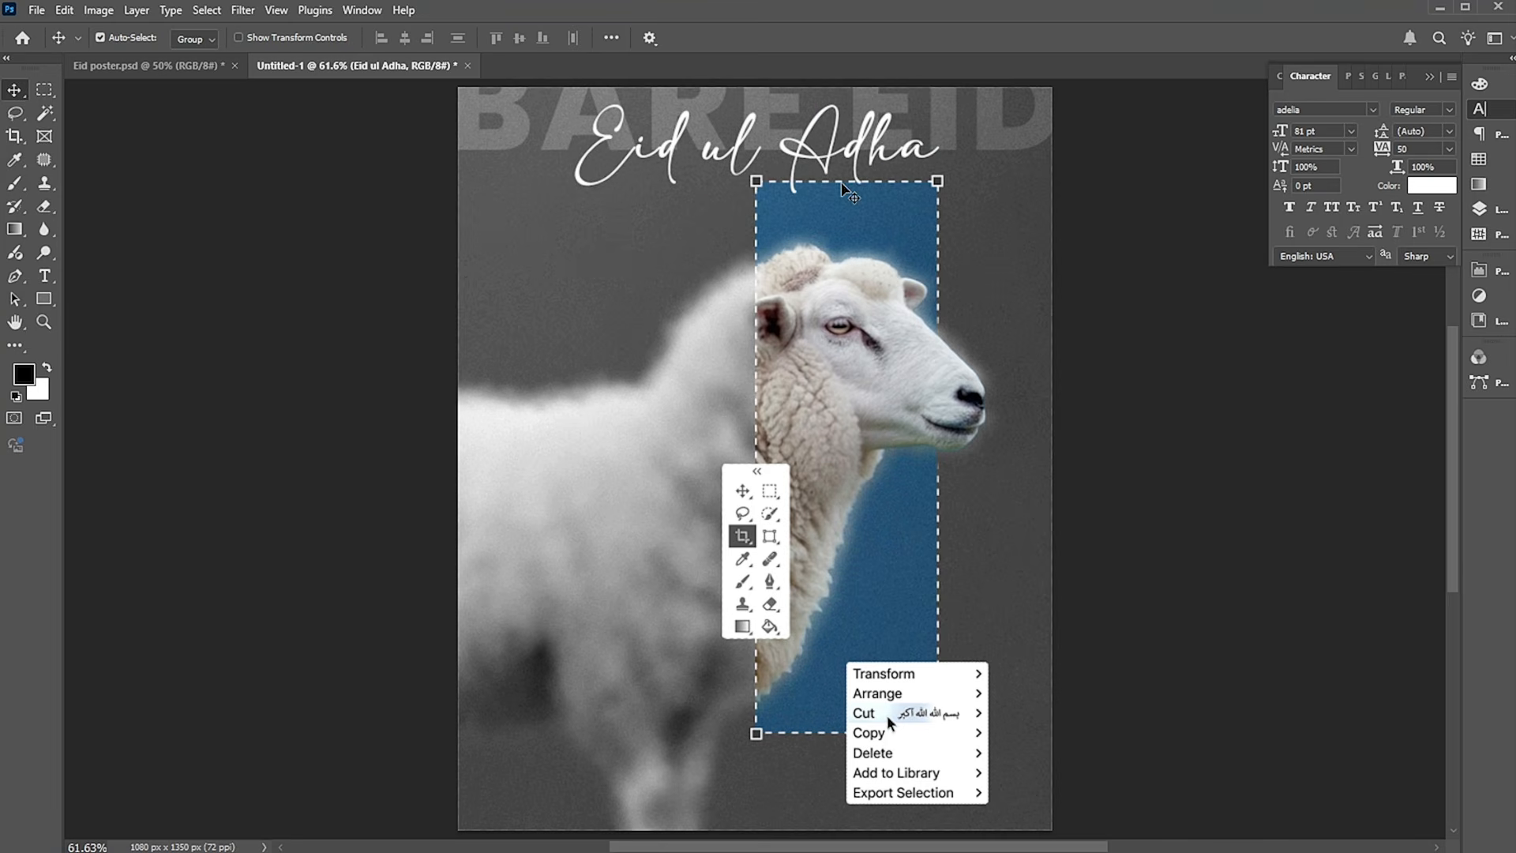
key(ctrl+t)
drag(940, 201, 875, 178)
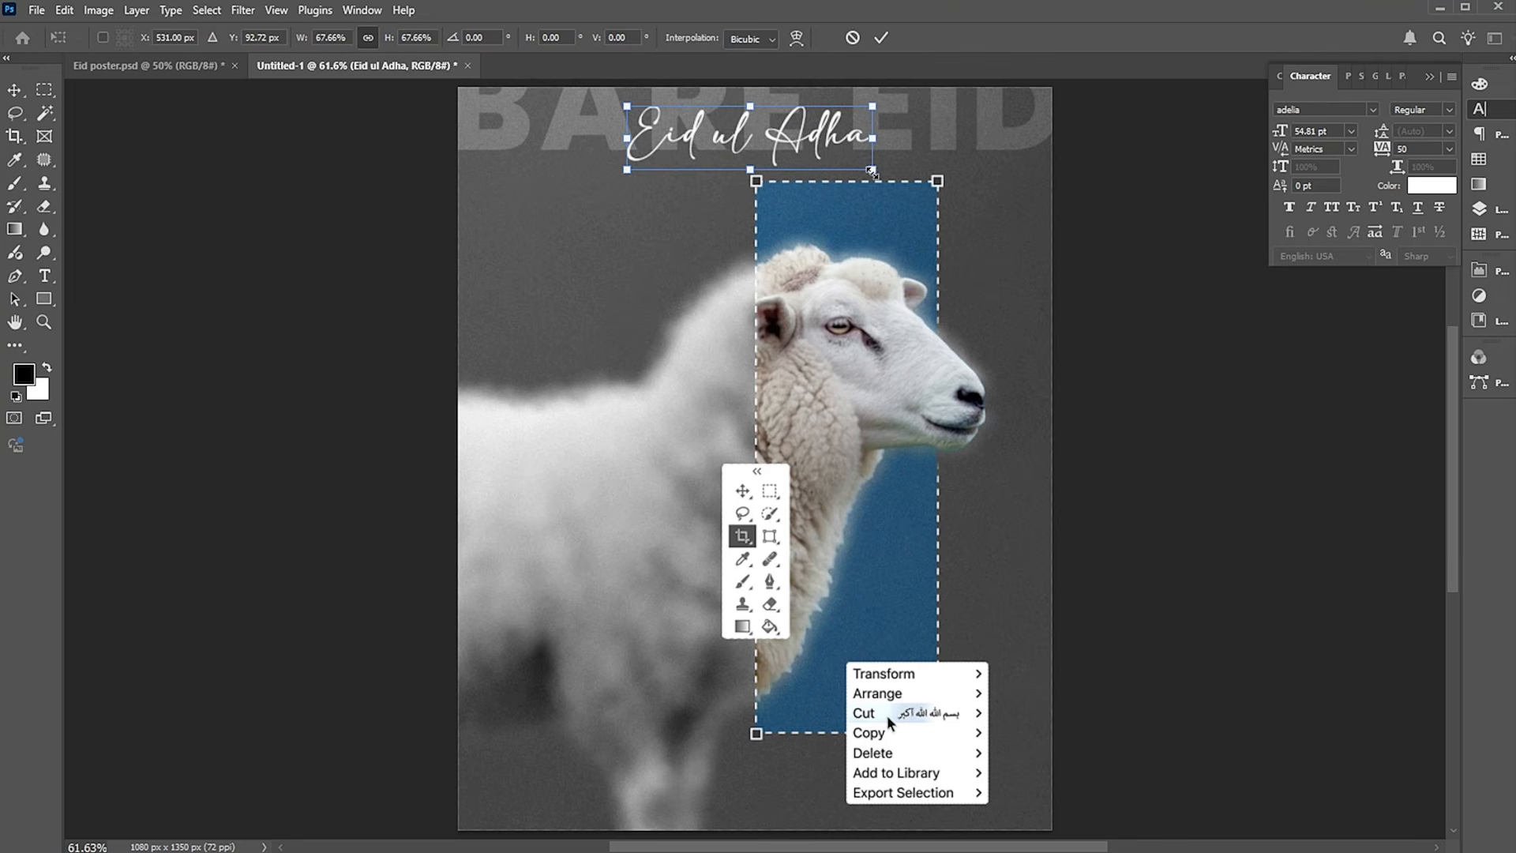
key(Return)
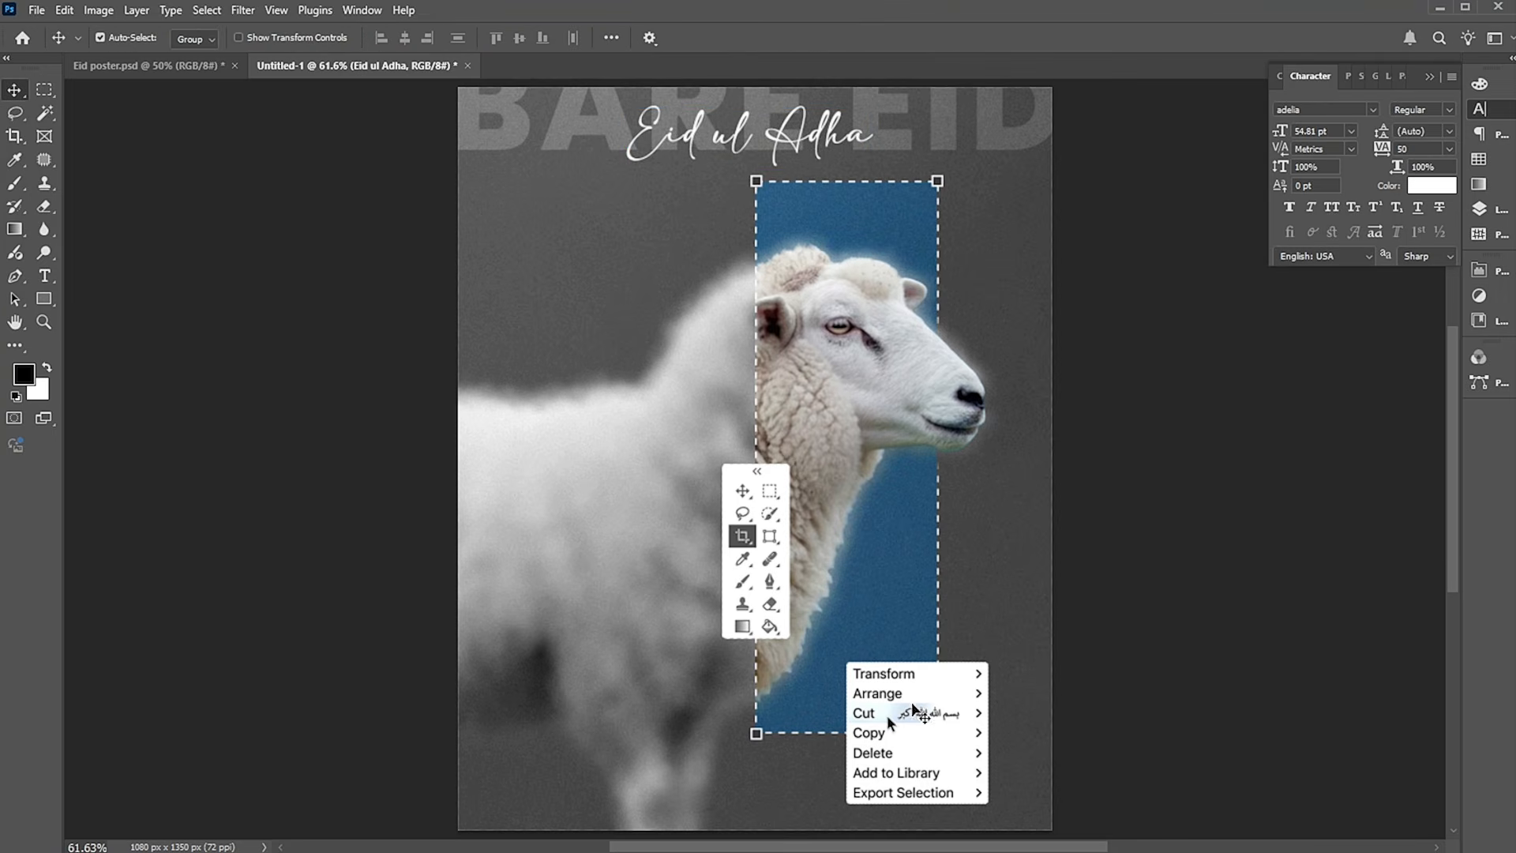
Select the sheep layer and paste the copied greeting paragraph and copyright line in place above it.
click(636, 326)
click(636, 326)
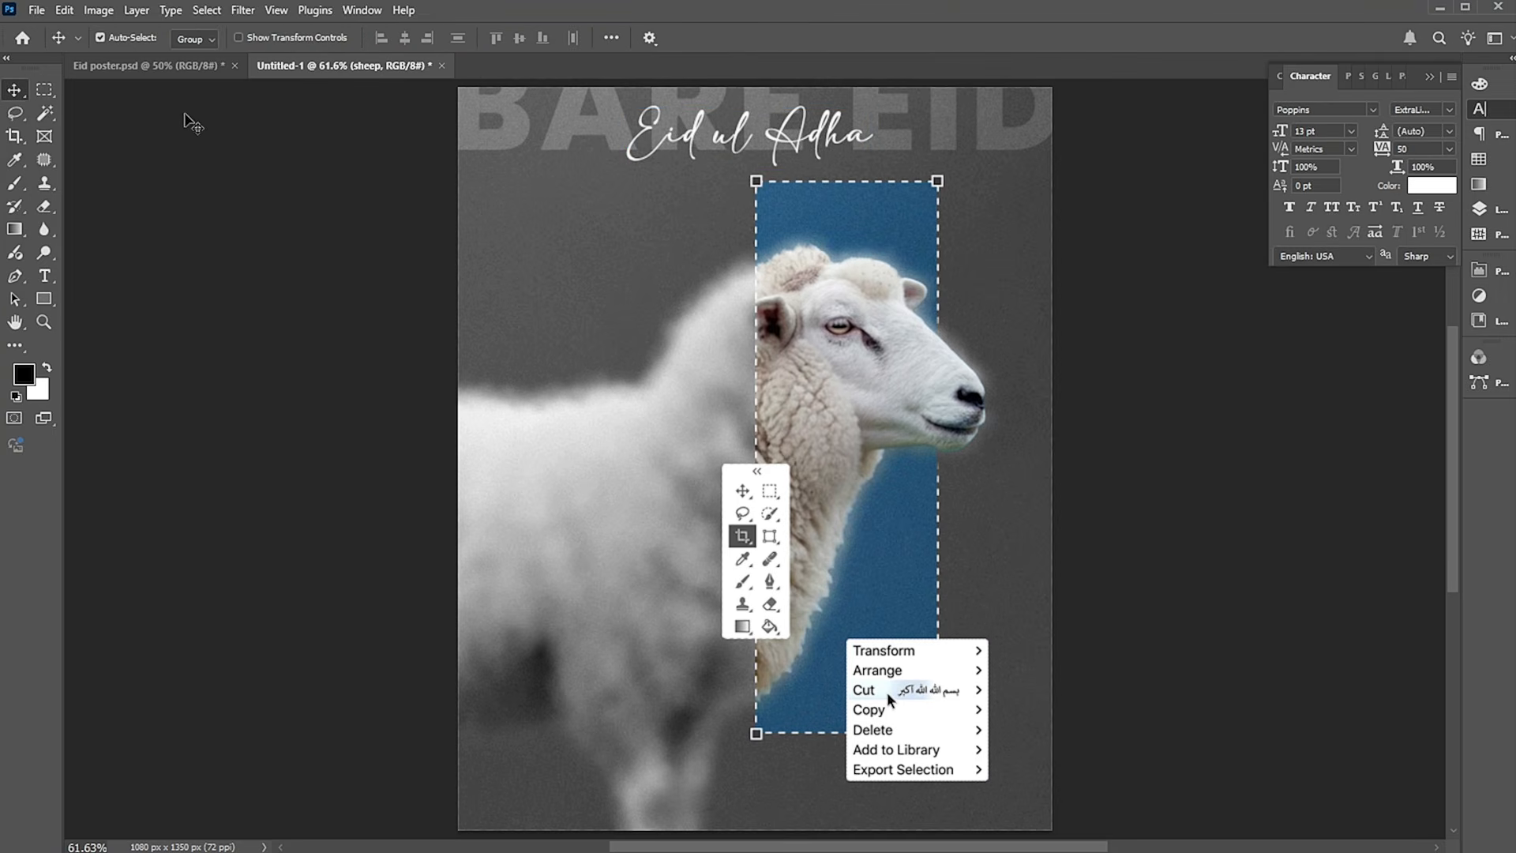
click(63, 11)
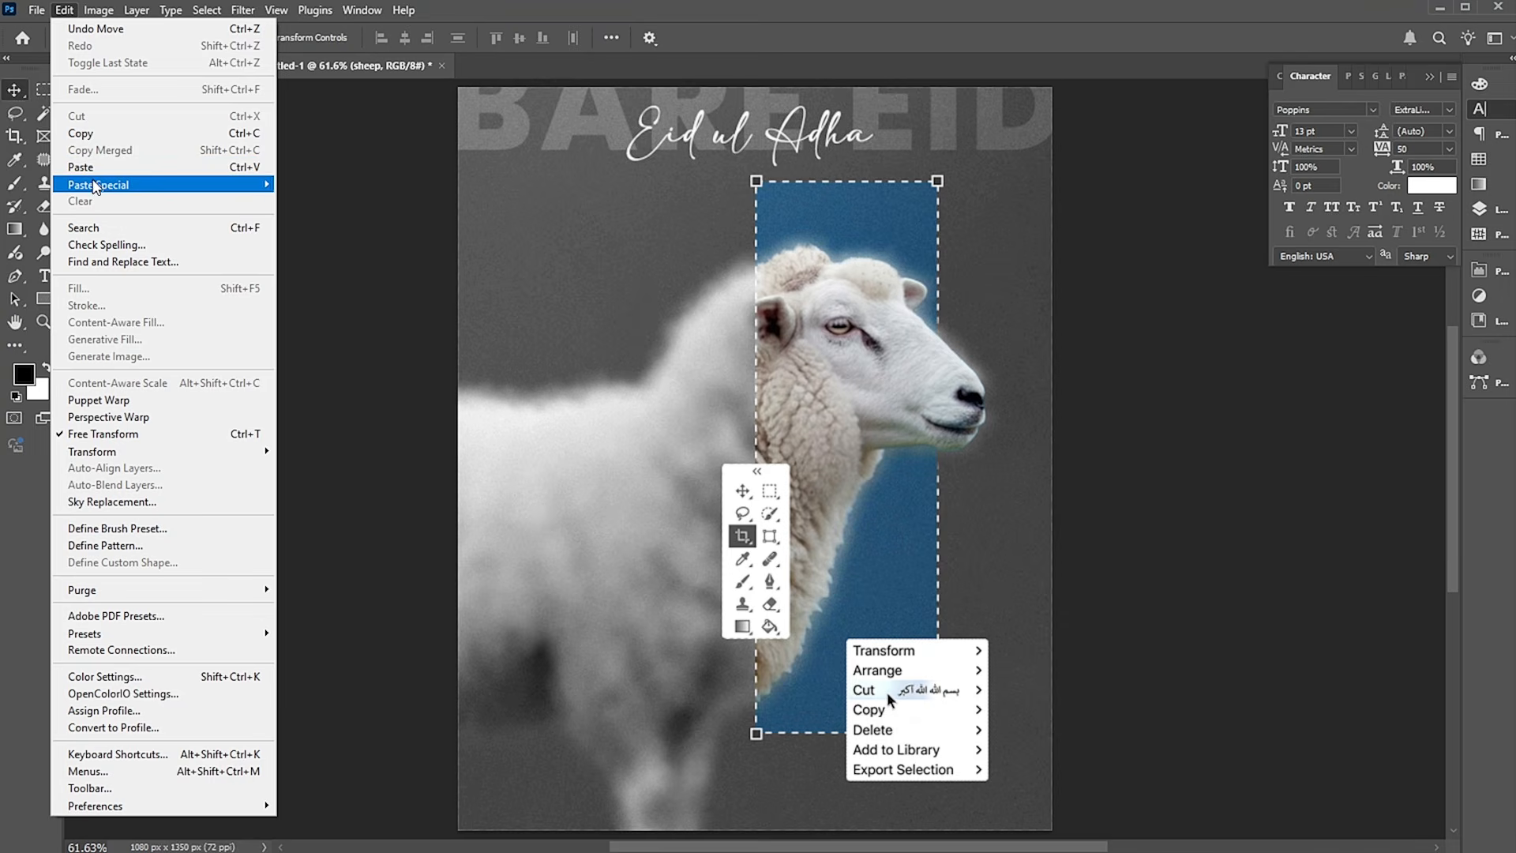
mouse_move(97, 185)
click(357, 201)
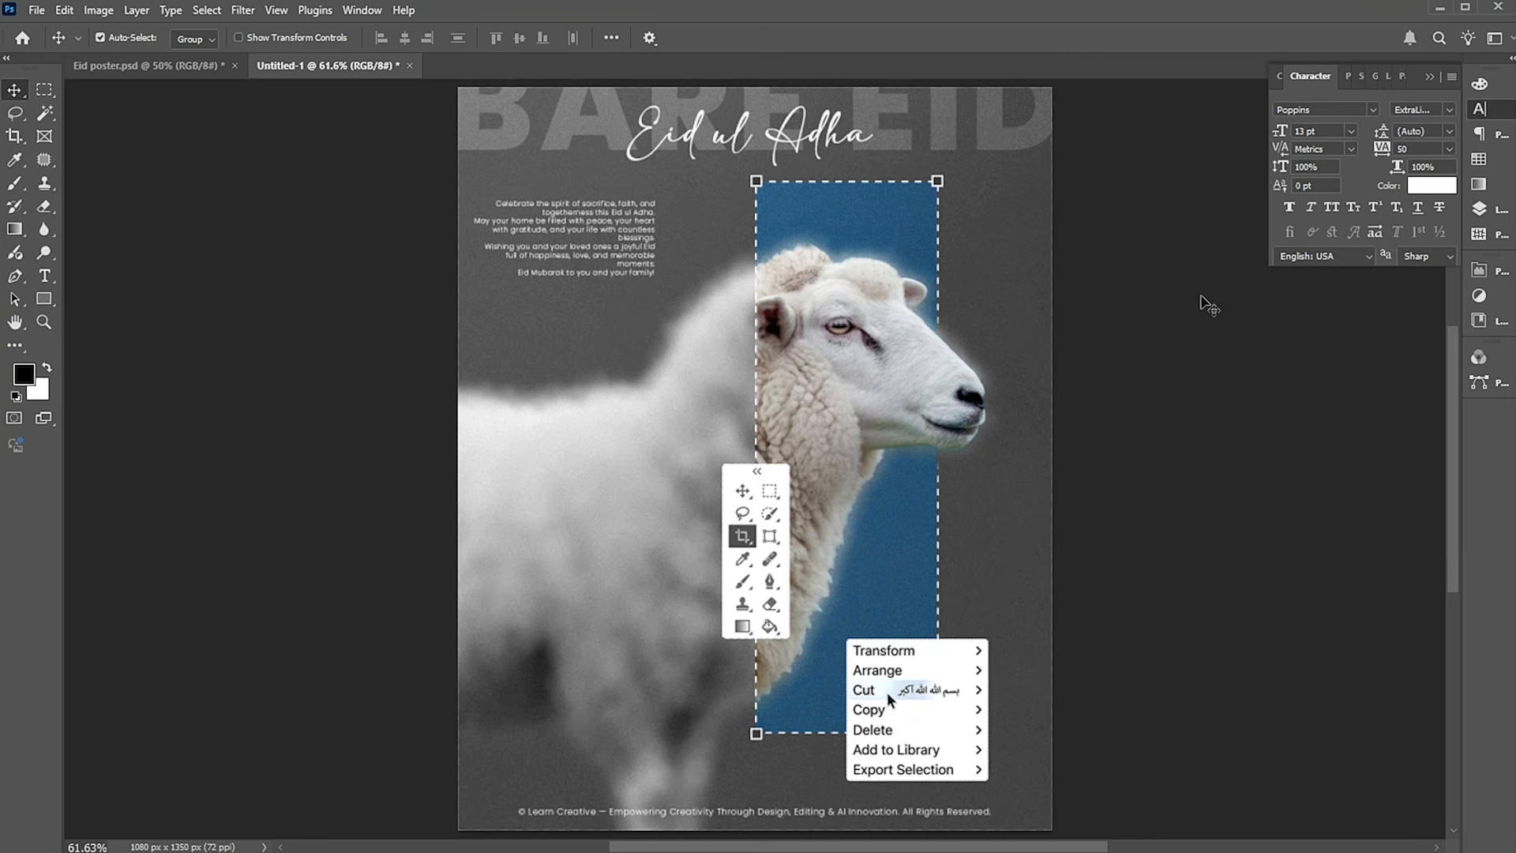
Add a Solid Color fill layer above the "Eid ul Adha" text layer with the green color #04771d.
click(1482, 211)
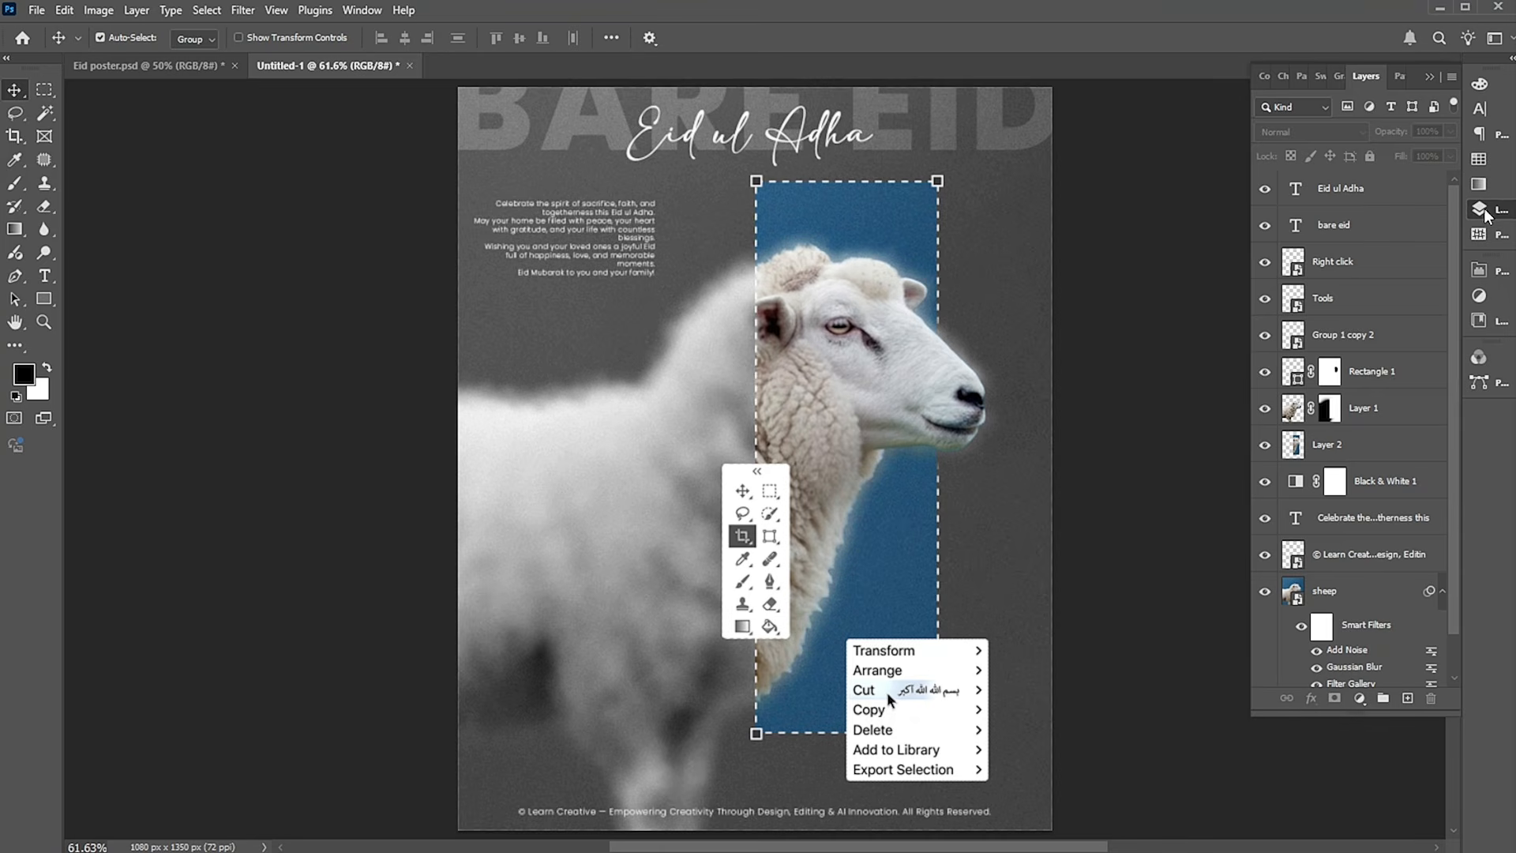
click(1379, 201)
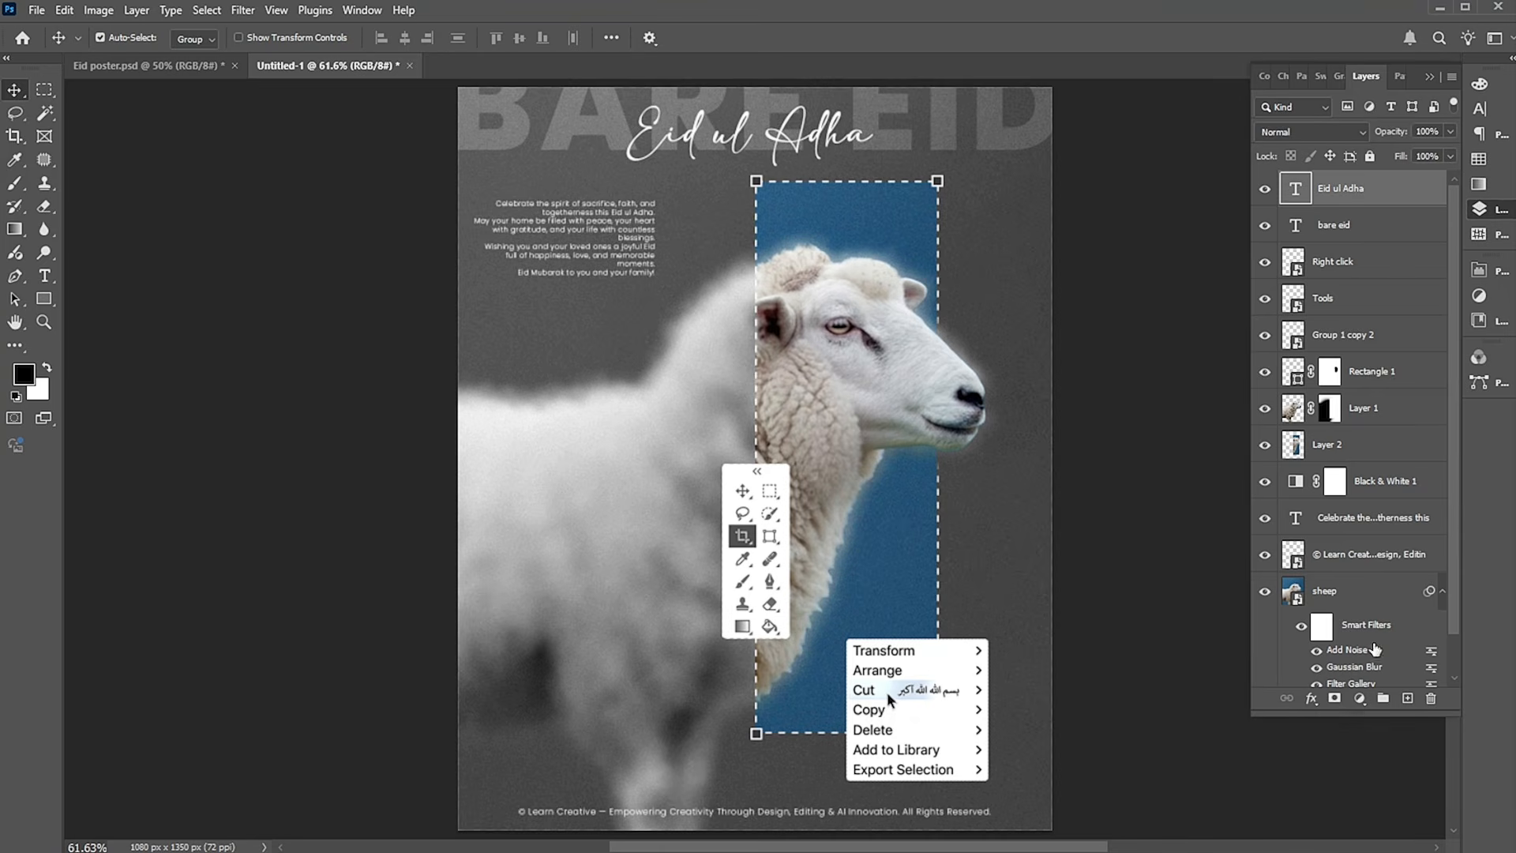
click(1359, 703)
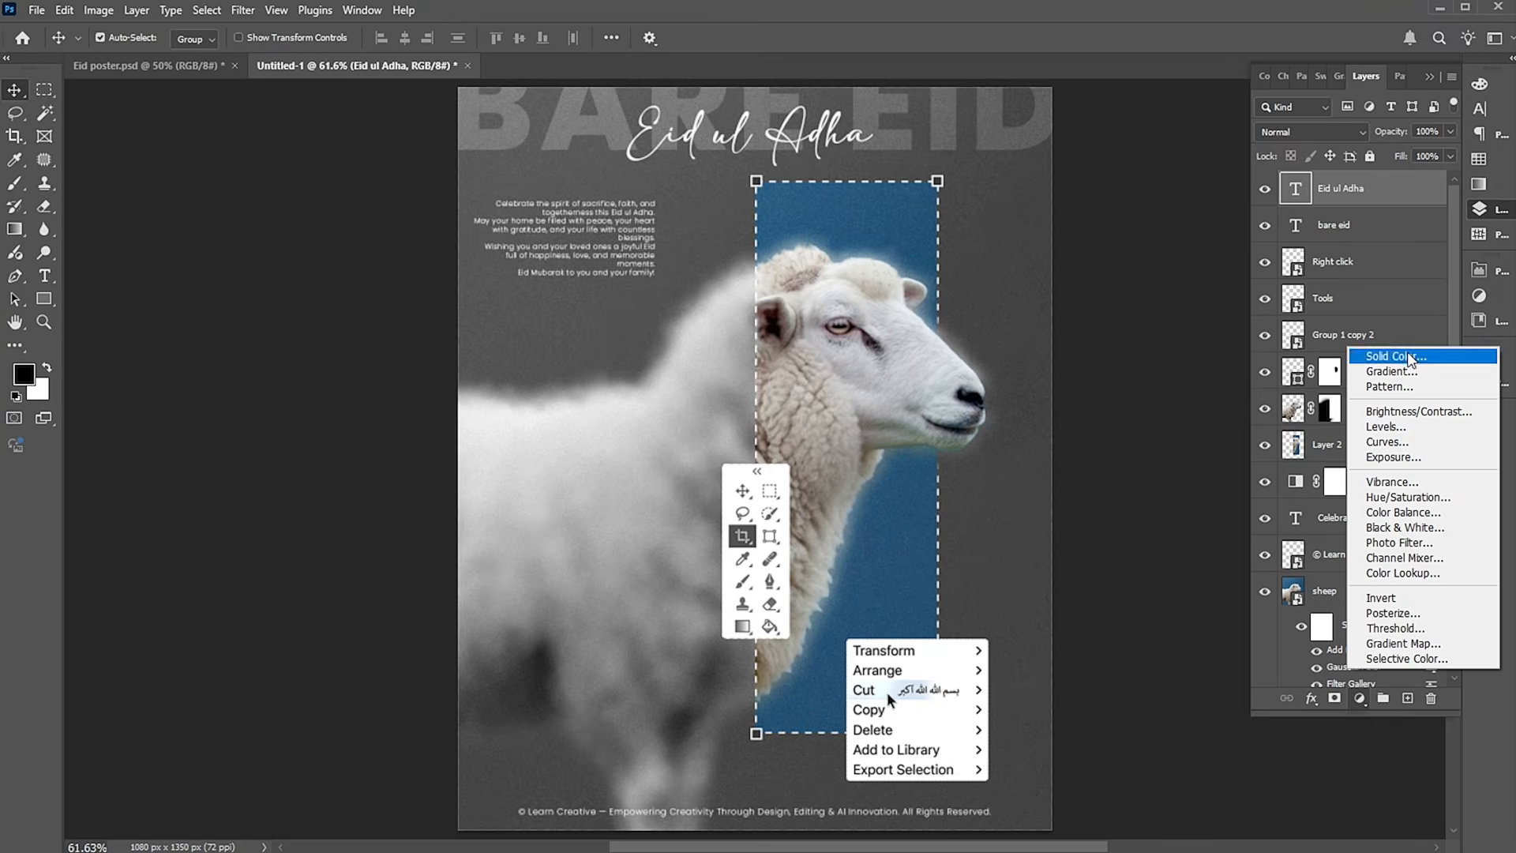
click(1408, 352)
drag(1172, 258, 1182, 292)
click(1206, 352)
click(1181, 331)
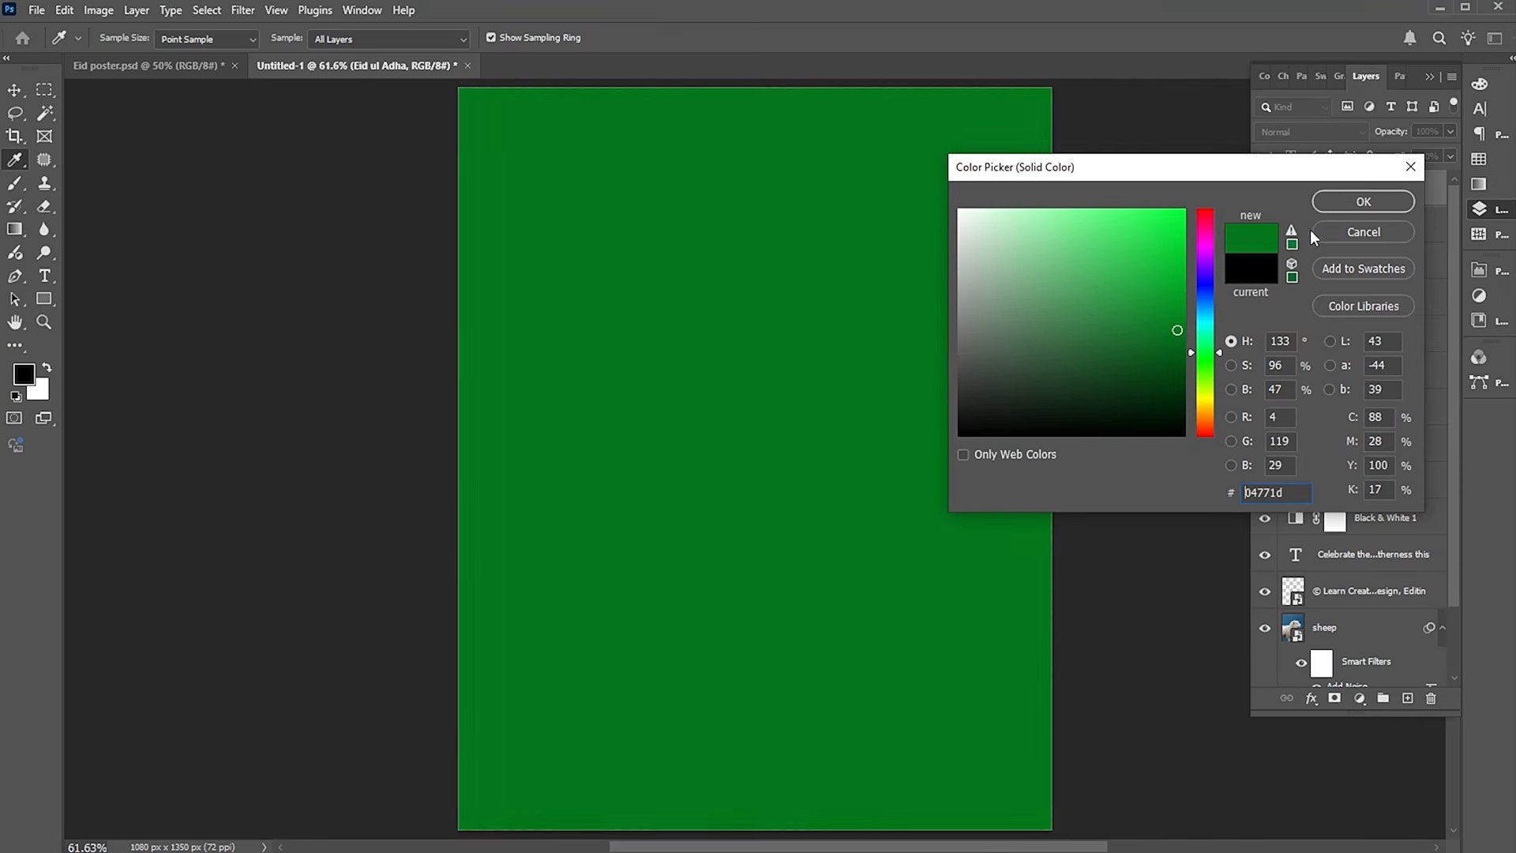
click(1334, 202)
Set the green fill layer's blending mode to Hue and move it between Layer 1 and Layer 2.
click(1298, 132)
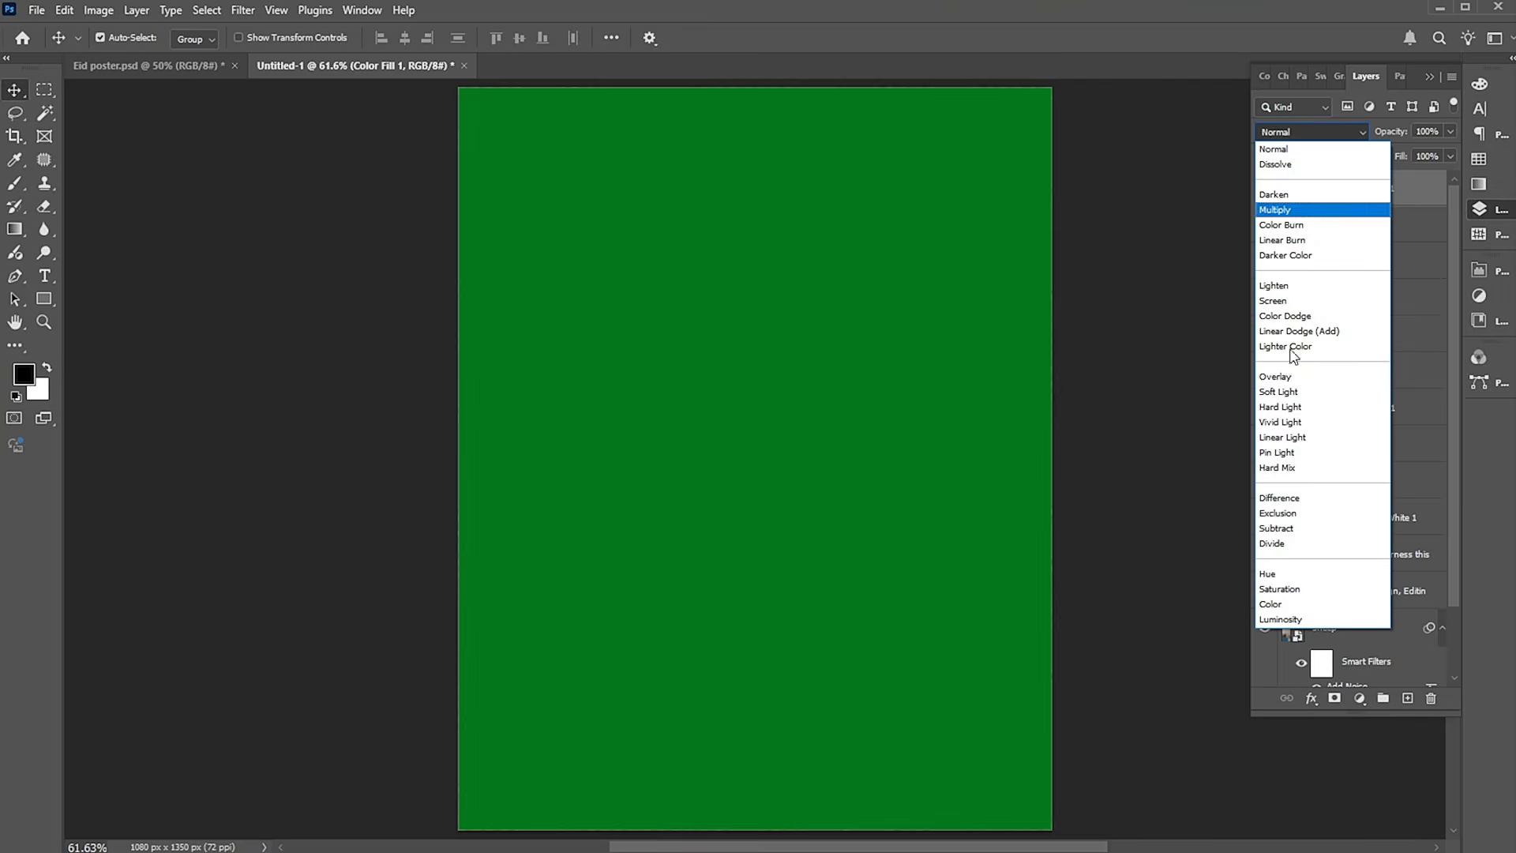
click(1264, 574)
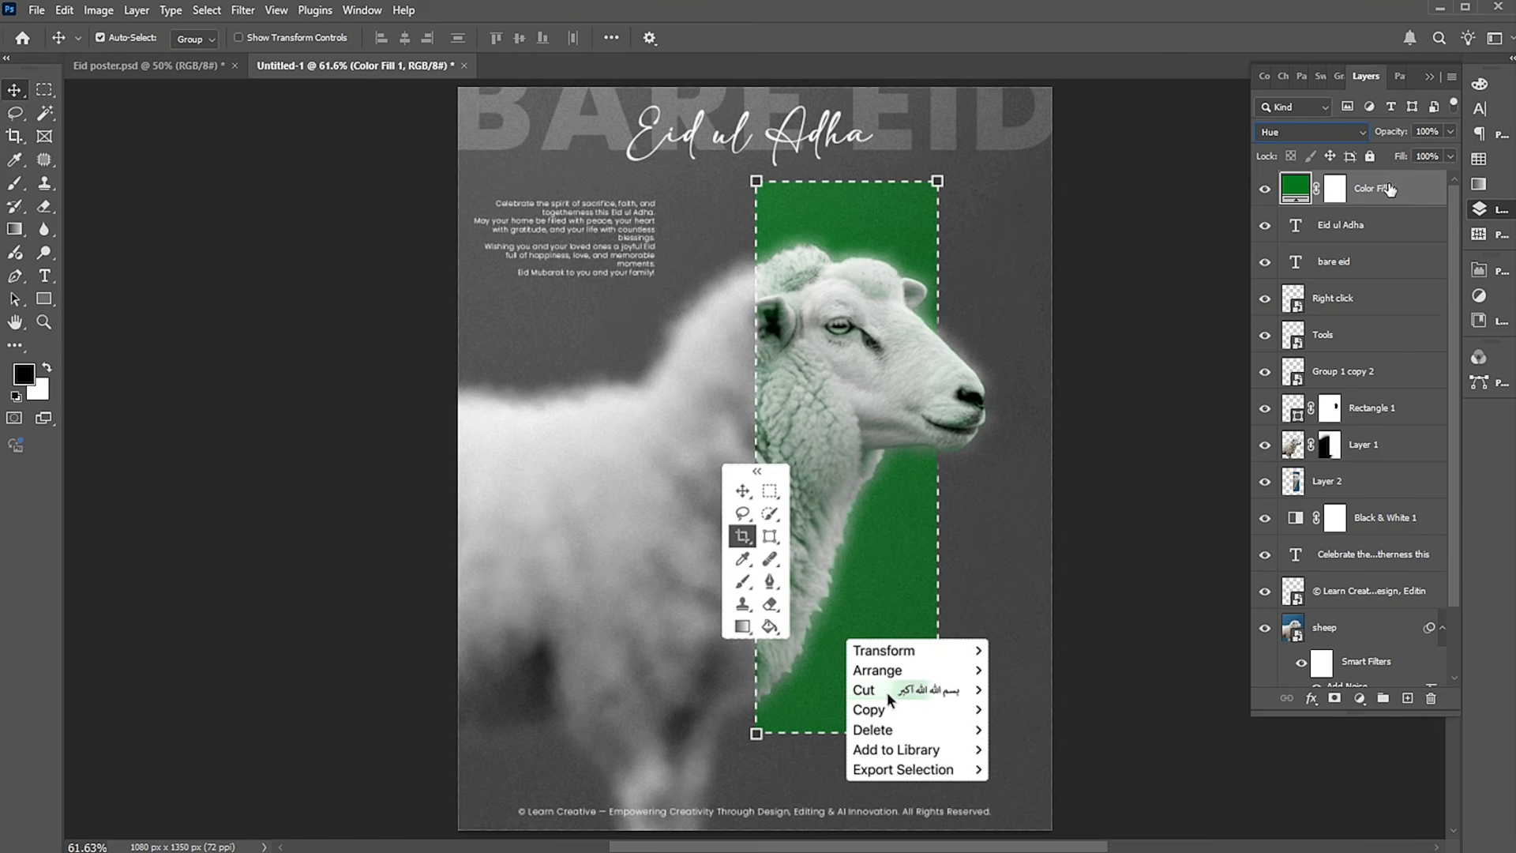
drag(1388, 197, 1354, 466)
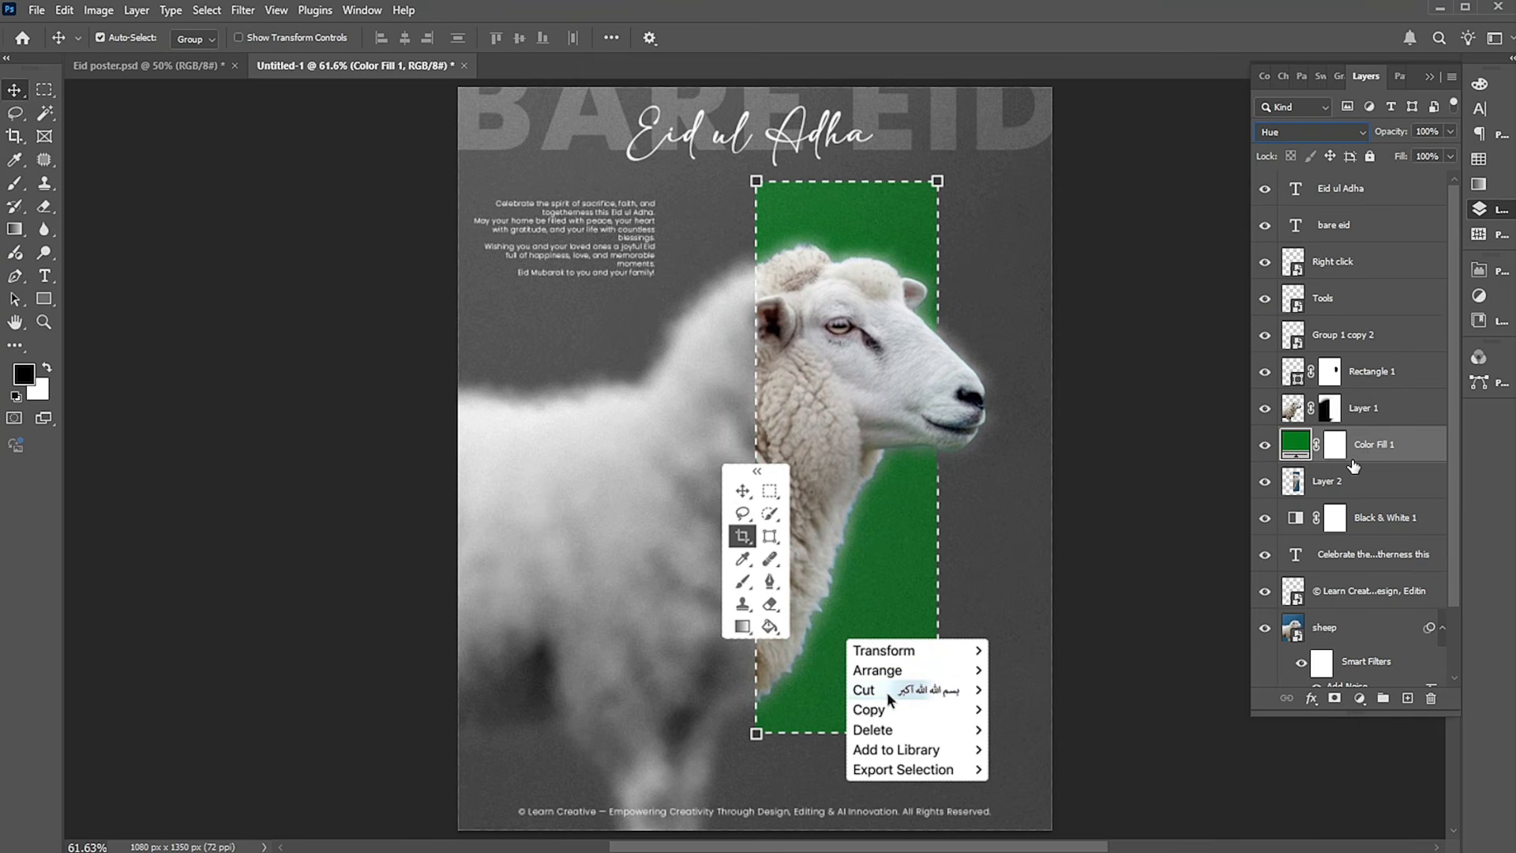
Change the Color Fill 1 layer's color to dark red #770404 and hide the layer.
double_click(1289, 448)
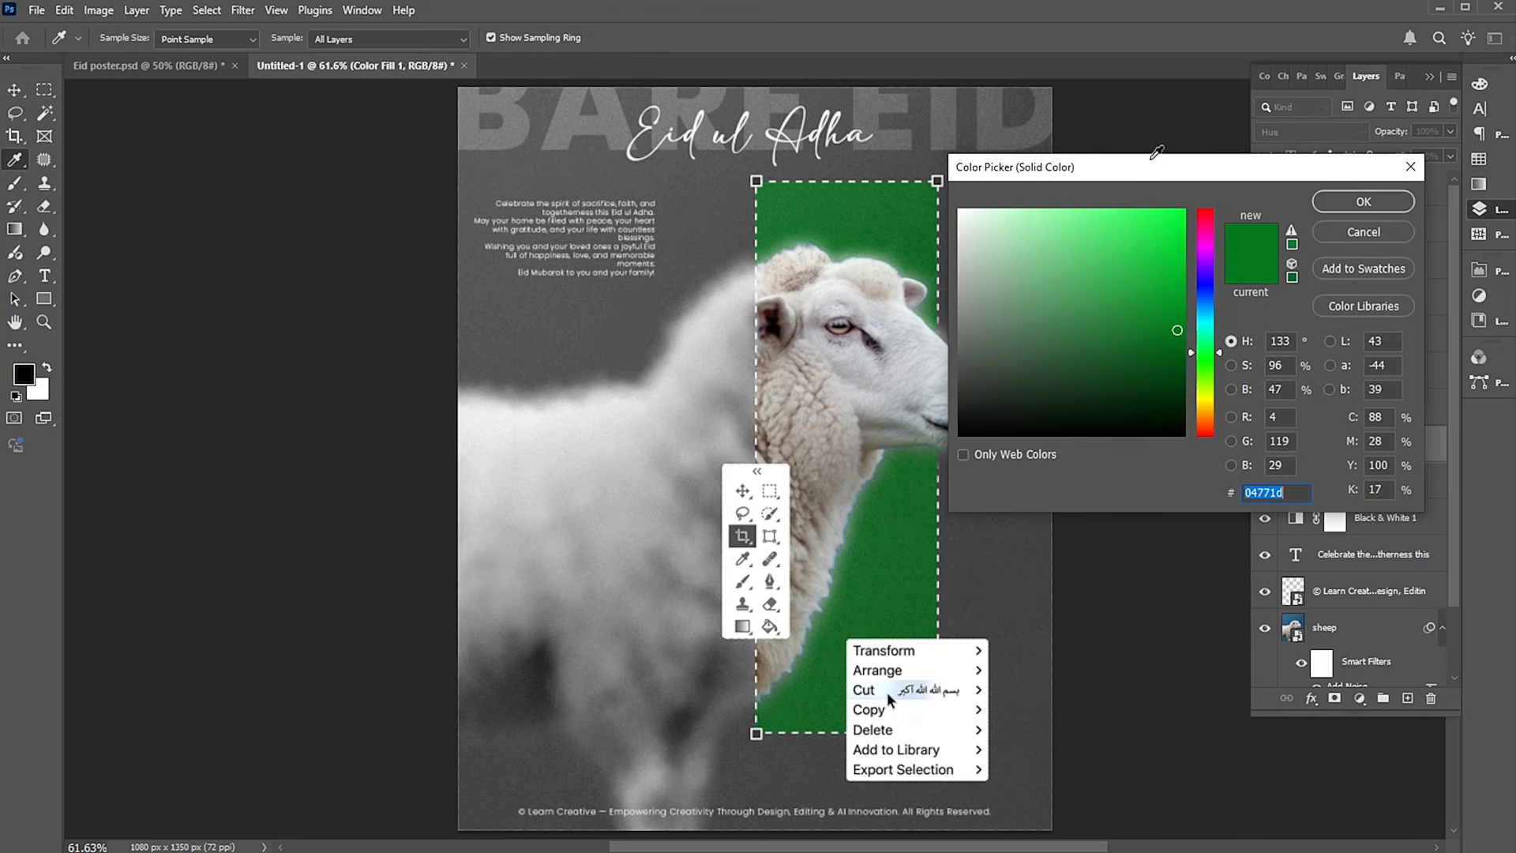
drag(1153, 168, 1241, 96)
drag(1307, 290, 1319, 142)
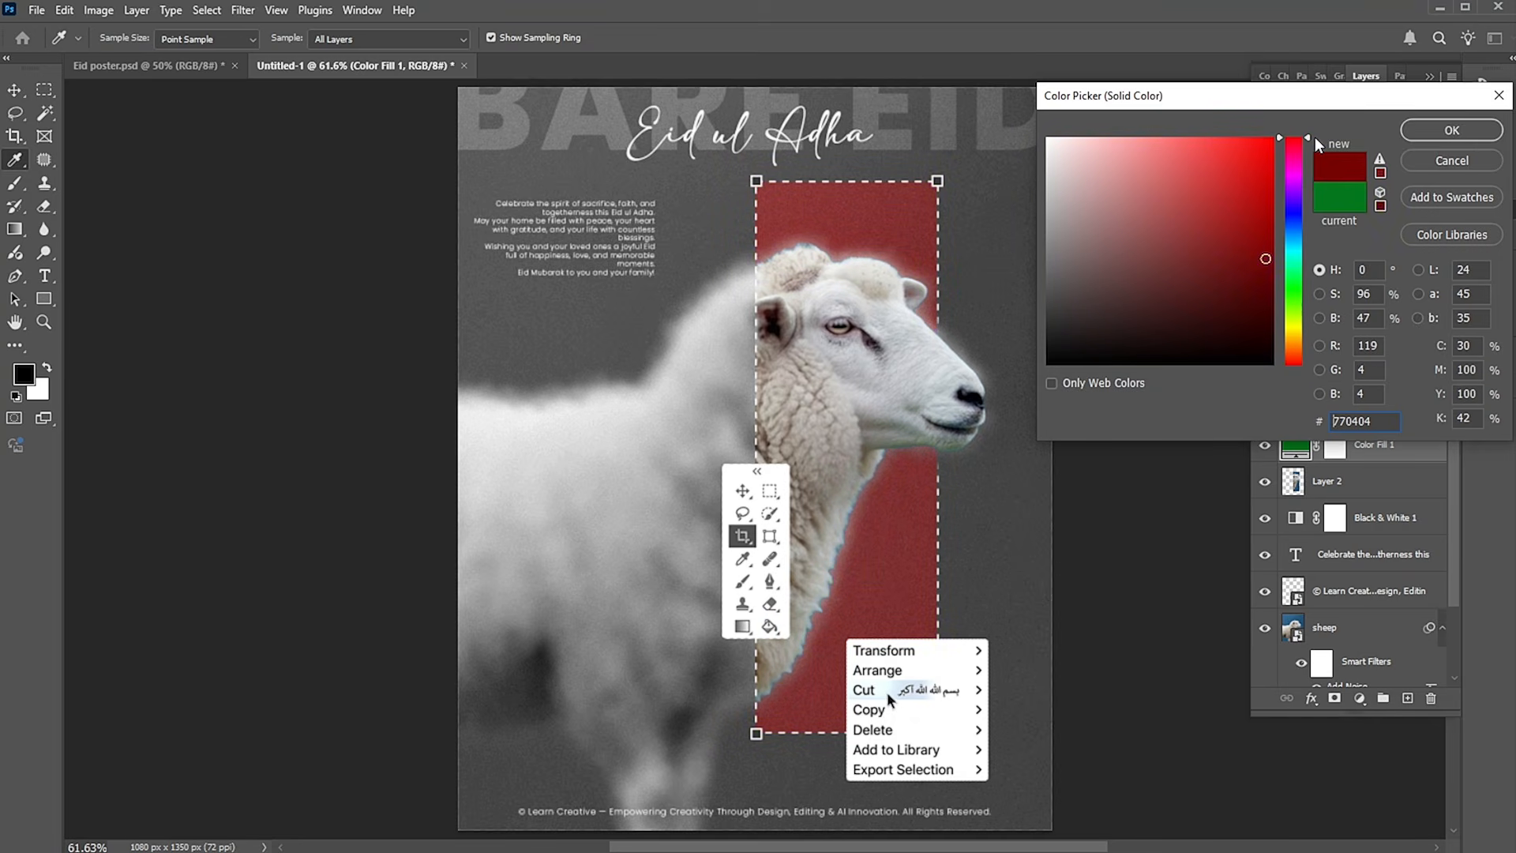
click(1432, 135)
click(1265, 446)
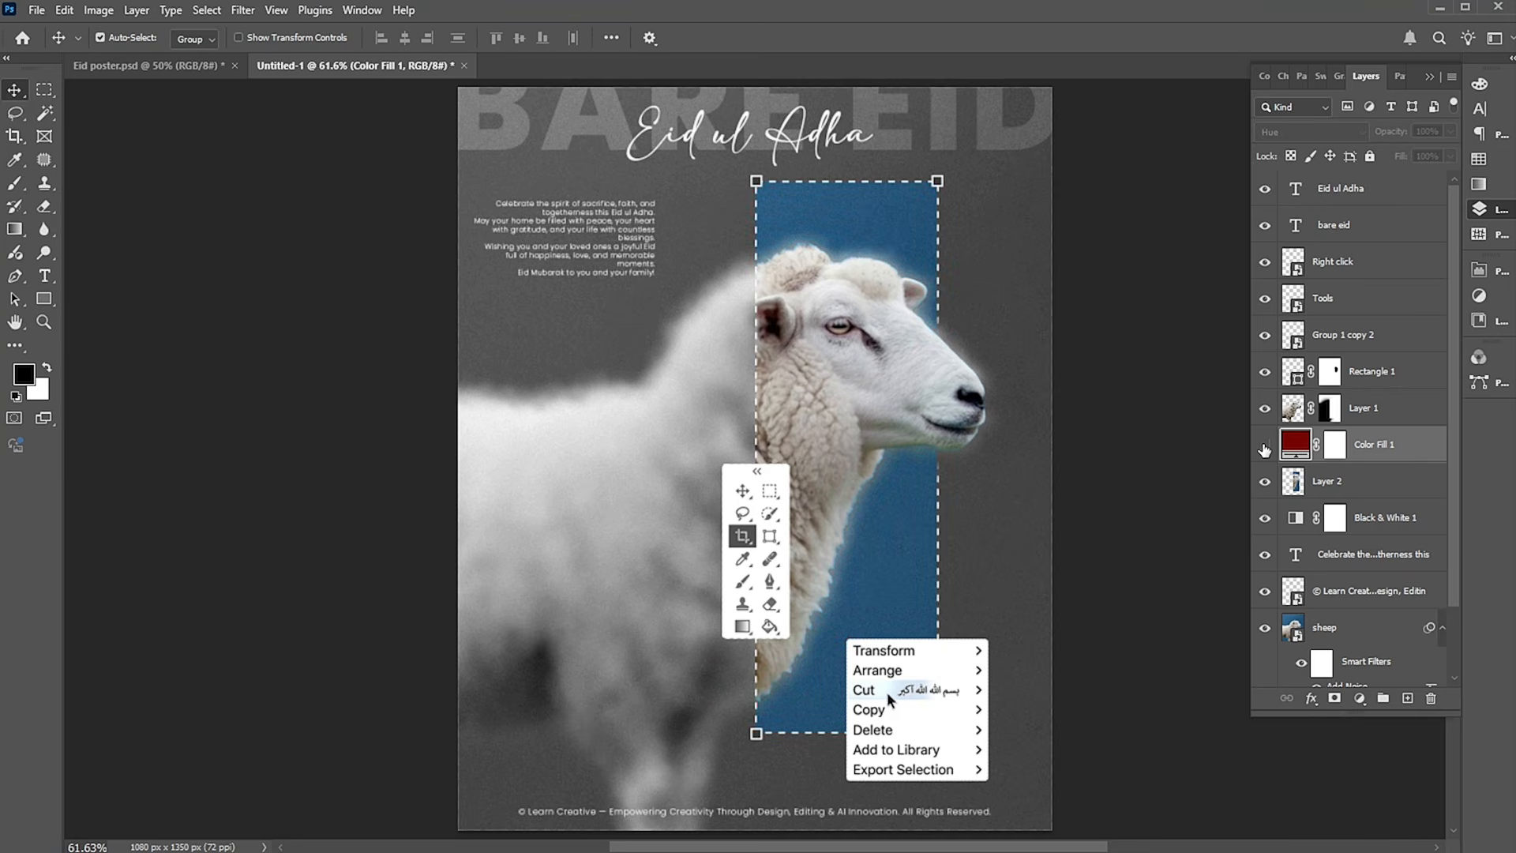